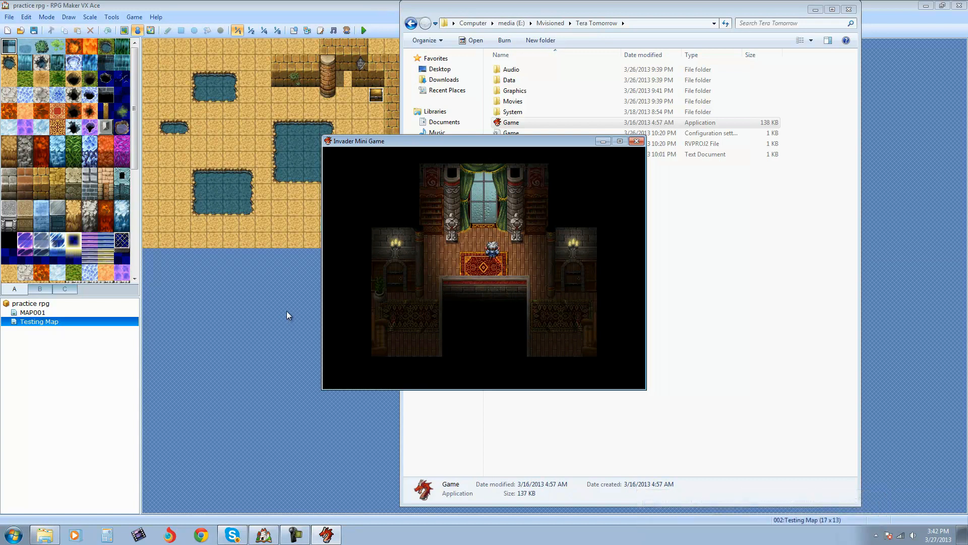
Close the running game test and open the States settings in the project database
left_click(637, 142)
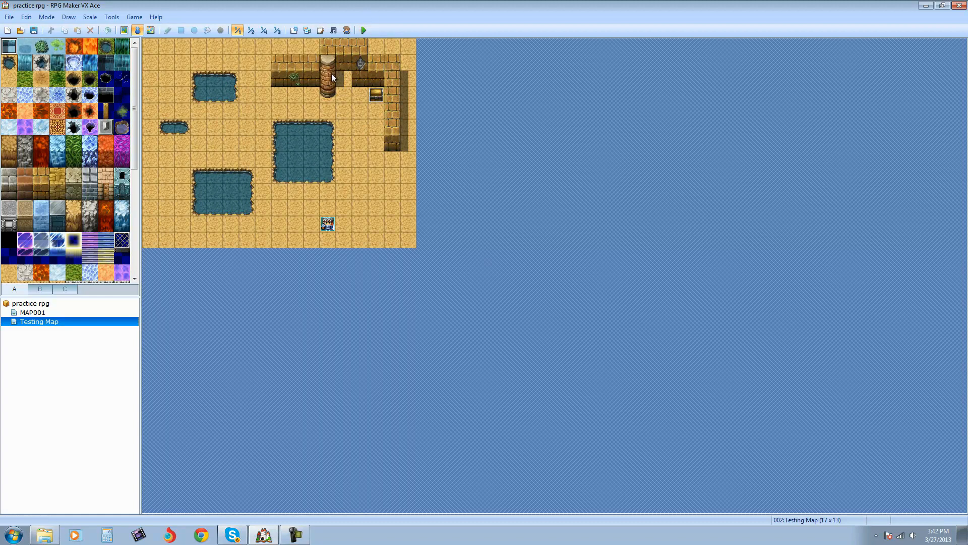
left_click(295, 31)
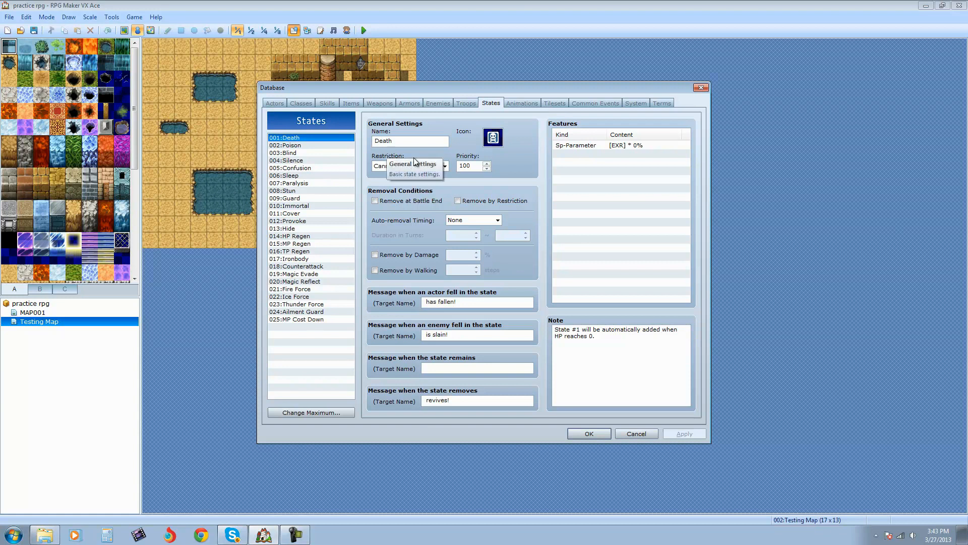
left_click(446, 104)
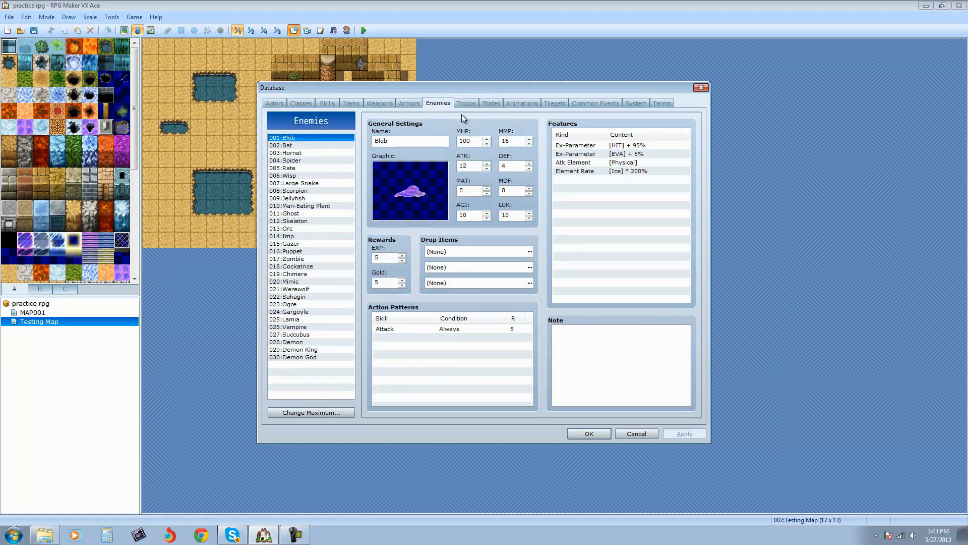
left_click(467, 104)
left_click(491, 104)
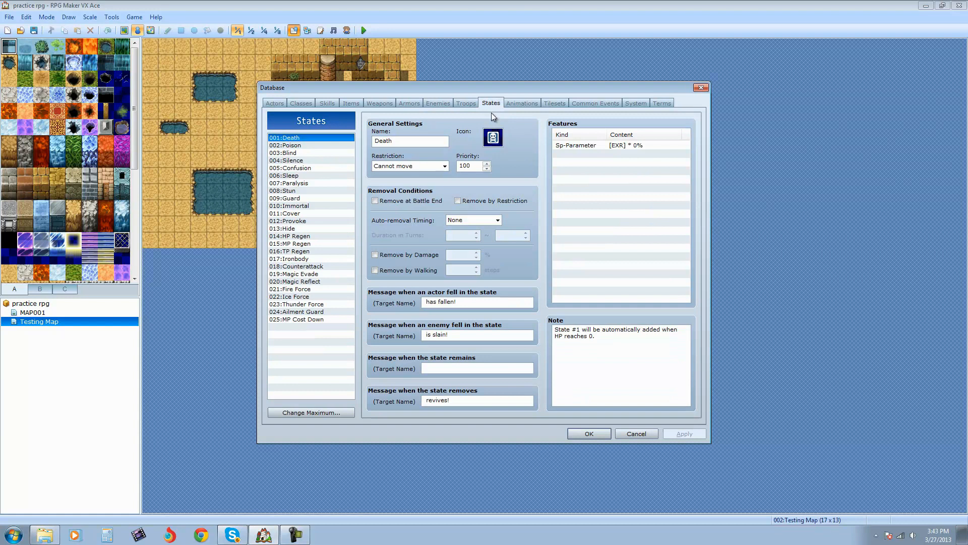
Look through the Poison, Silence, MP Cost Down and Death states and read the Death state's note
left_click(307, 144)
left_click(307, 138)
left_click(304, 146)
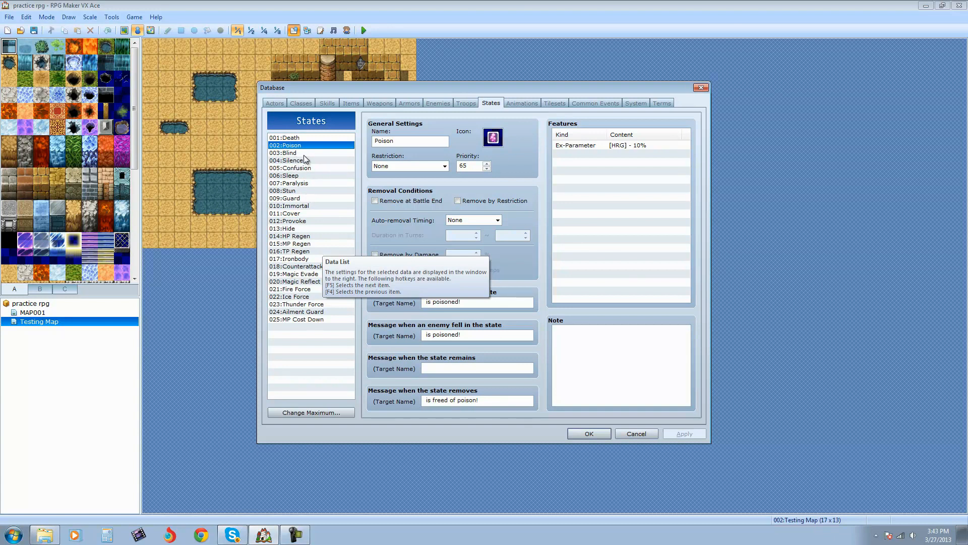
left_click(295, 161)
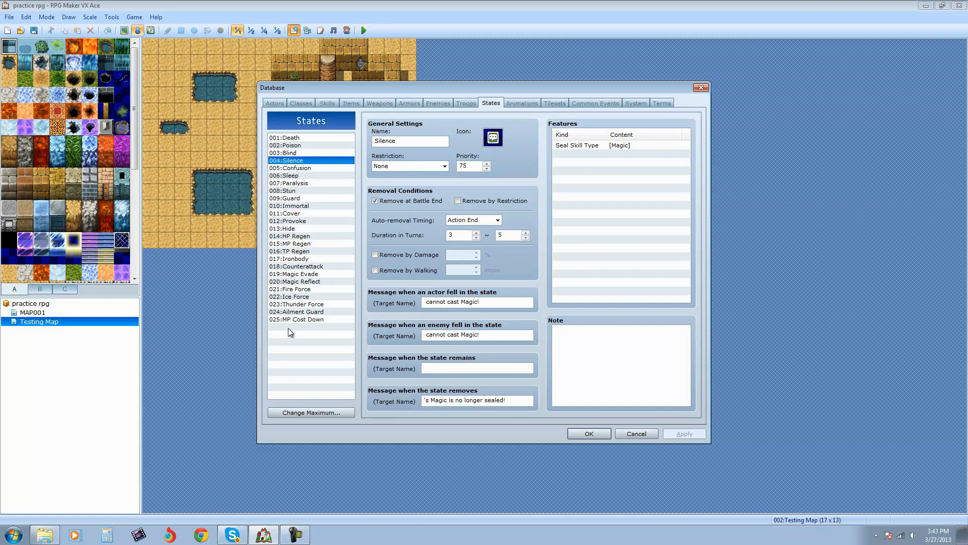
left_click(305, 319)
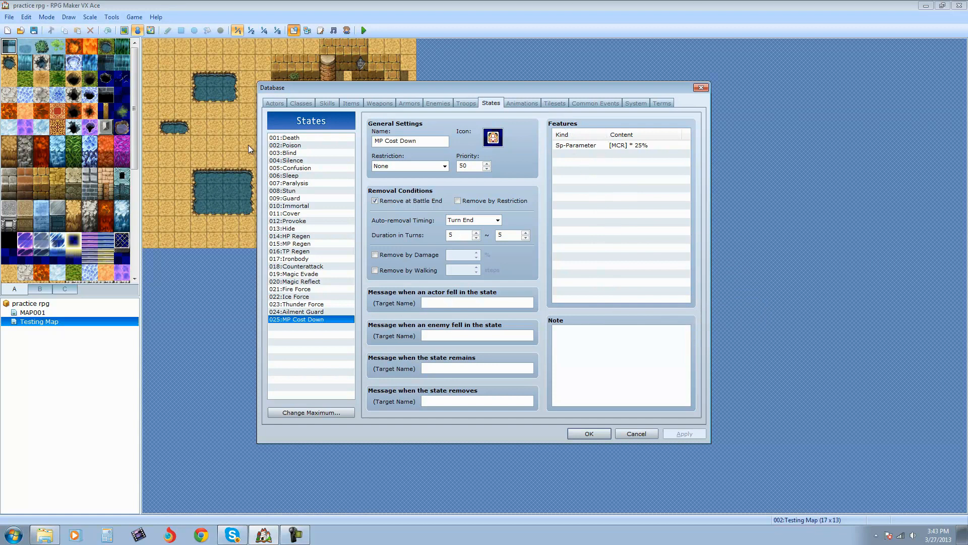
left_click(303, 139)
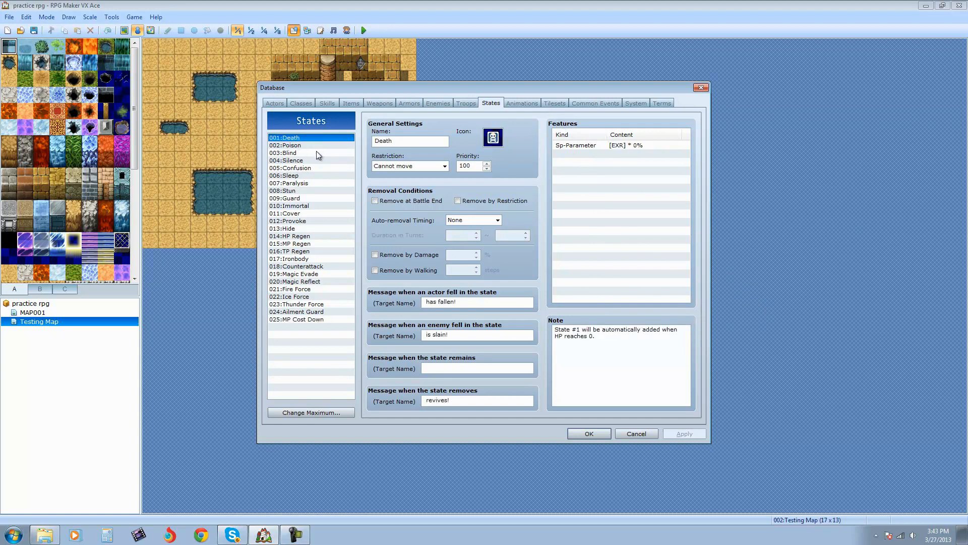
triple_click(610, 330)
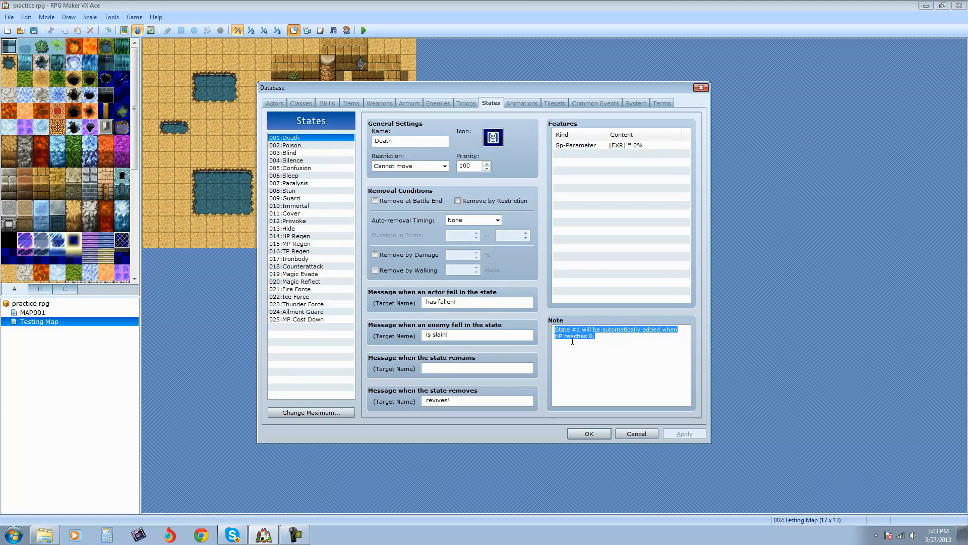
left_click(292, 138)
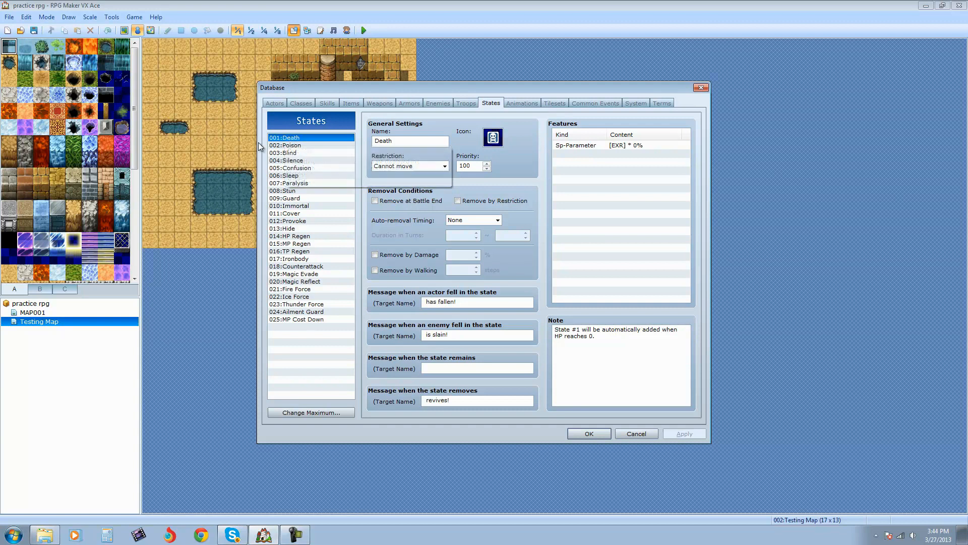
Compare the settings and notes of the Attack and Guard skills in the database
left_click(328, 103)
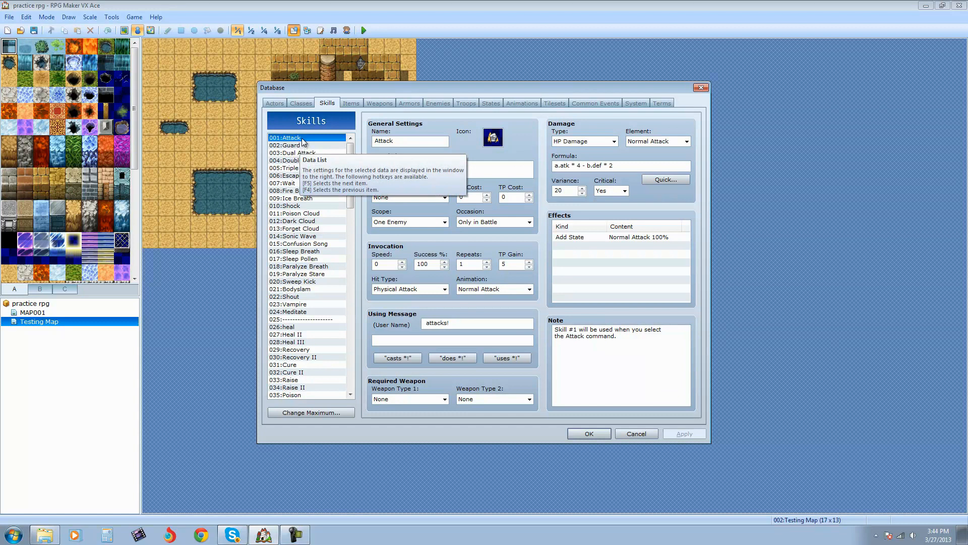
left_click(293, 145)
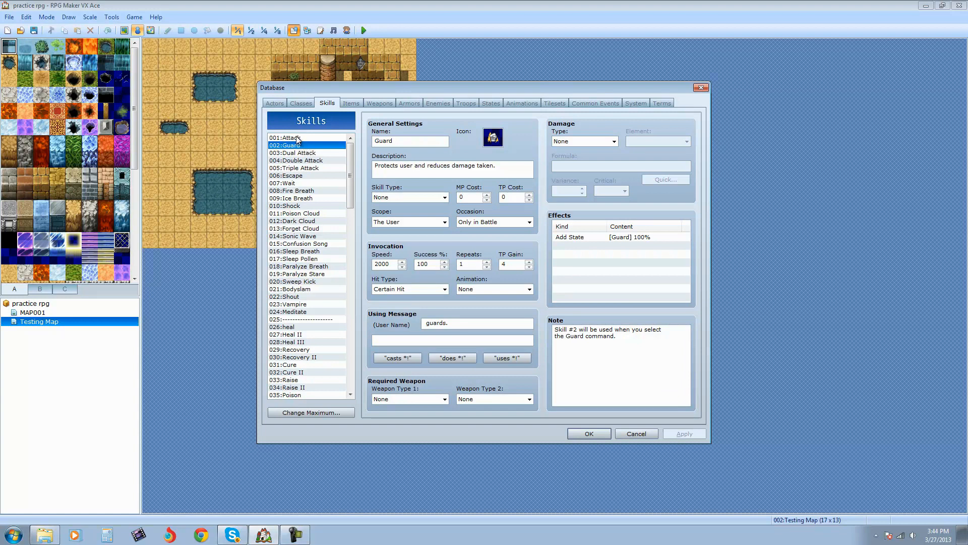
left_click(297, 139)
left_click(294, 146)
left_click(298, 139)
left_click(299, 145)
left_click(308, 136)
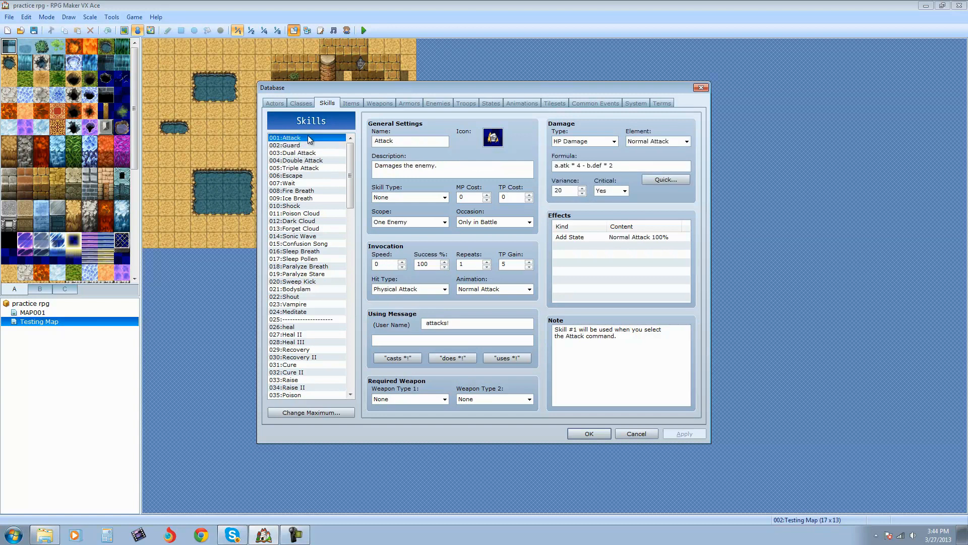
left_click(310, 145)
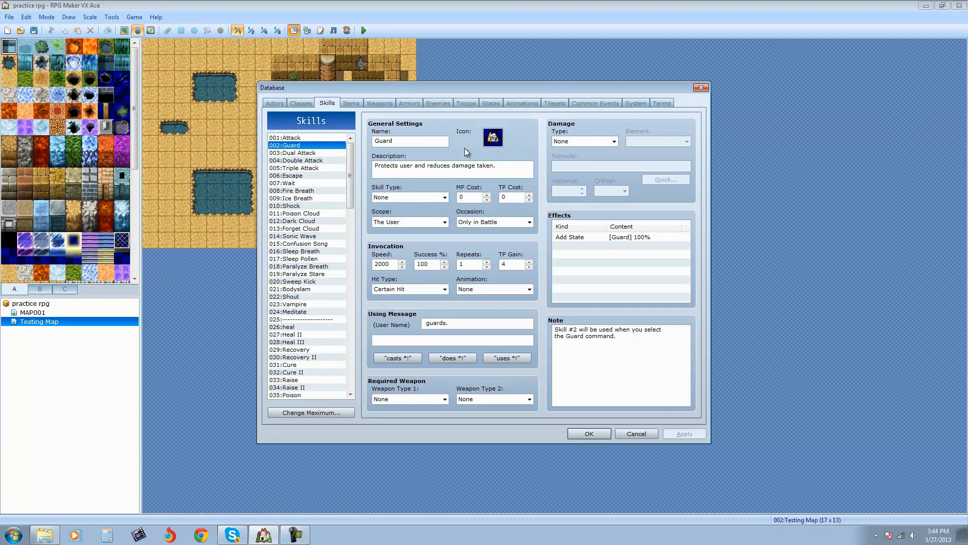
Return to the Death state, try the name "Super seiyan" for it, and restore the name "Death"
left_click(491, 103)
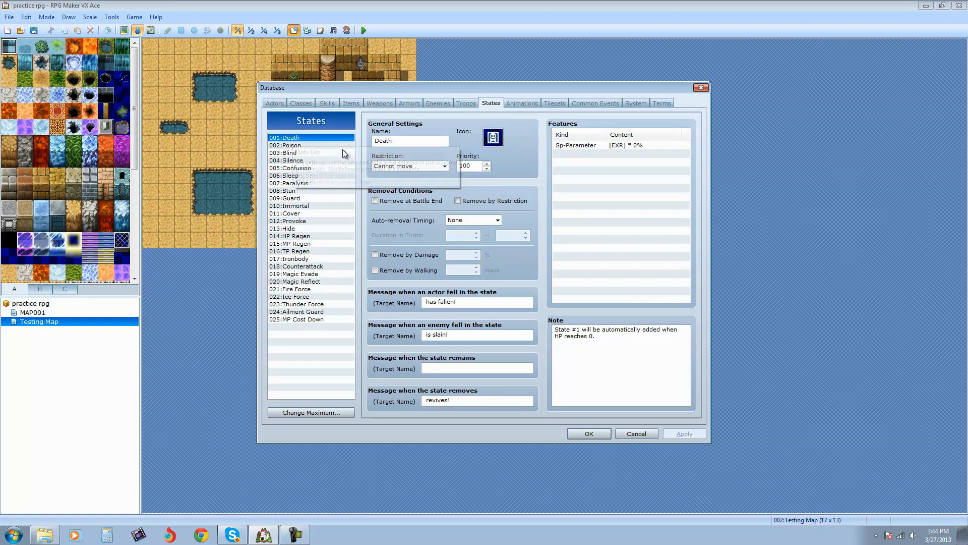
left_click(299, 136)
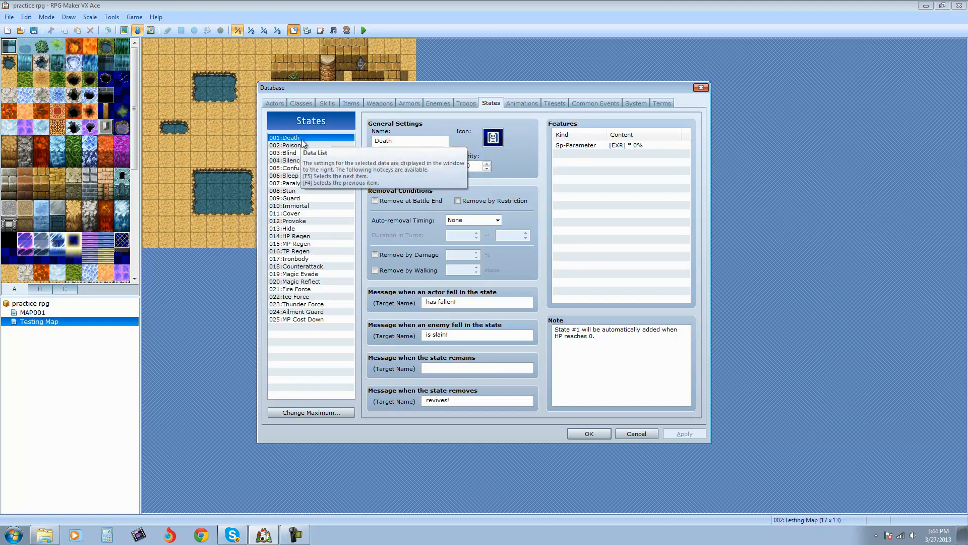
type("Sup")
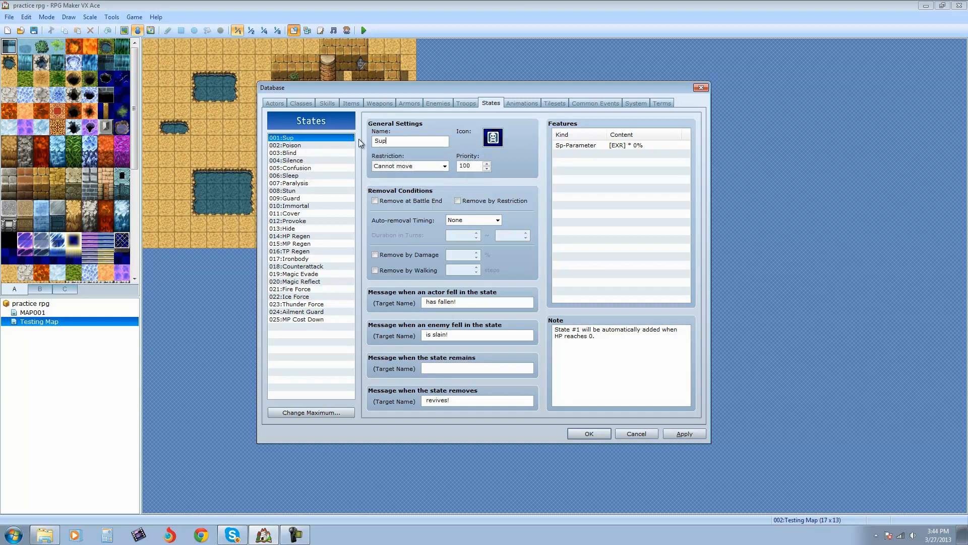
type("er seiyan")
left_click_drag(424, 141, 374, 142)
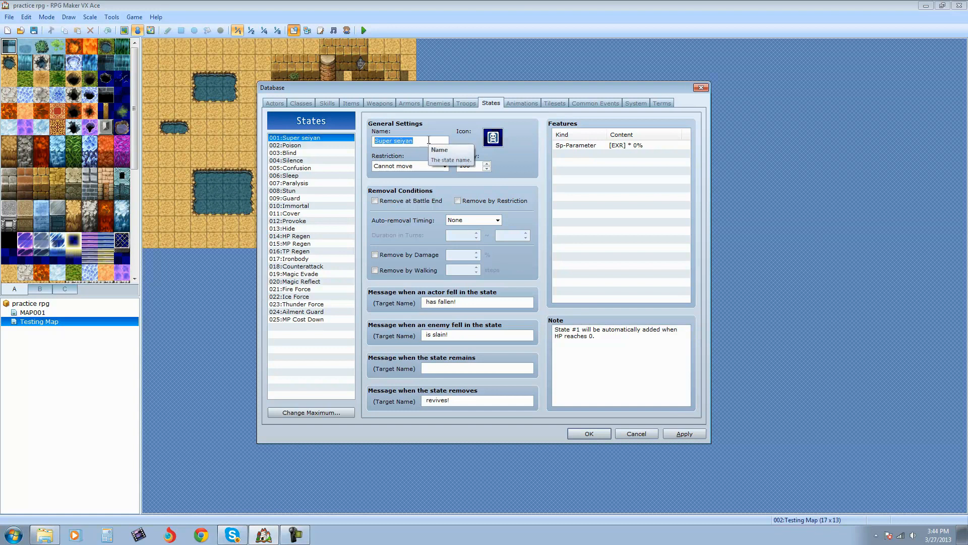
type("Death")
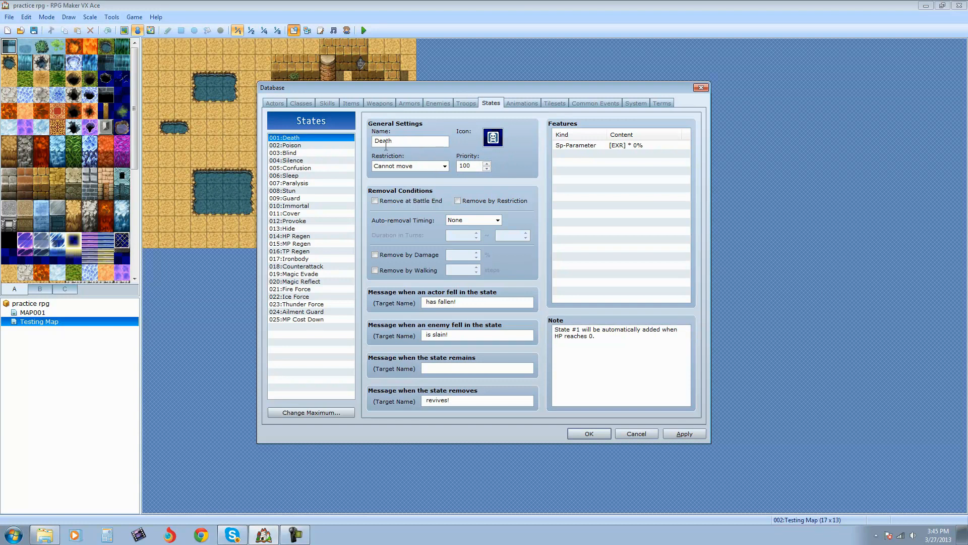
View the Death state's icon choices, keeping its icon, and try the restriction None before restoring Cannot move
double_click(493, 137)
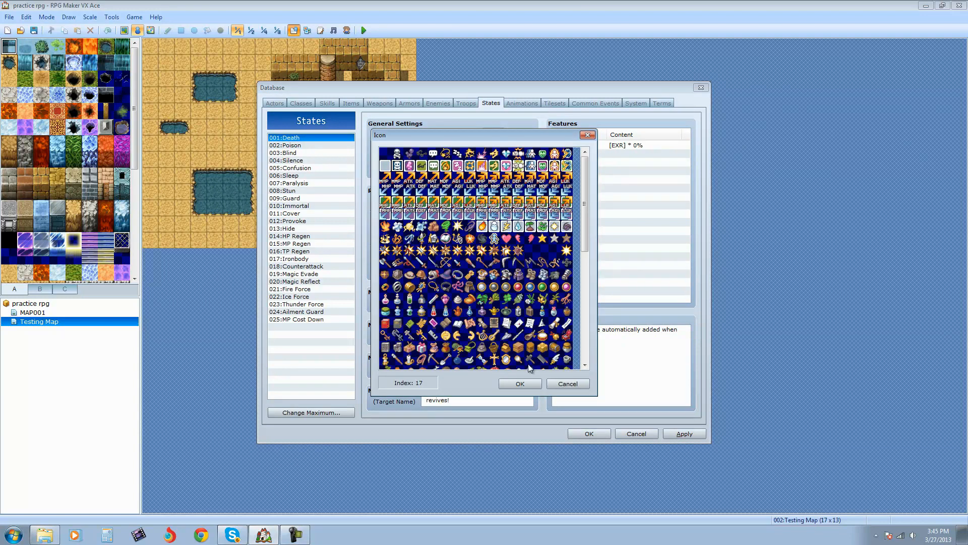
left_click(520, 384)
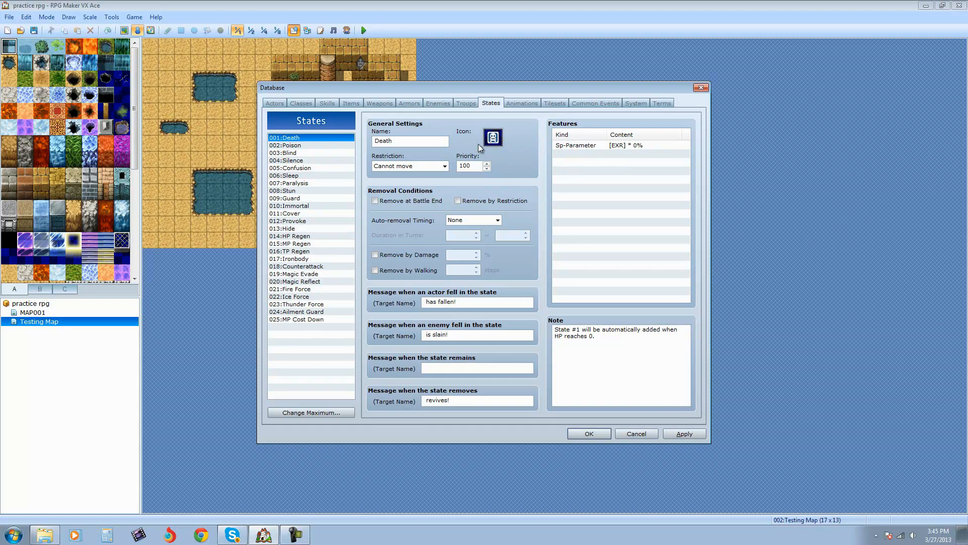
left_click(404, 165)
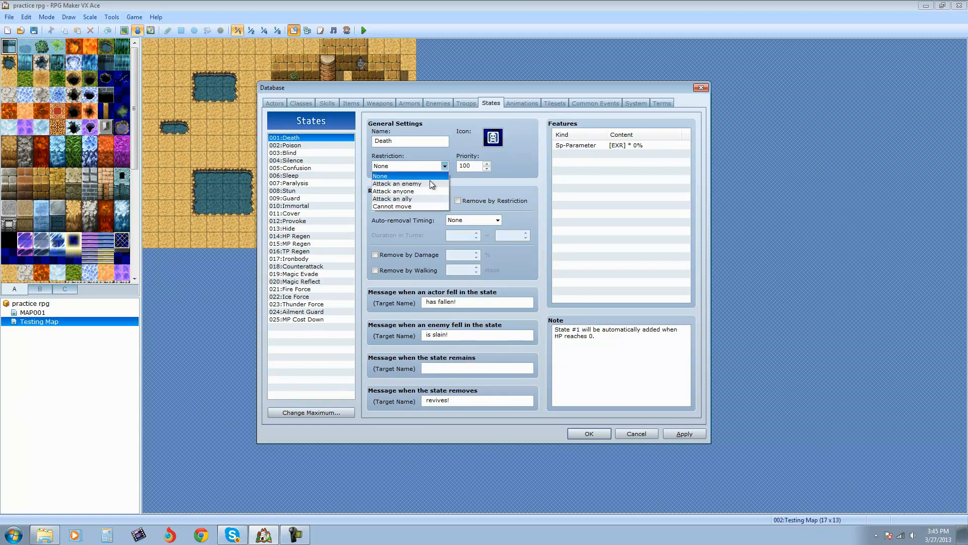
left_click(393, 176)
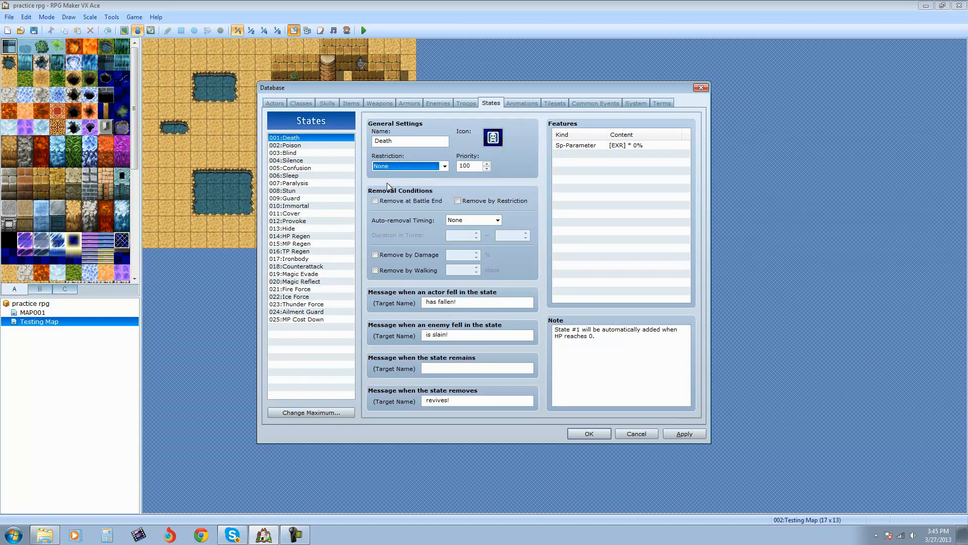
left_click(443, 167)
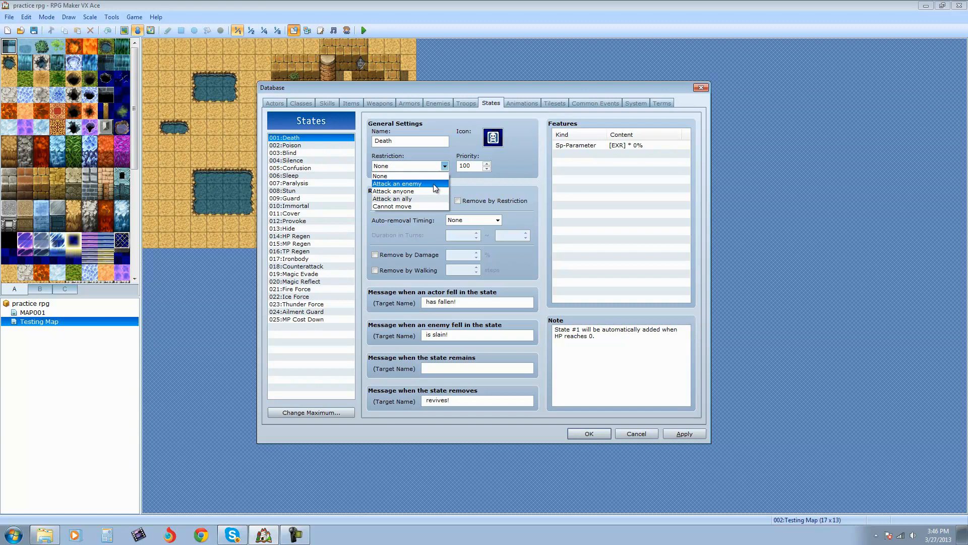
left_click(415, 206)
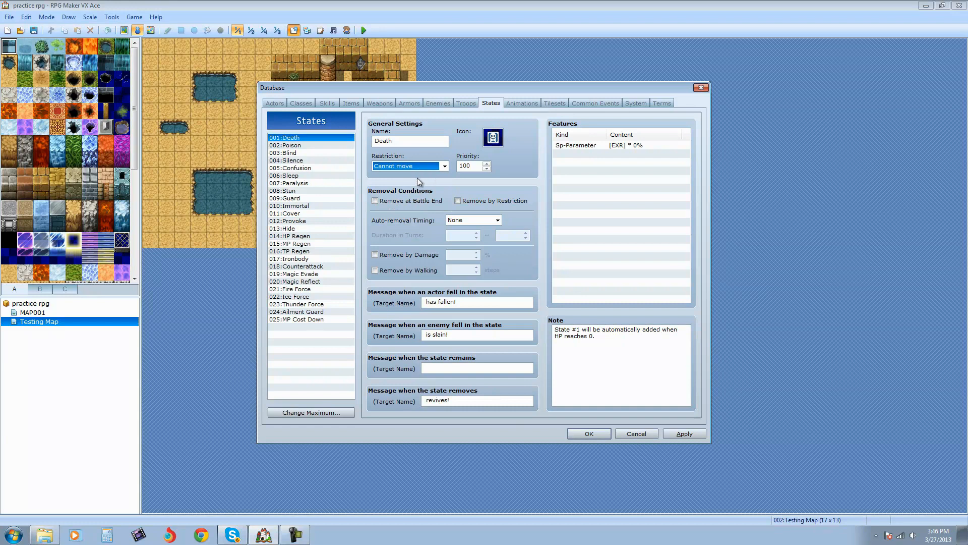
Compare the priority values of the Death and Poison states
left_click(460, 166)
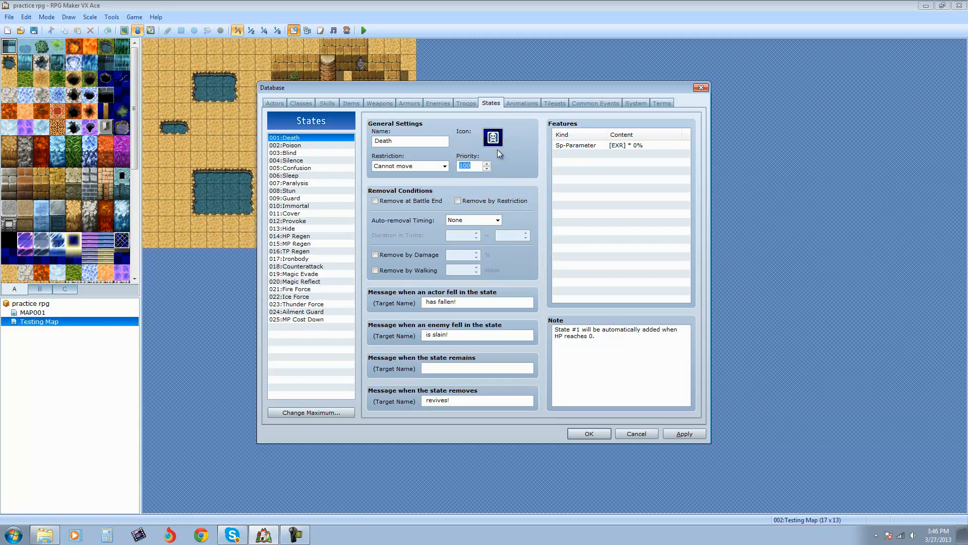
mouse_move(476, 167)
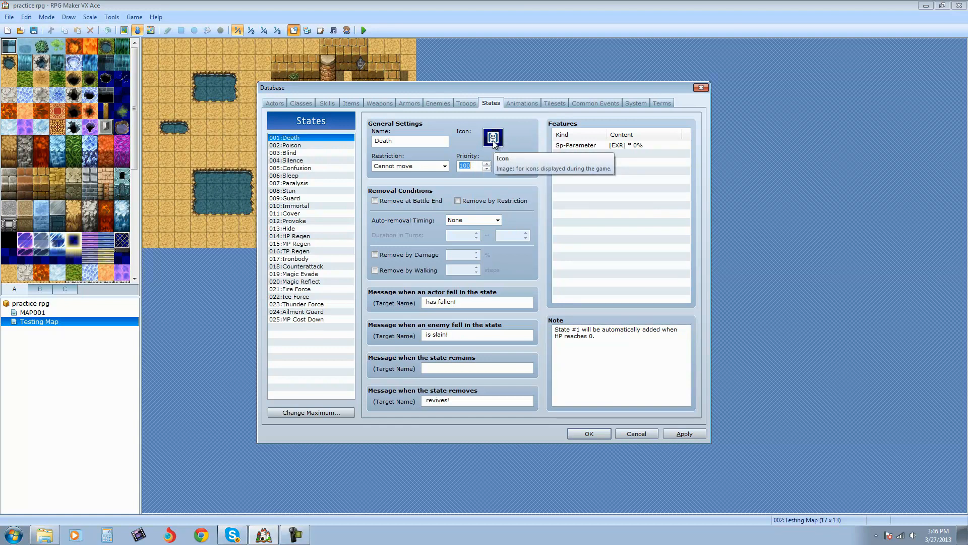
left_click(328, 145)
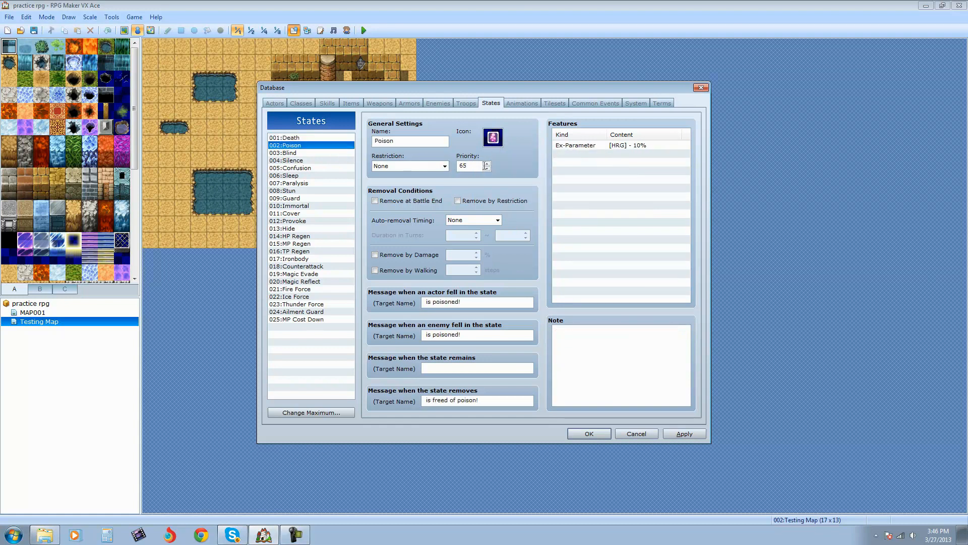
left_click(294, 139)
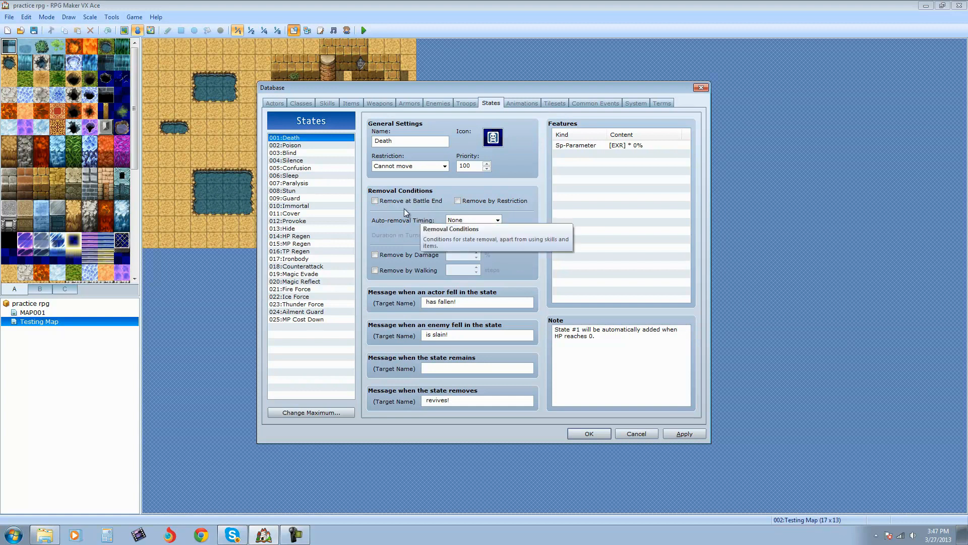
Try the Remove at Battle End condition on the Poison and Death states
left_click(291, 146)
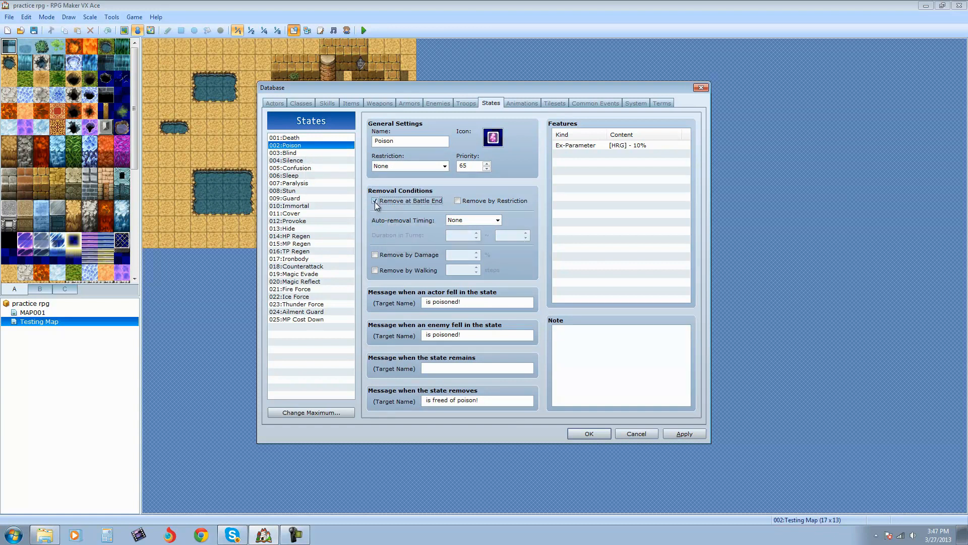
left_click(292, 139)
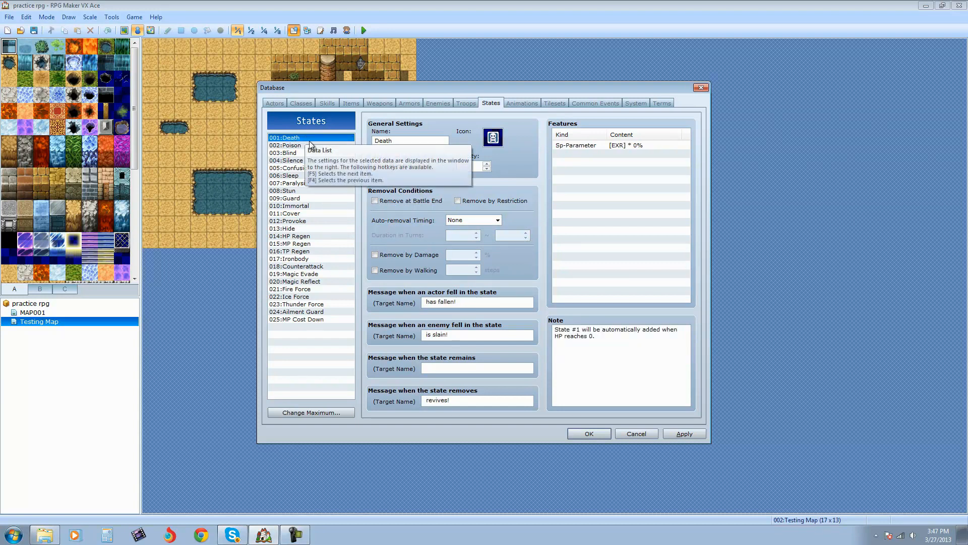
left_click(375, 201)
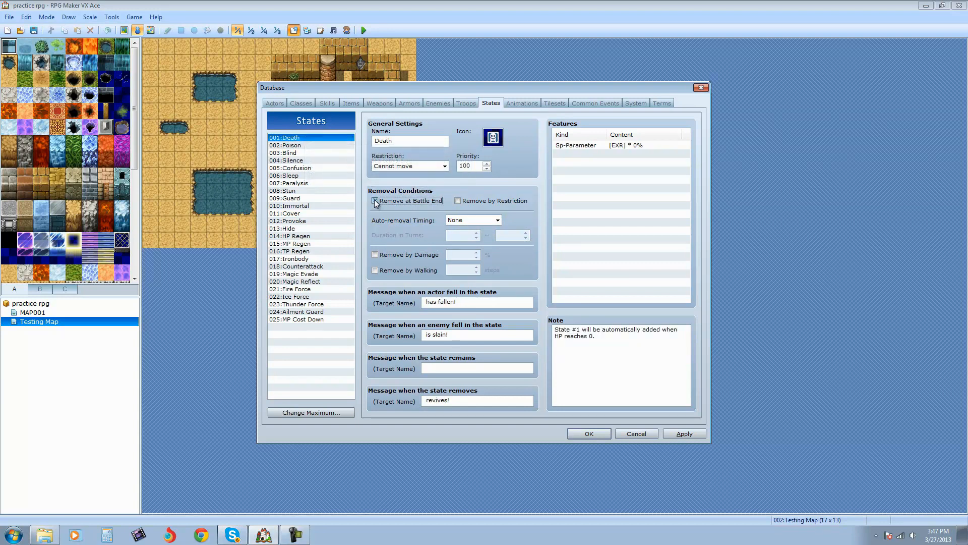
left_click(375, 201)
Compare the restriction and removal conditions of the Silence and Confusion states
left_click(302, 161)
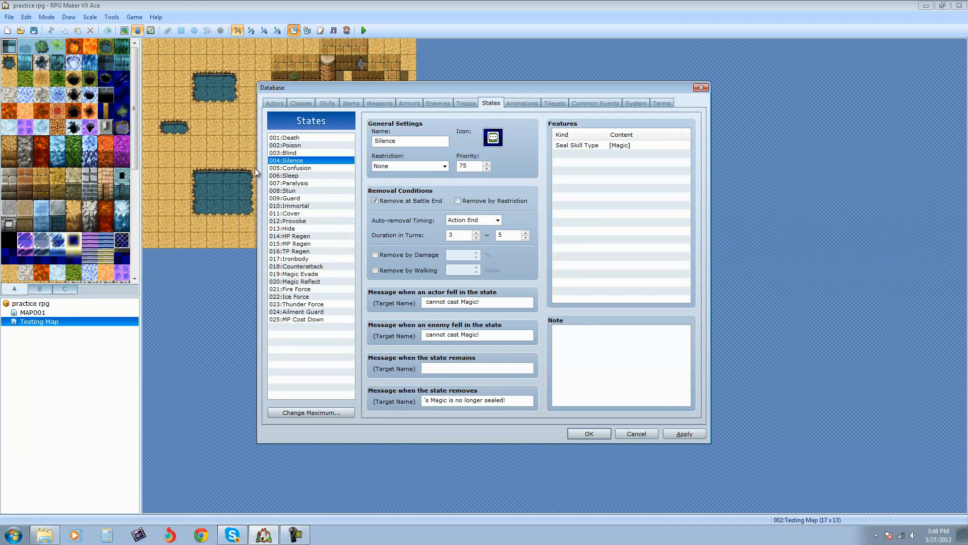
left_click(297, 168)
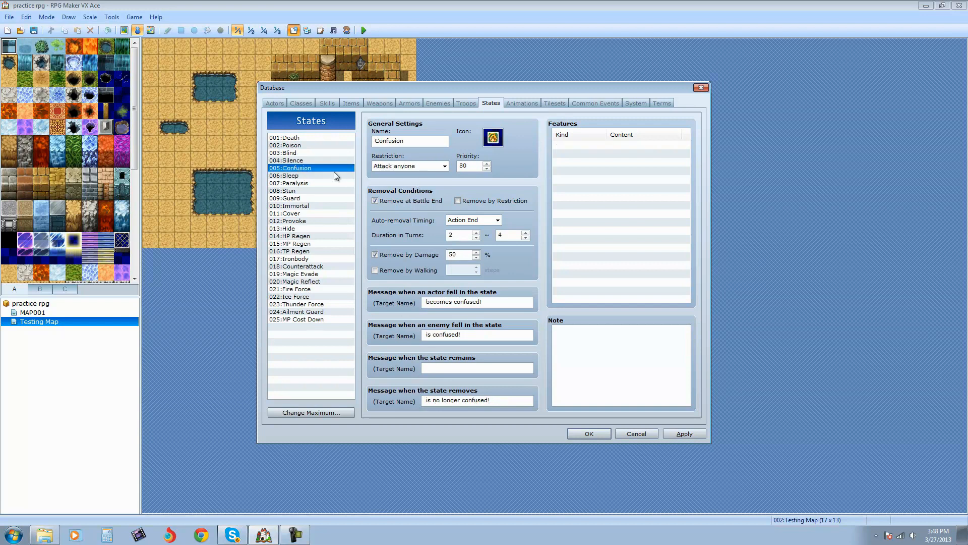
left_click(305, 161)
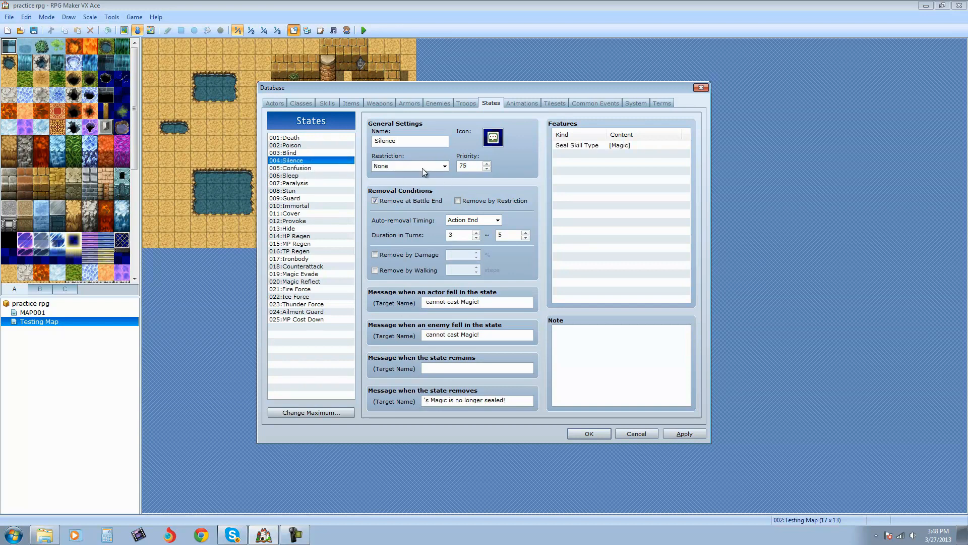
Enable Remove by Restriction for the Silence state and compare its settings with the Confusion state
left_click(457, 201)
left_click(317, 170)
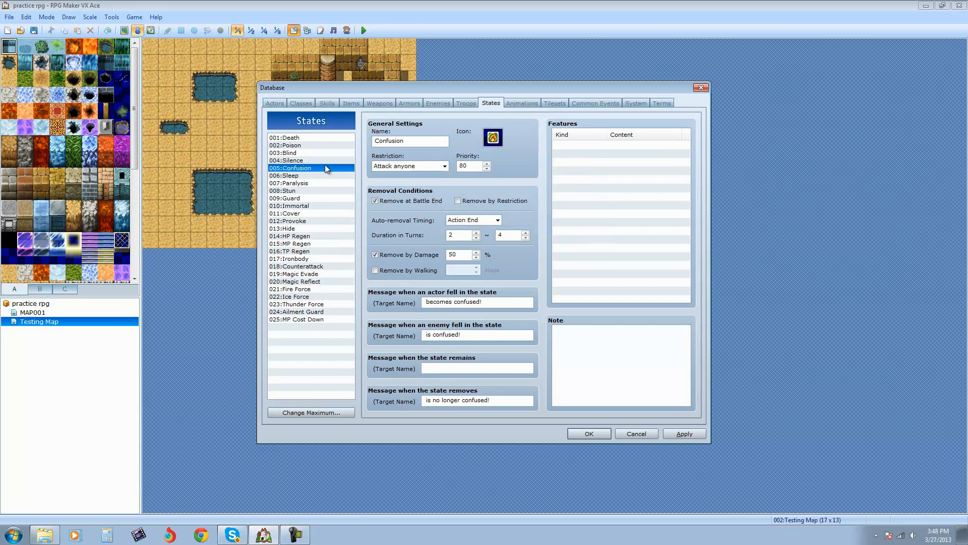
left_click(303, 161)
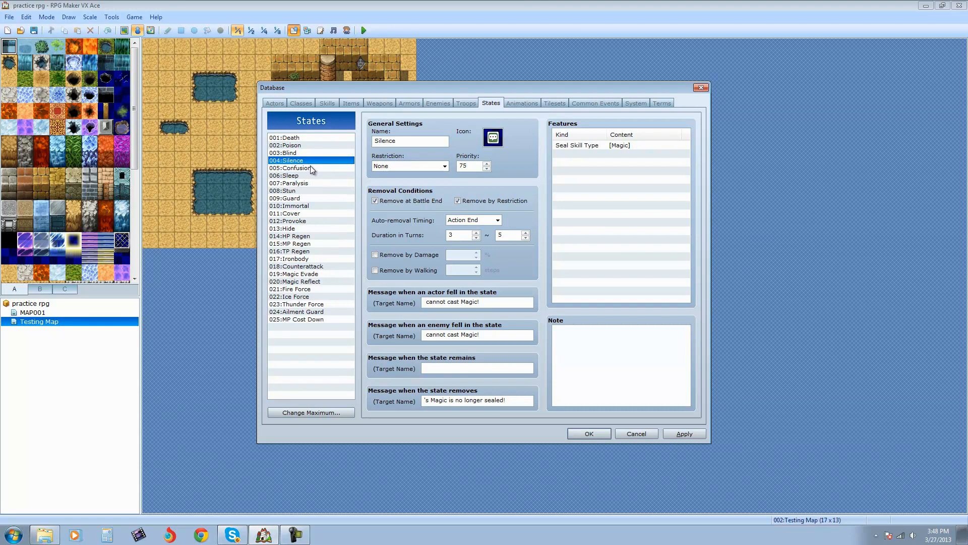
left_click(312, 168)
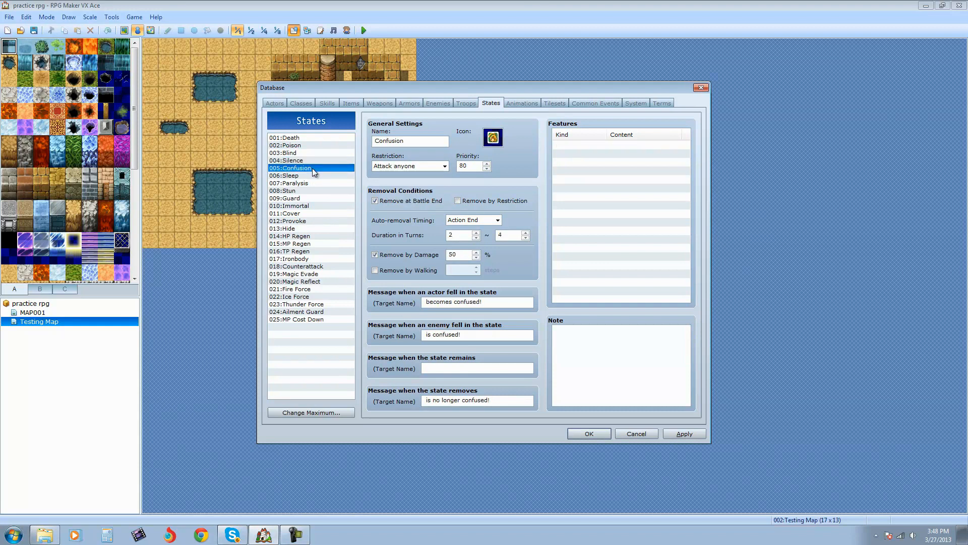
Try Remove by Restriction on the Confusion state, compare it with Silence, and disable the condition on Confusion again
left_click(458, 201)
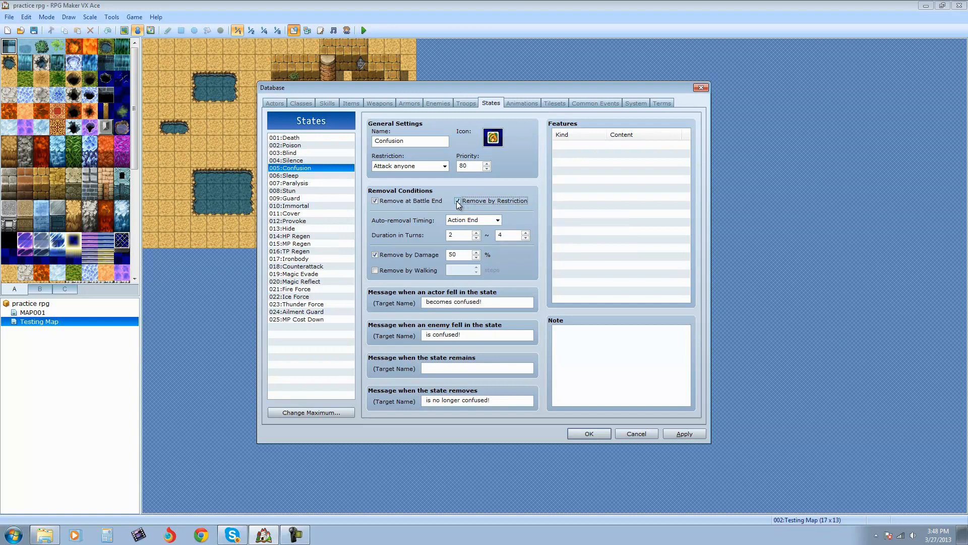
left_click(313, 160)
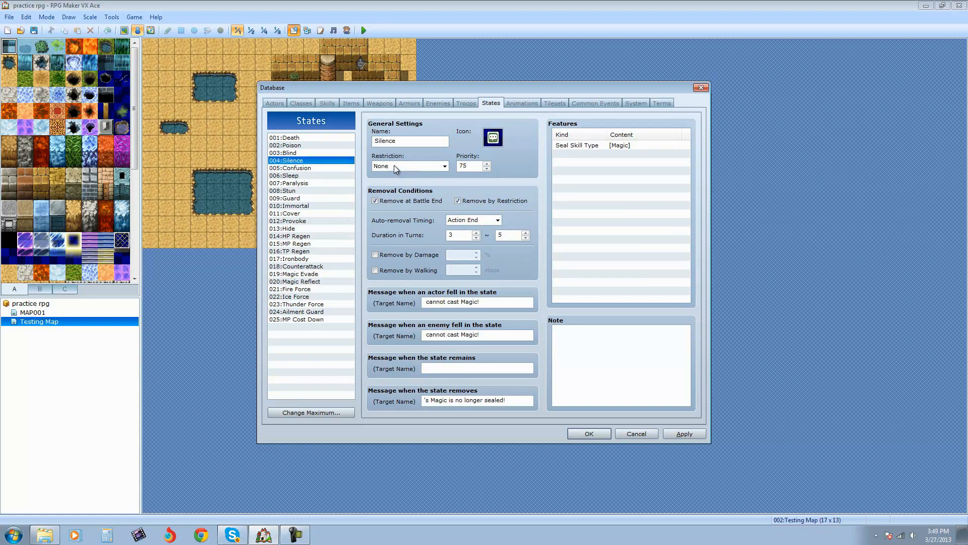
left_click(308, 168)
left_click(458, 202)
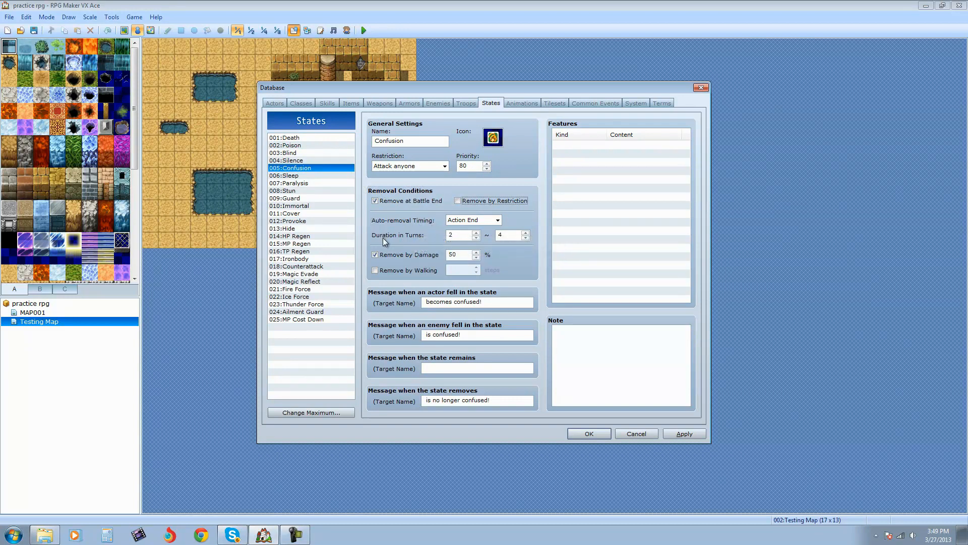
Review the Death state's auto-removal timing options and try Action End and Turn End
left_click(300, 136)
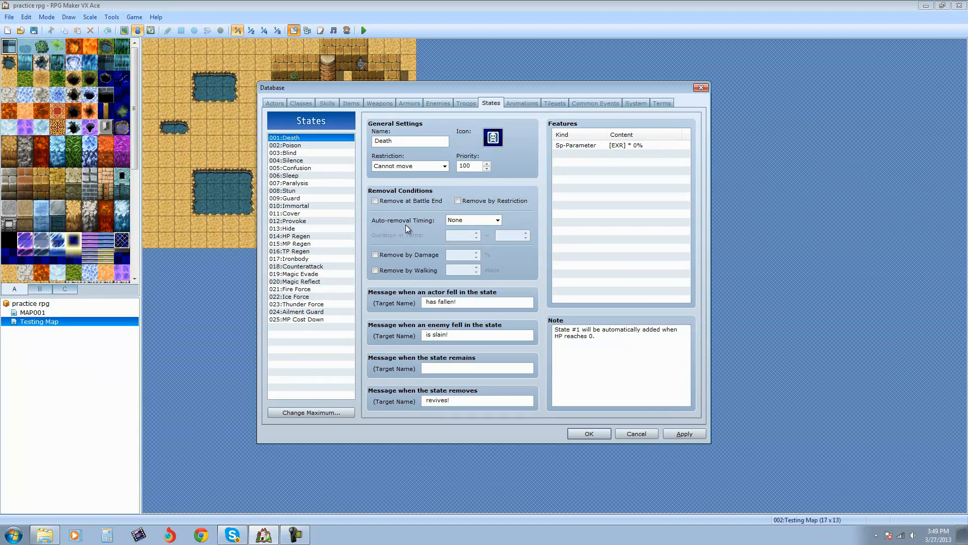
left_click(498, 220)
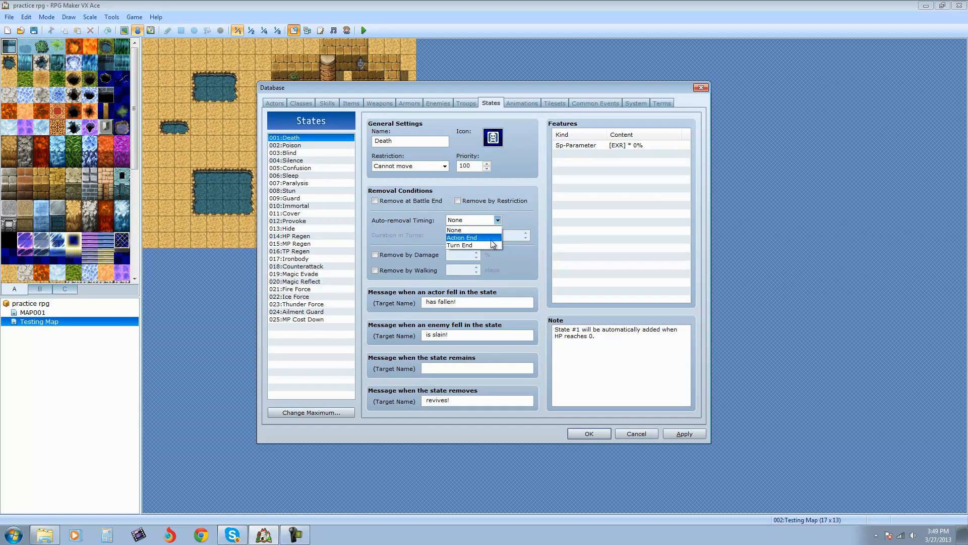
left_click(420, 230)
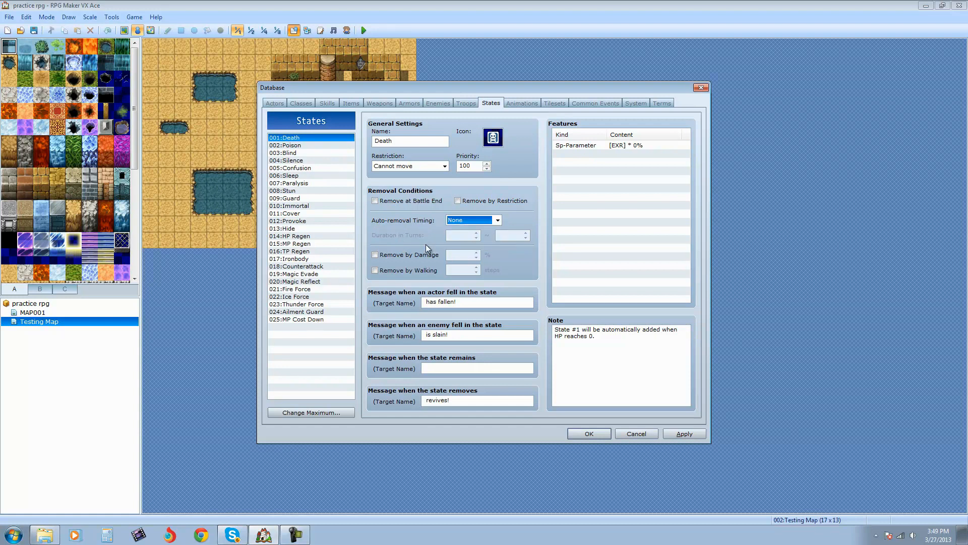
left_click(497, 220)
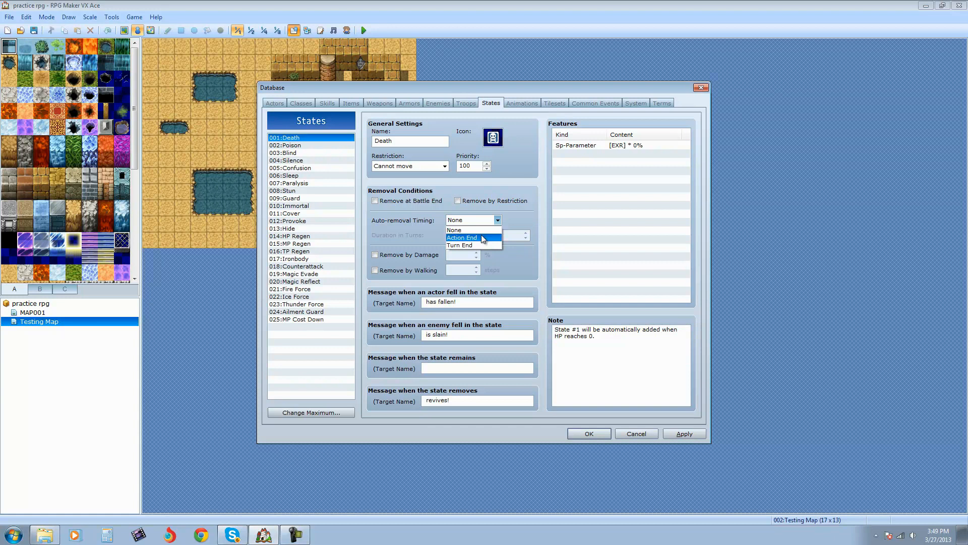
left_click(487, 238)
left_click(497, 221)
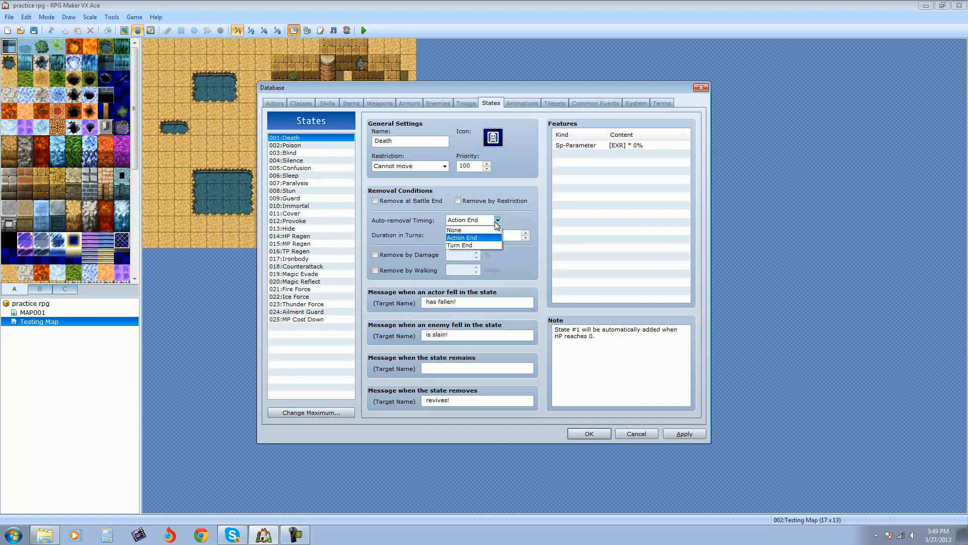
left_click(470, 244)
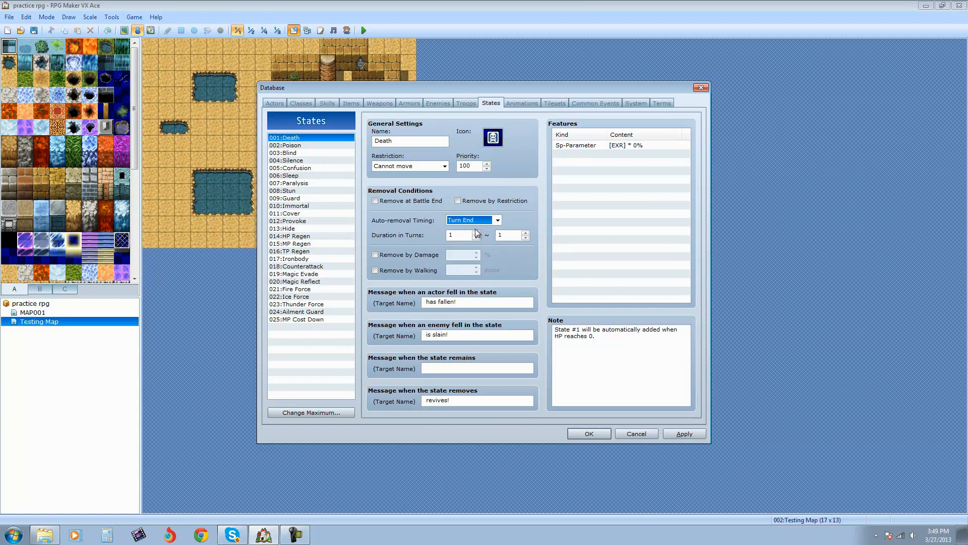
Try Action End auto-removal on the Death state with a duration of 3 to 5 turns
left_click(497, 220)
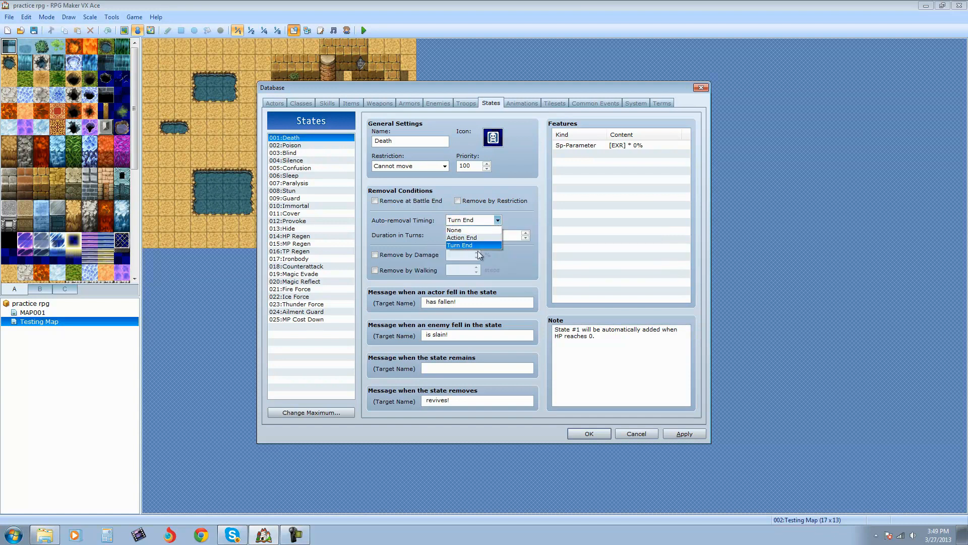
left_click(481, 238)
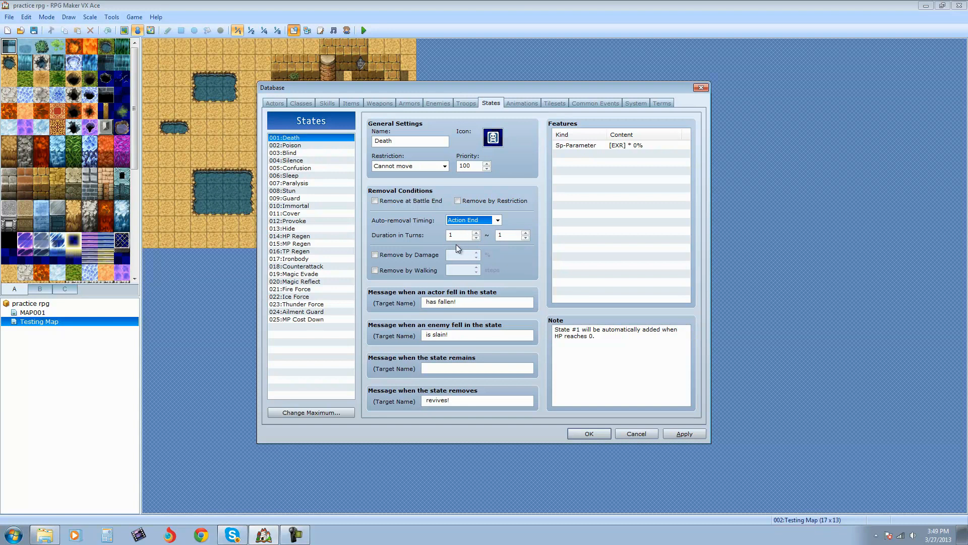
key("Tab")
type("3")
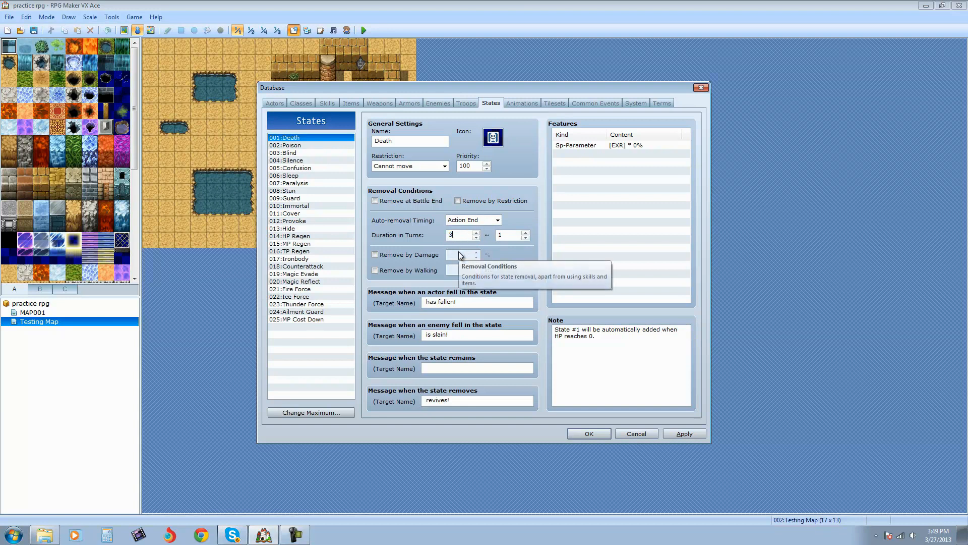
double_click(501, 235)
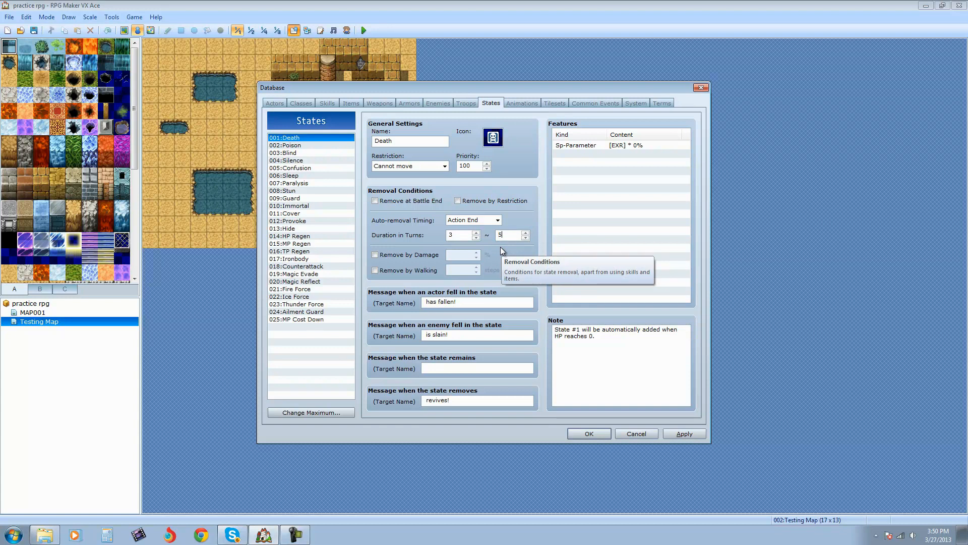
Try Turn End auto-removal with the same duration on the Death state, and restore the timing to None
left_click(484, 220)
left_click(463, 246)
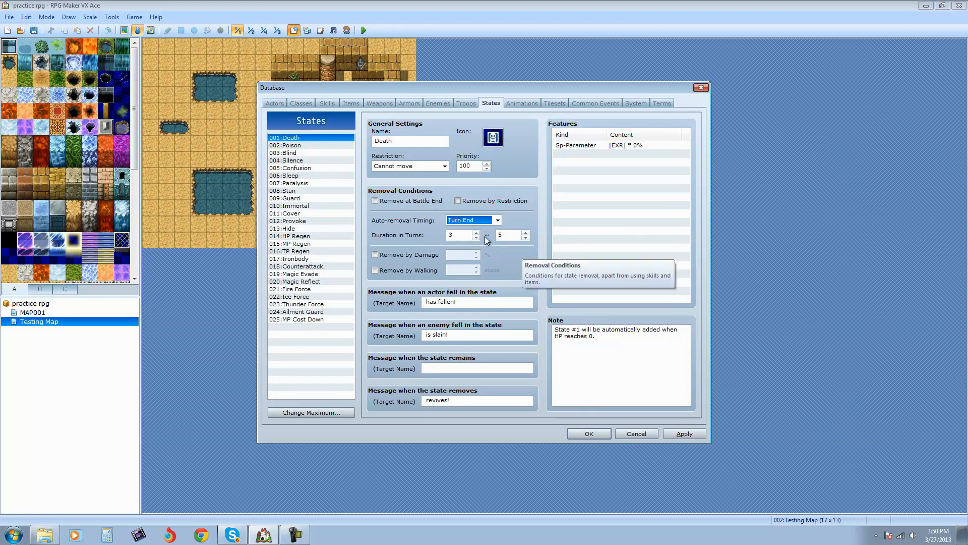
left_click(471, 220)
left_click(466, 227)
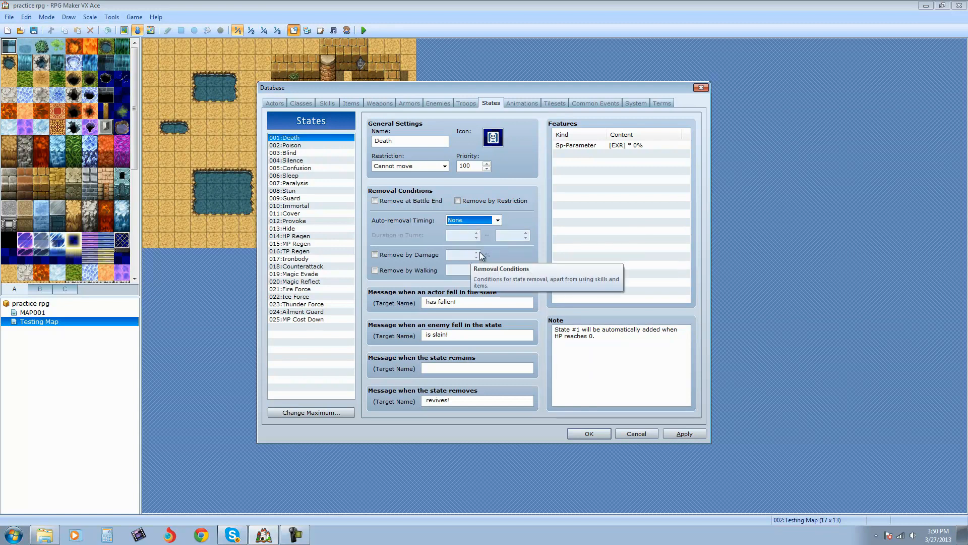
Try the Remove by Damage condition on the Death state with a changed percentage, and disable it again
left_click(374, 255)
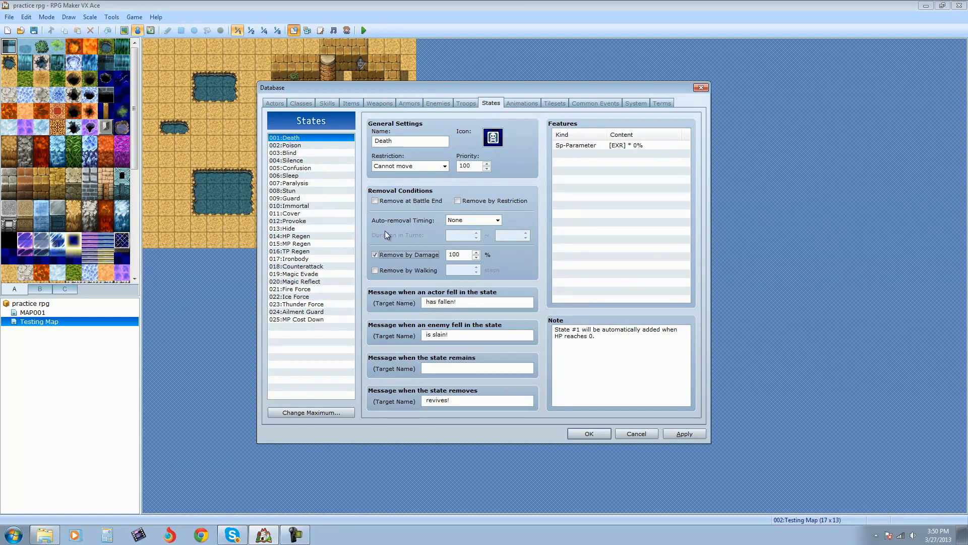
double_click(473, 255)
type("2550")
left_click(374, 255)
Try the Remove by Walking condition on the Death state with 50 steps, and disable it again
left_click(376, 271)
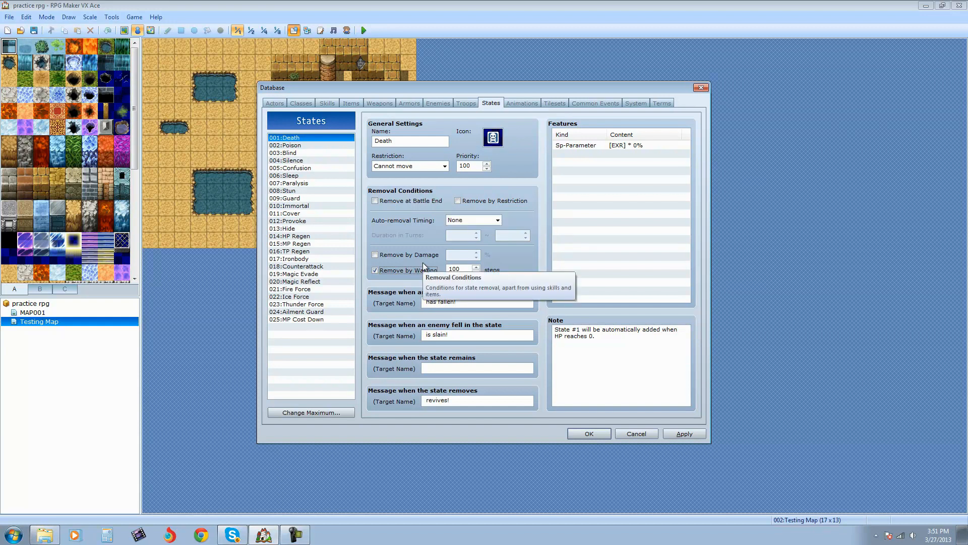
left_click_drag(468, 269, 448, 275)
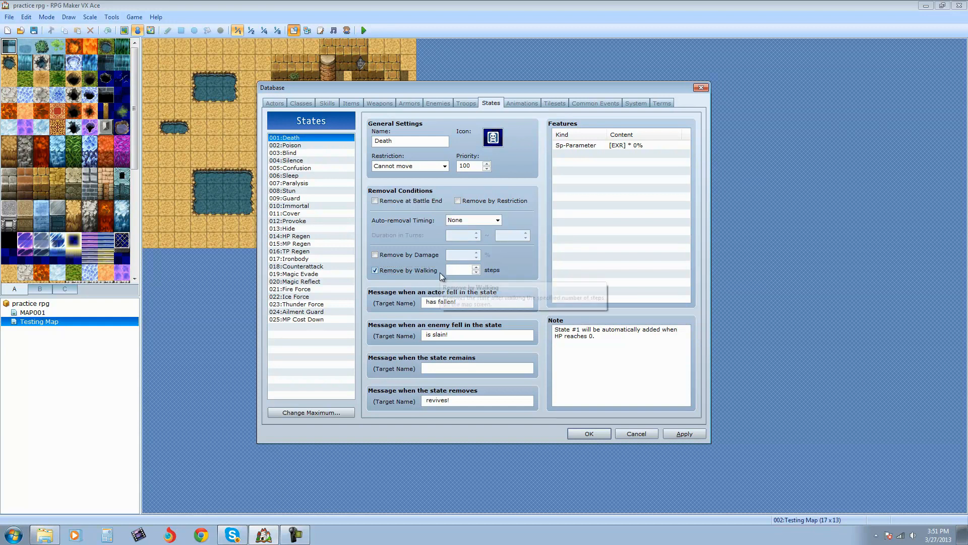
type("50")
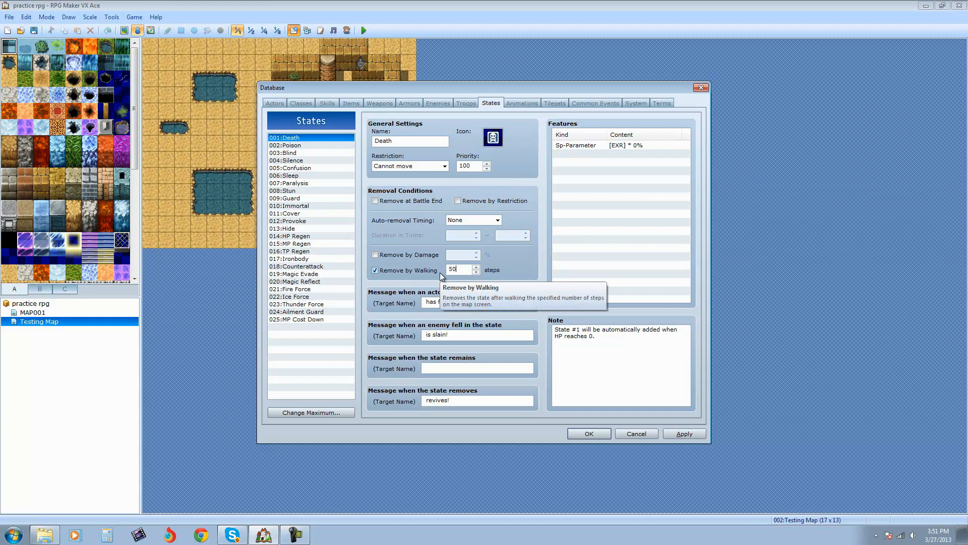
left_click(375, 271)
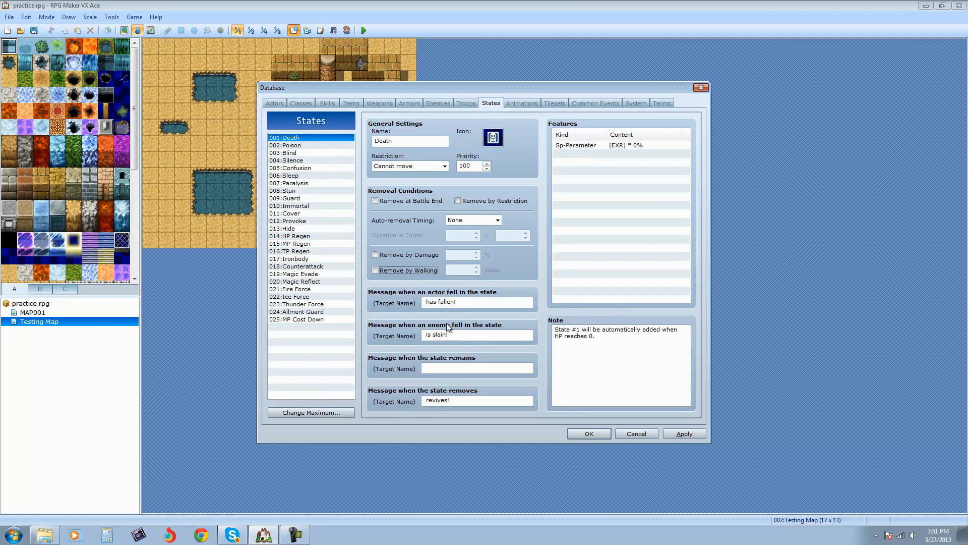
Look at the skill settings briefly and examine the Poison state's messages, including the one shown when the state remains
left_click(328, 103)
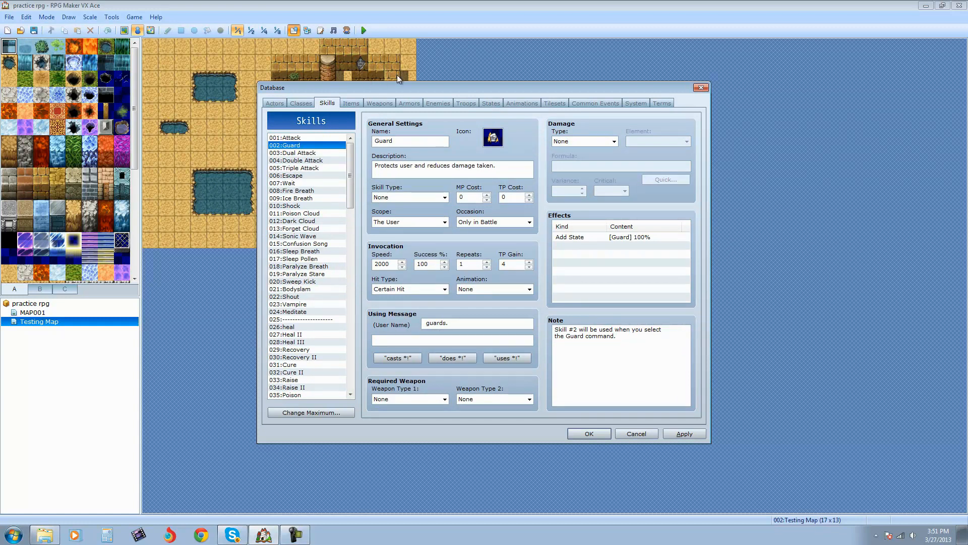
left_click(490, 103)
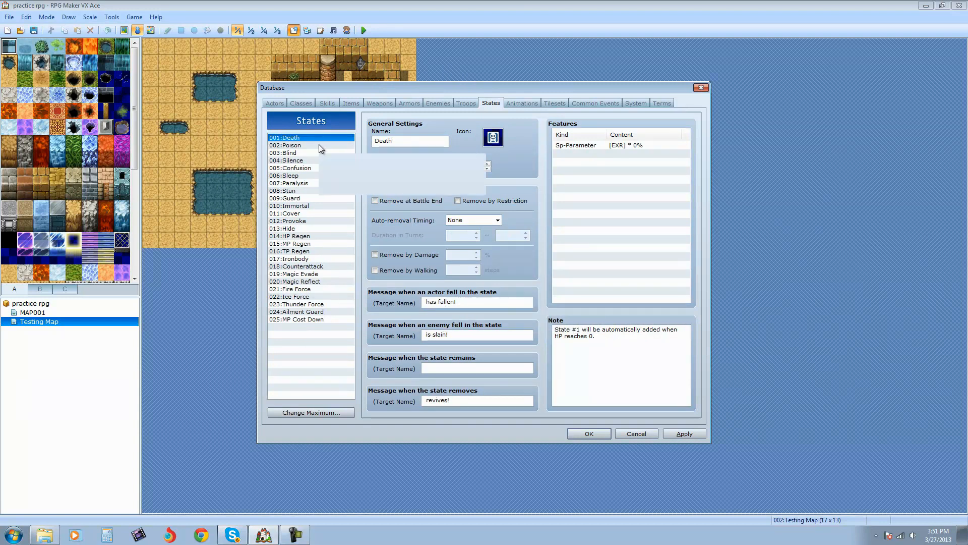
left_click(297, 145)
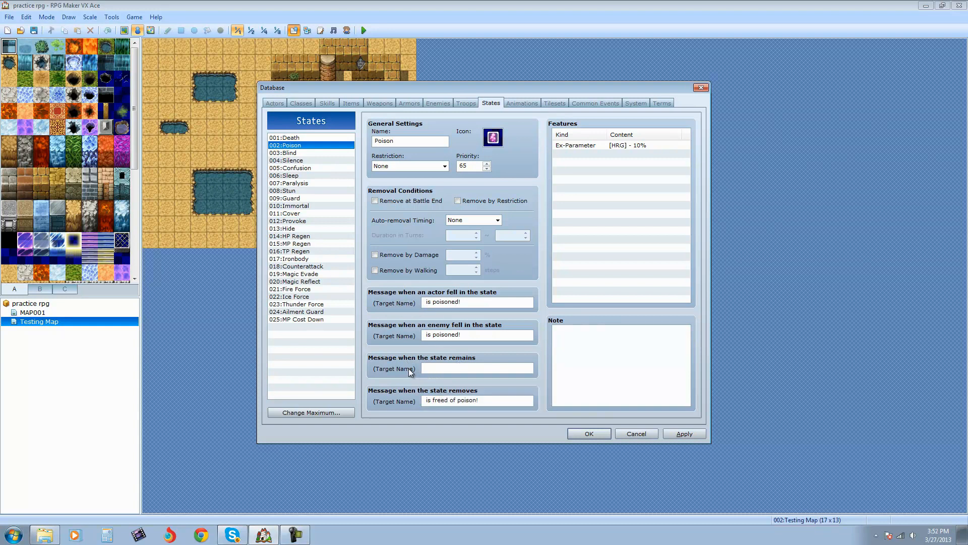
left_click(457, 369)
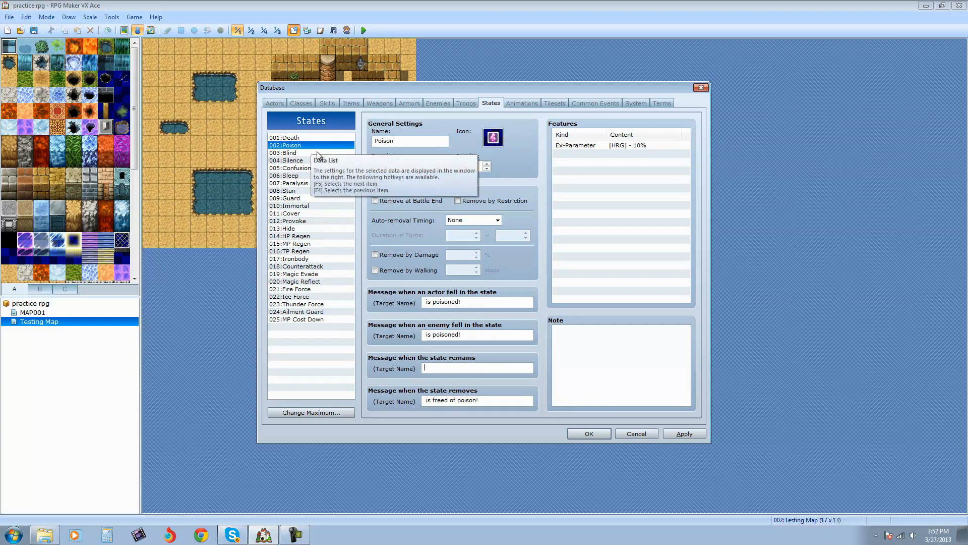
Try Turn End auto-removal on the Poison state with a duration of 3 to 5 turns
left_click(494, 223)
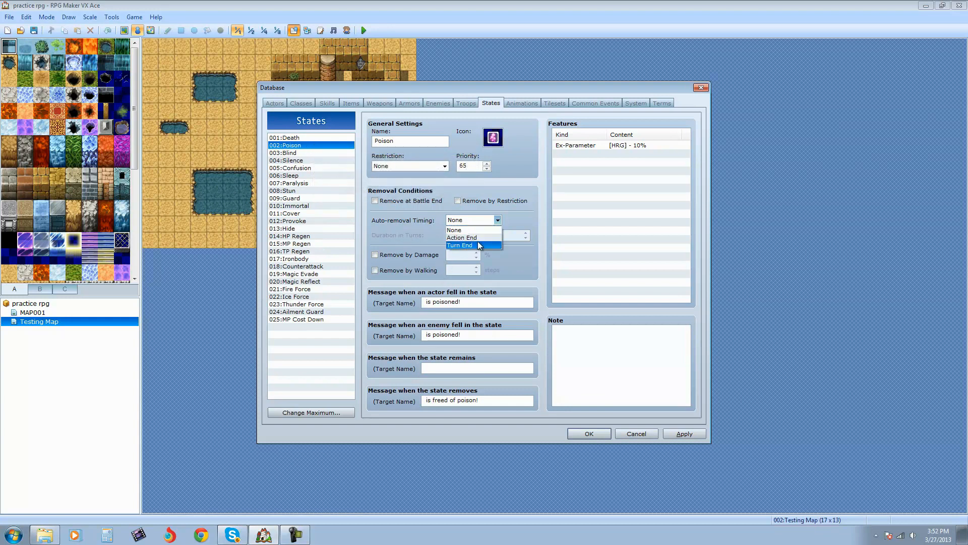
left_click(479, 247)
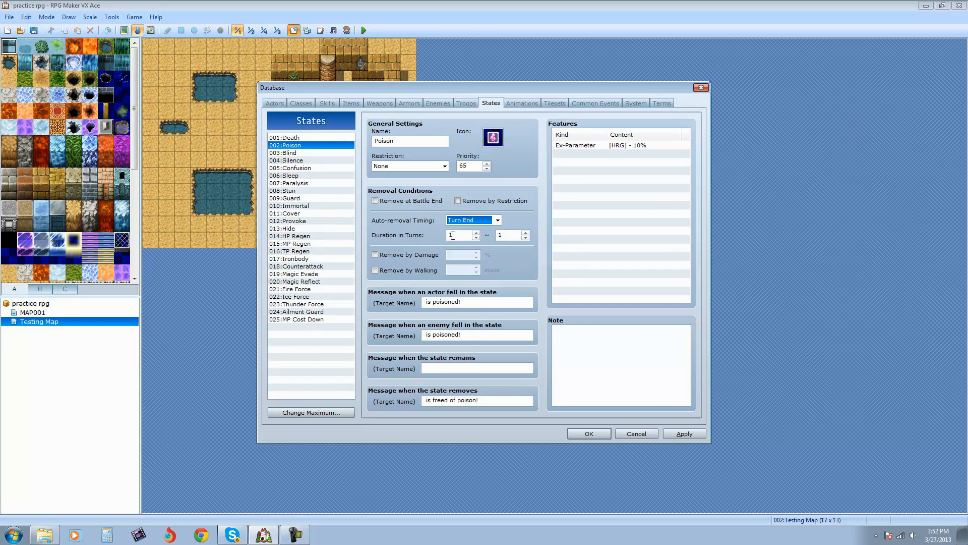
key("Tab")
type("3")
key("Tab")
Try "has not shaken off the poison yet." as Poison's message when the state remains, clear it, and restore the auto-removal timing to None
left_click(437, 370)
type("as not shaken off")
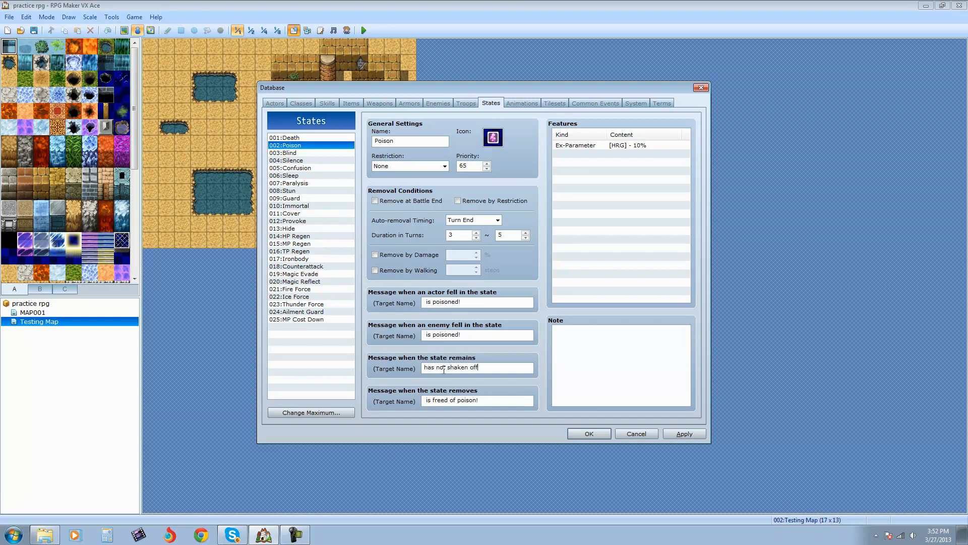
type(" the poison yet.")
left_click_drag(525, 367, 343, 355)
key("BackSpace")
left_click(498, 220)
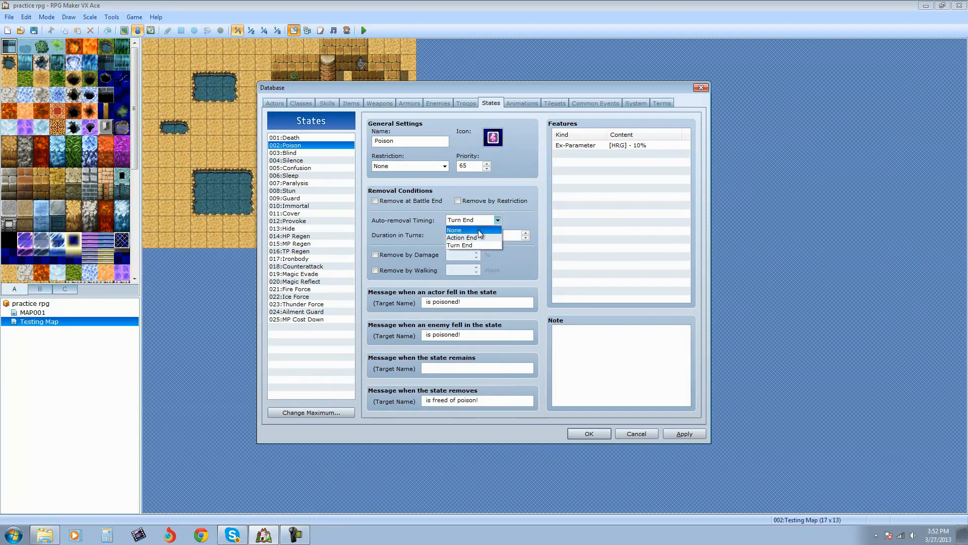
left_click(479, 228)
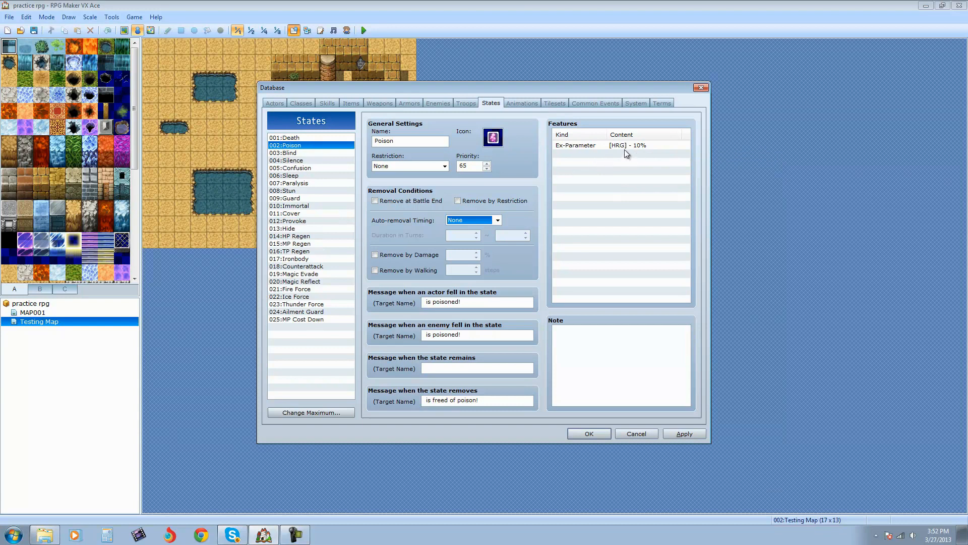
Examine the Death state's EXR Sp-Parameter feature, keeping its settings
left_click(297, 138)
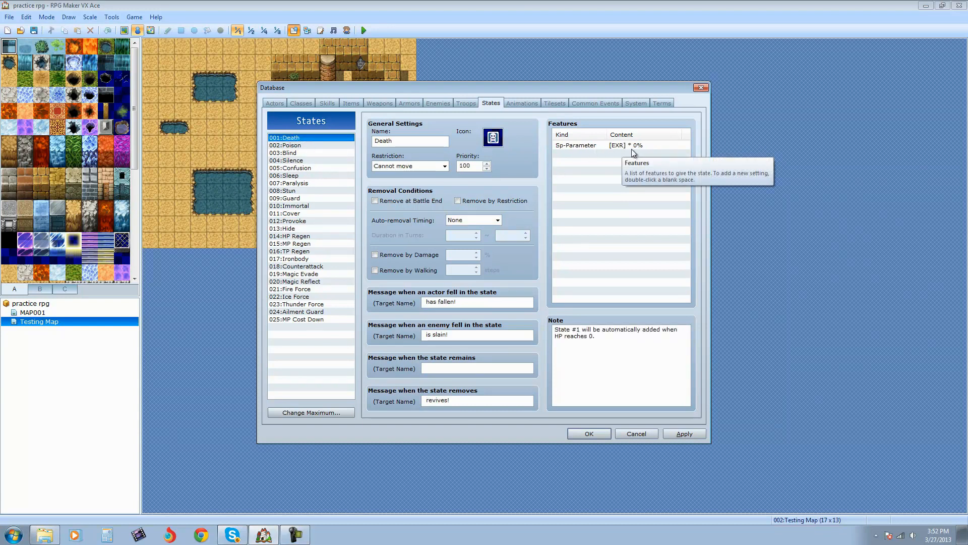
double_click(592, 148)
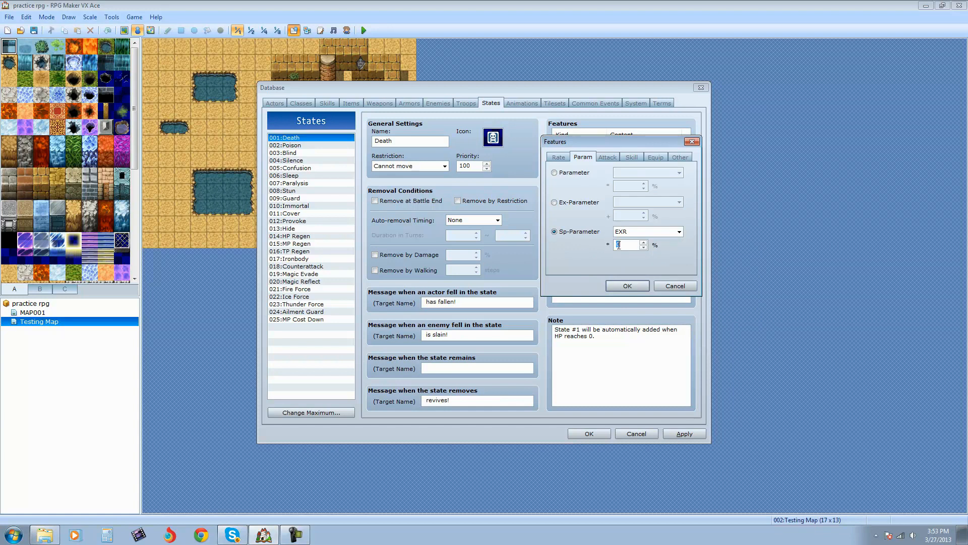
left_click(627, 285)
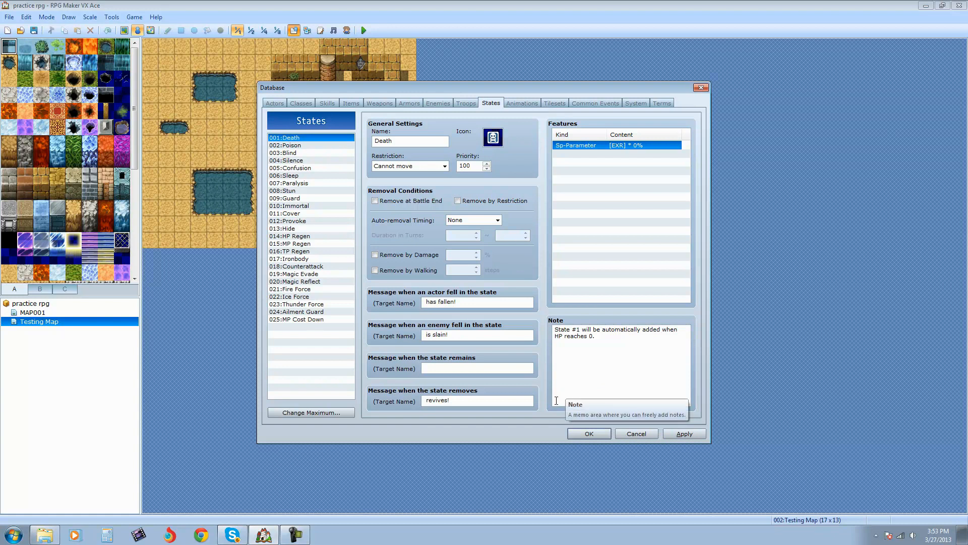
Apply the database changes and preview the Neutral All 2 animation in the Animations section
left_click(687, 434)
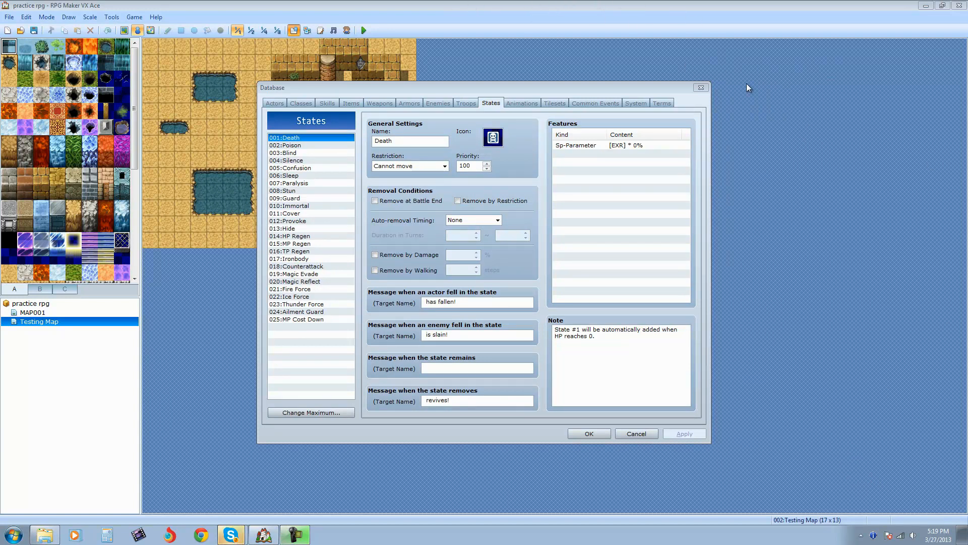
left_click(523, 103)
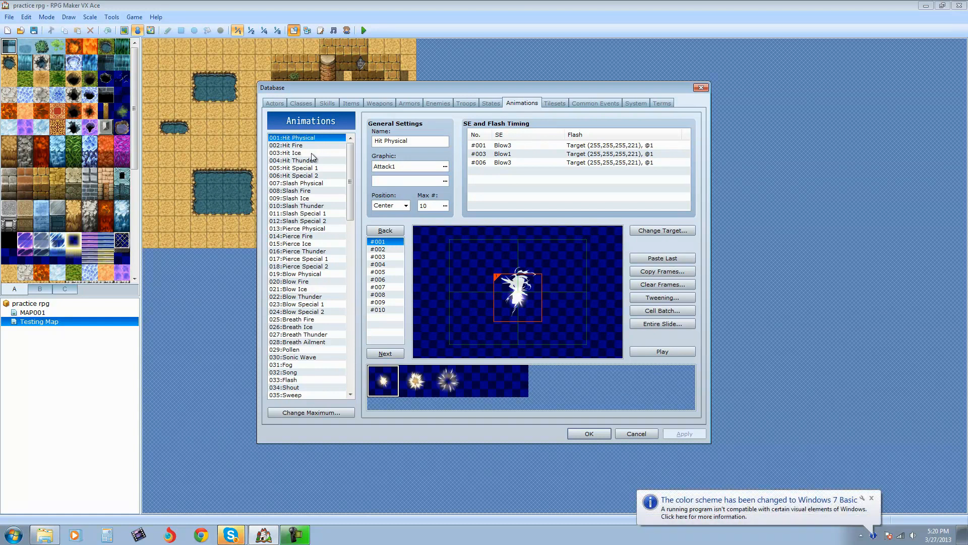
left_click_drag(352, 180, 356, 346)
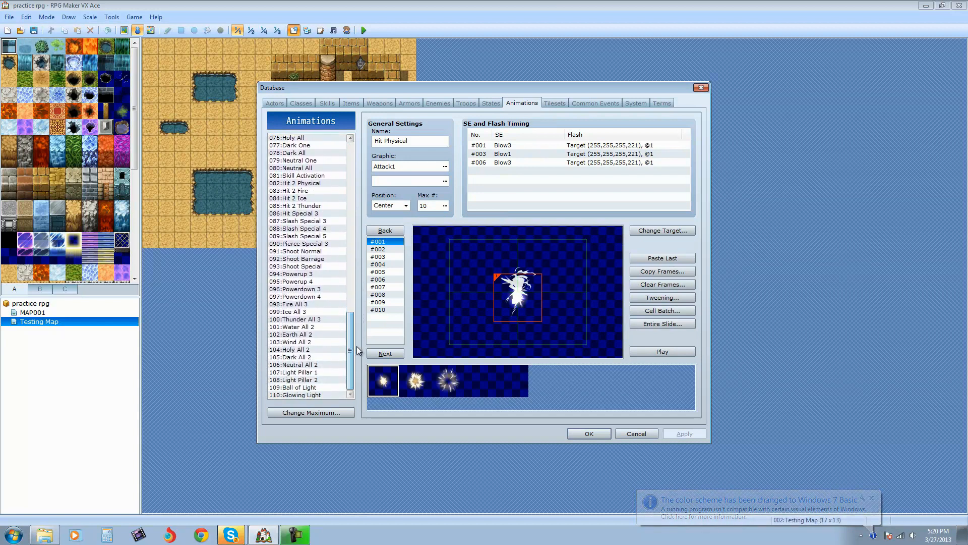
left_click(309, 365)
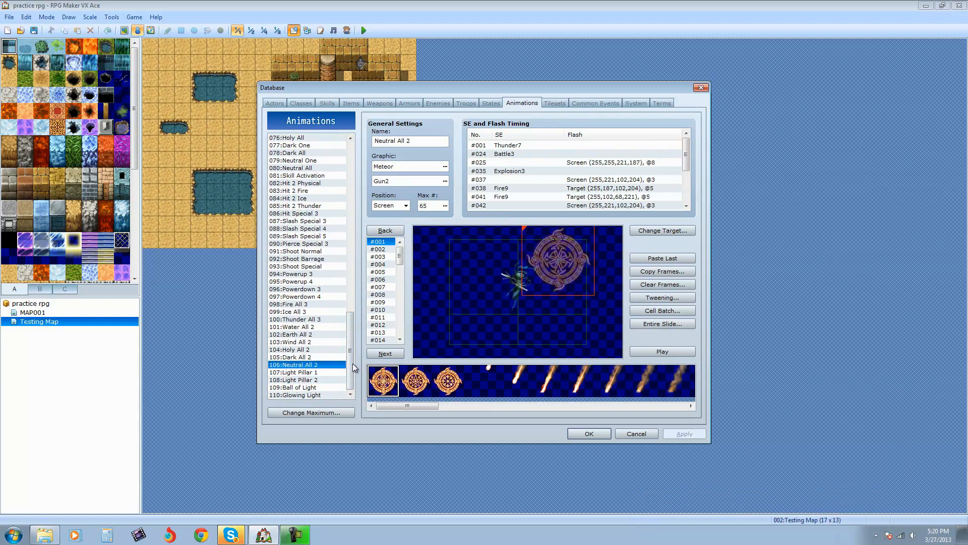
left_click_drag(351, 361, 361, 192)
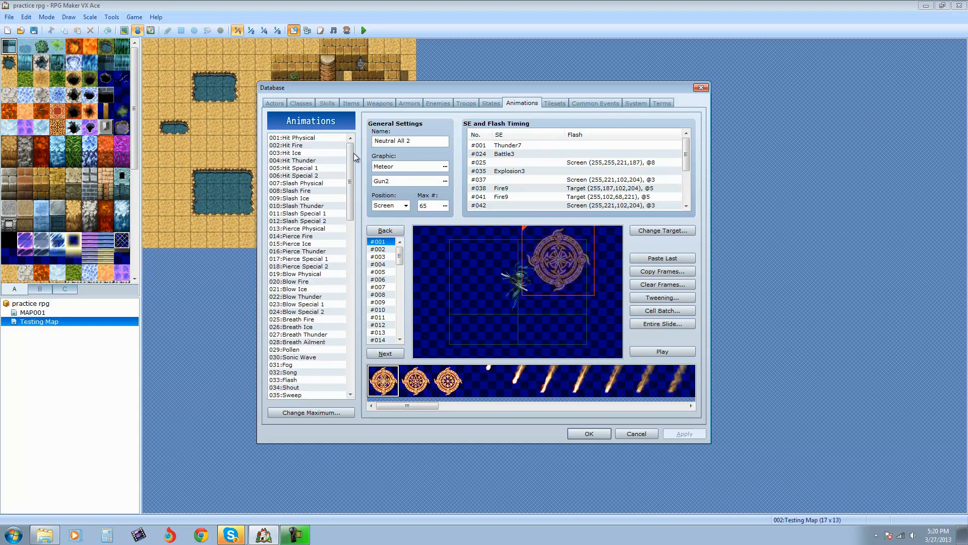
left_click(651, 354)
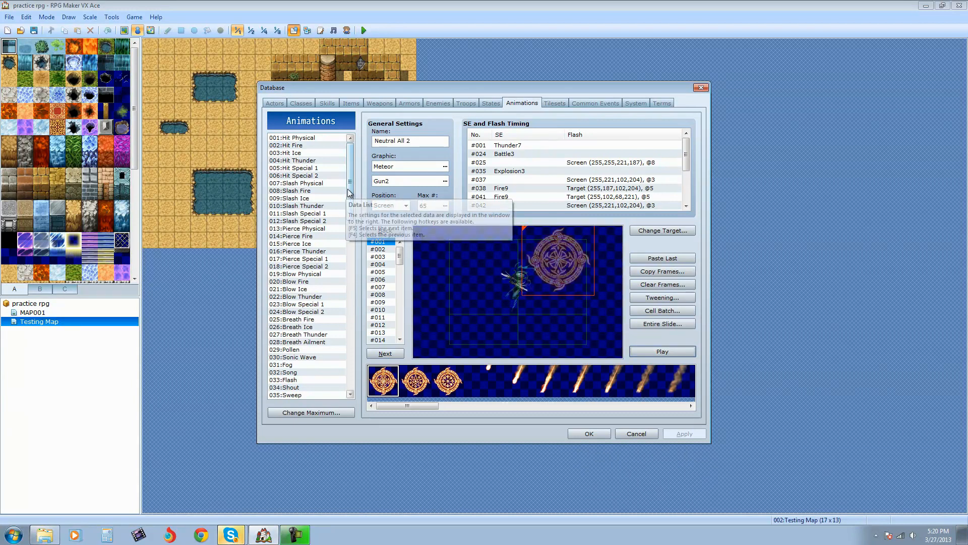
Preview the Hit Physical animation and assign Attack2 as its second graphic
left_click(302, 139)
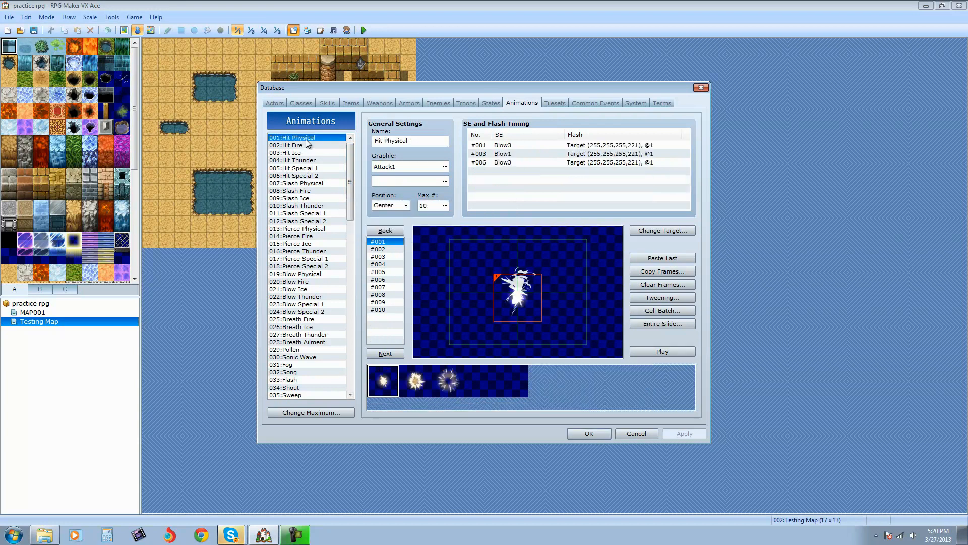
left_click(658, 350)
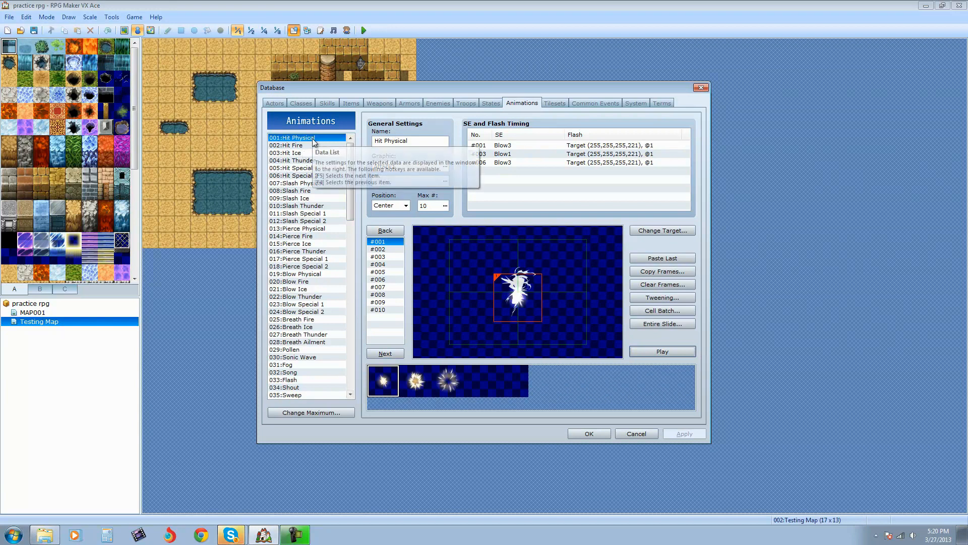
left_click(420, 142)
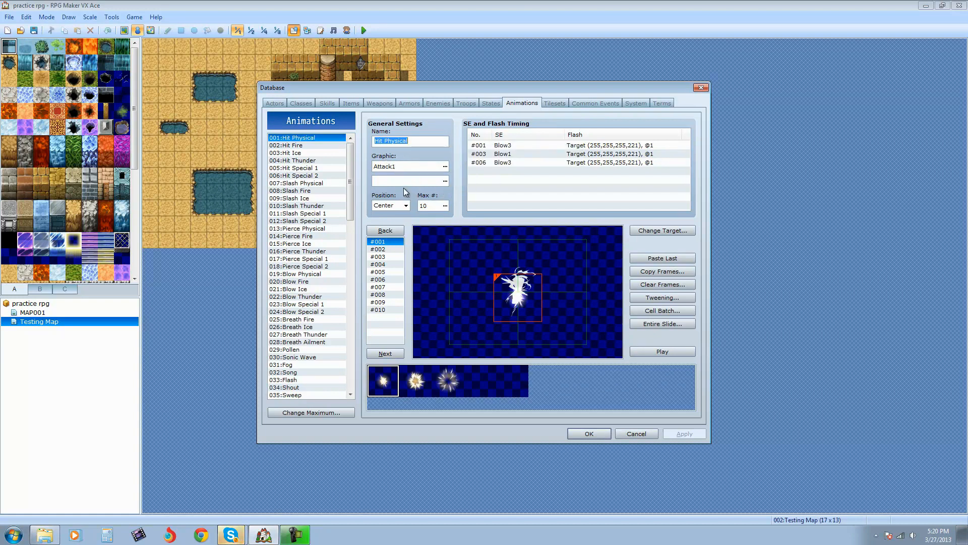
left_click(445, 180)
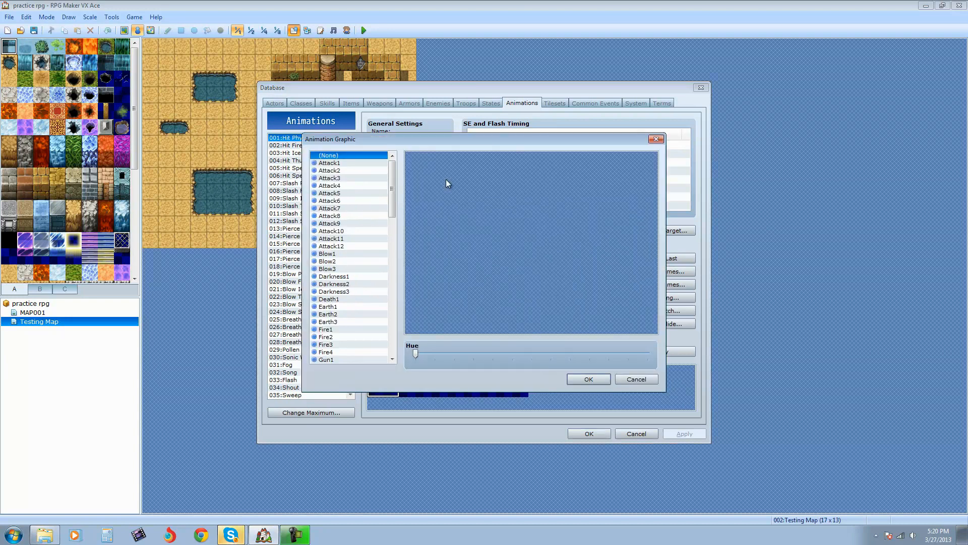
left_click(346, 163)
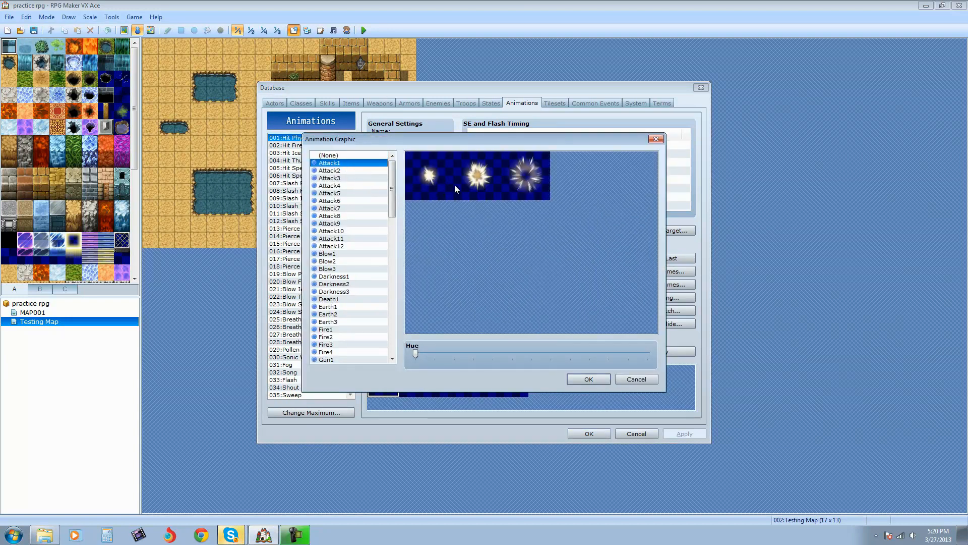
left_click(341, 172)
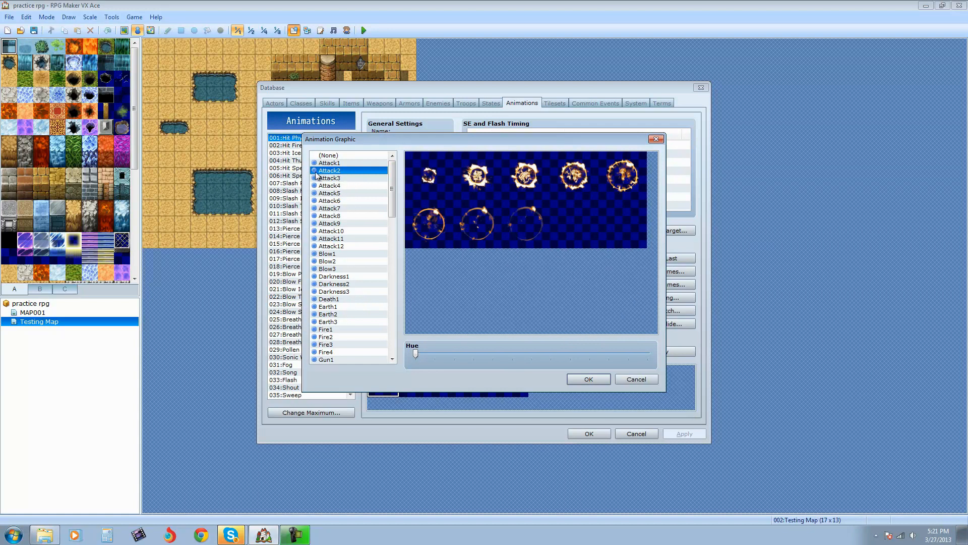
left_click(597, 378)
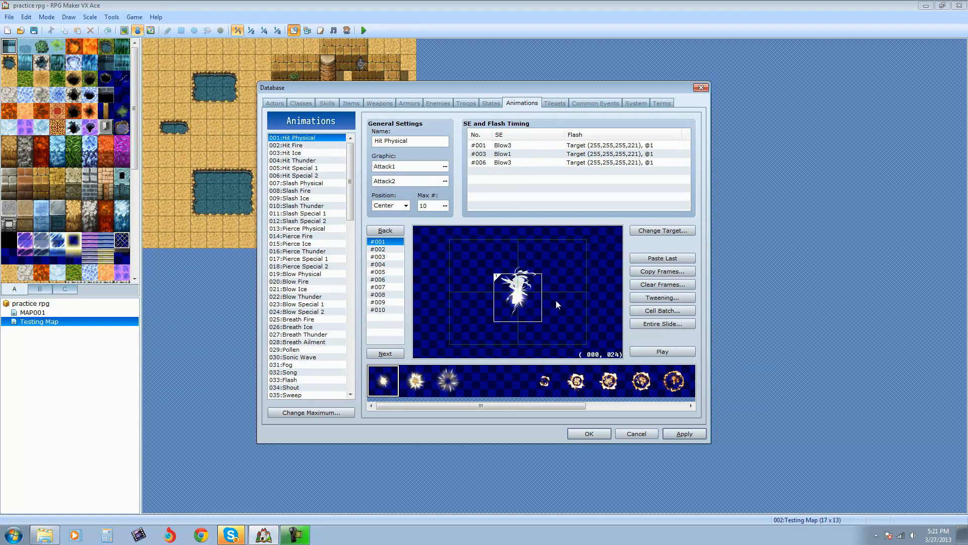
Delete the existing cell from frame #001 of Hit Physical and look through the animation's other frames
key("Delete")
left_click(388, 249)
left_click(386, 309)
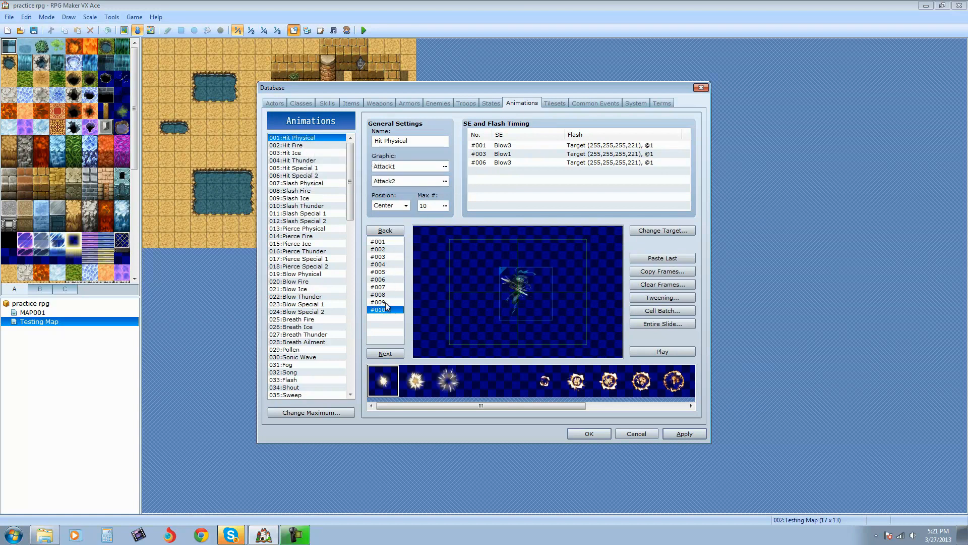
left_click(385, 301)
left_click(385, 287)
left_click(386, 310)
left_click(383, 303)
left_click(384, 295)
left_click(386, 288)
left_click(388, 280)
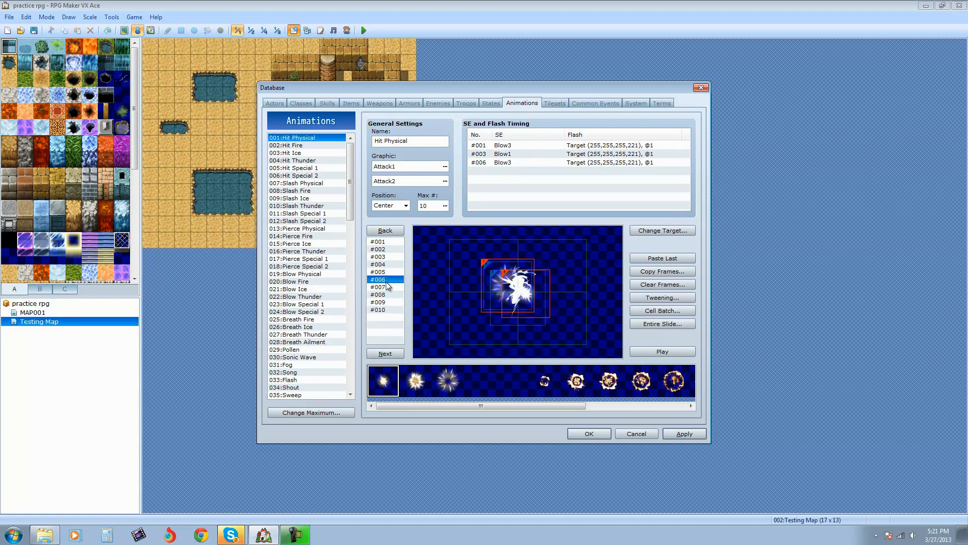
left_click(389, 273)
left_click(391, 265)
left_click(392, 258)
left_click(392, 250)
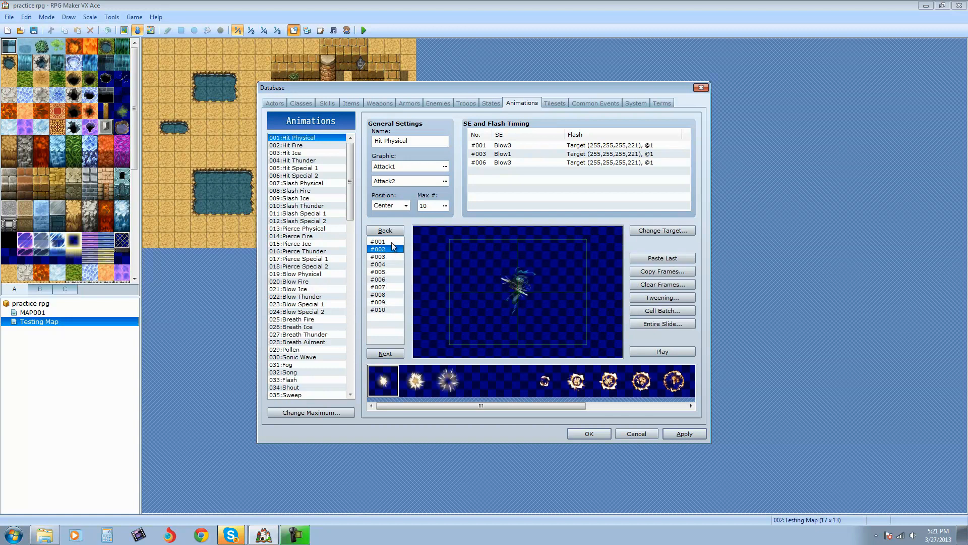
left_click(391, 243)
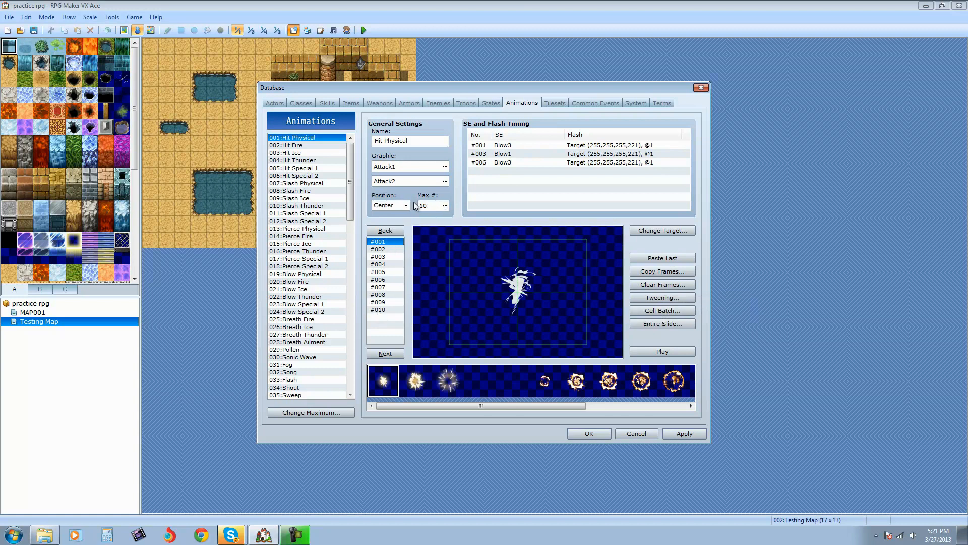
Check Hit Physical's maximum frame setting and try the Feet, Screen and Head positions before restoring Center
left_click(445, 205)
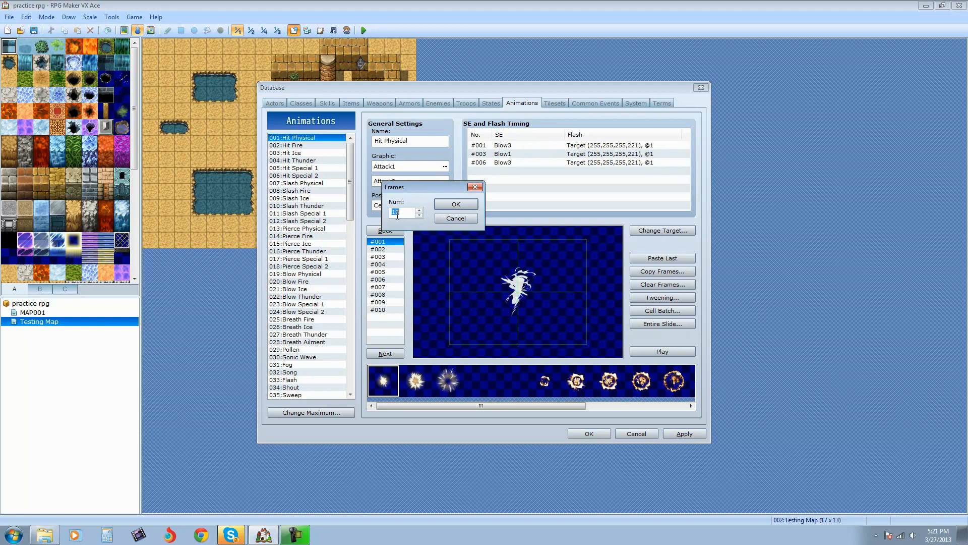
left_click(456, 204)
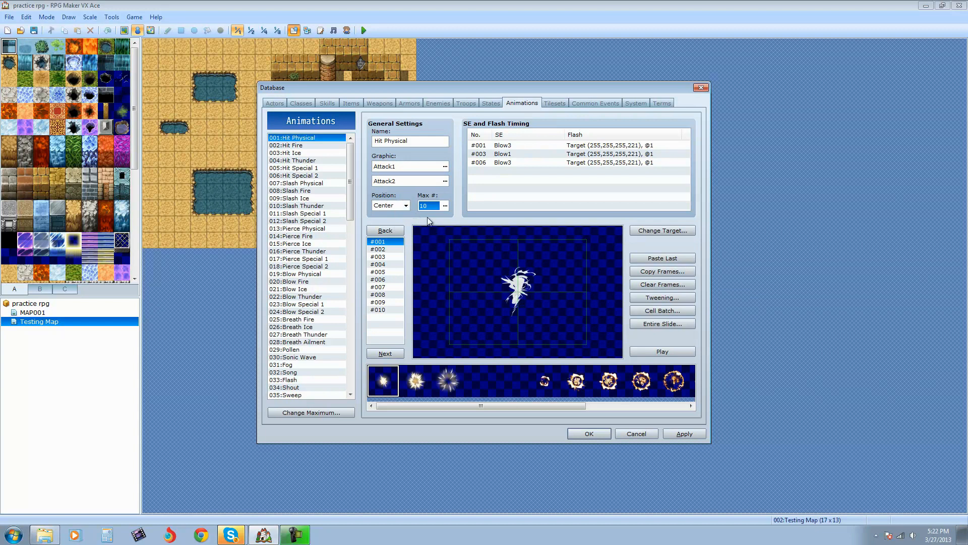
left_click(407, 205)
left_click(386, 229)
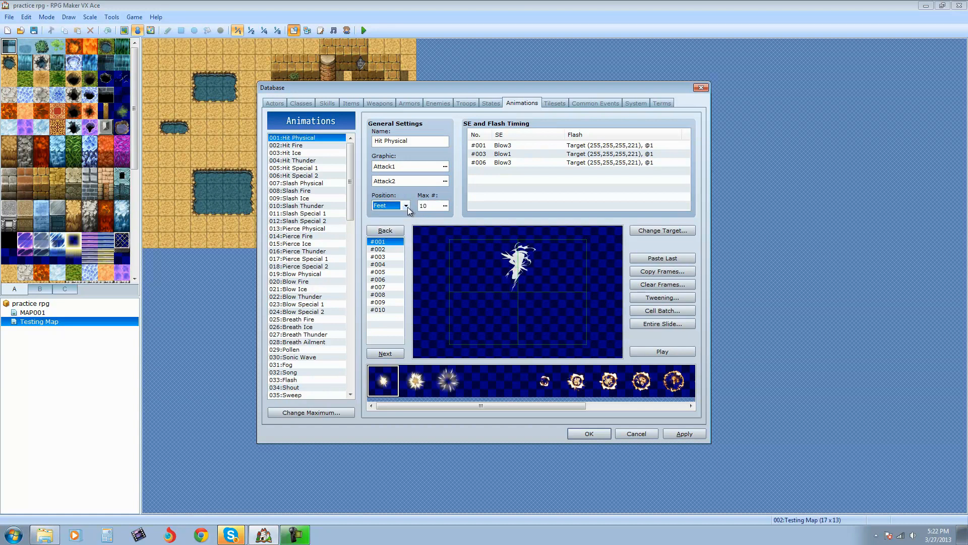
left_click(406, 206)
left_click(389, 242)
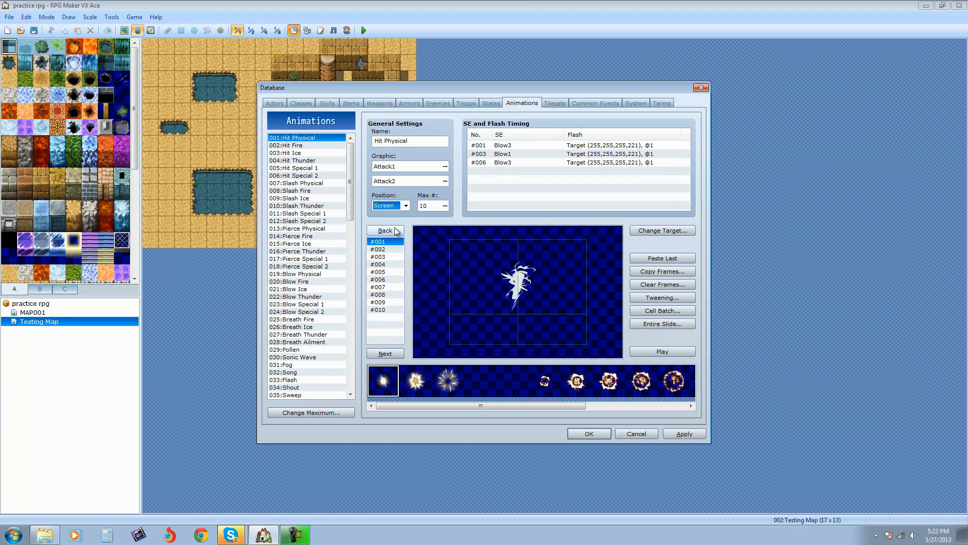
left_click(406, 206)
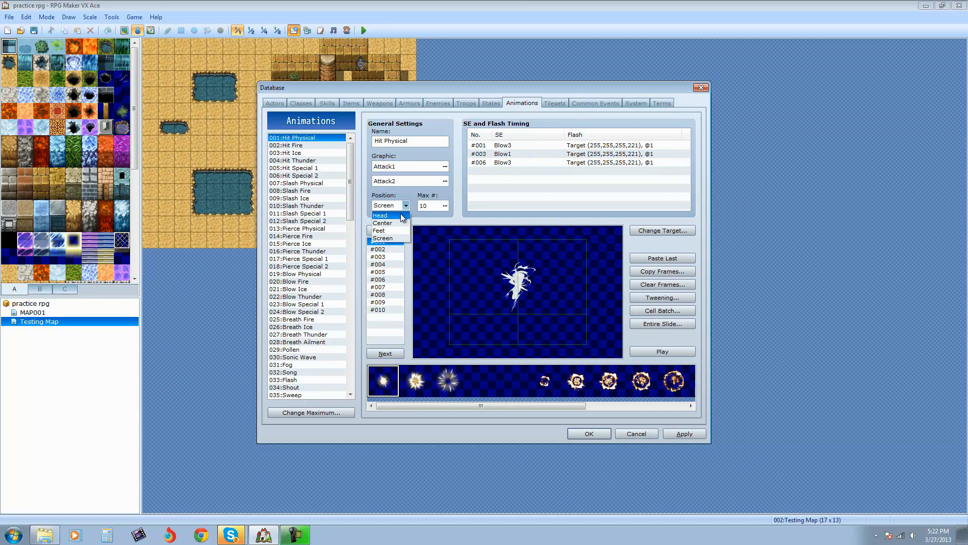
left_click(403, 216)
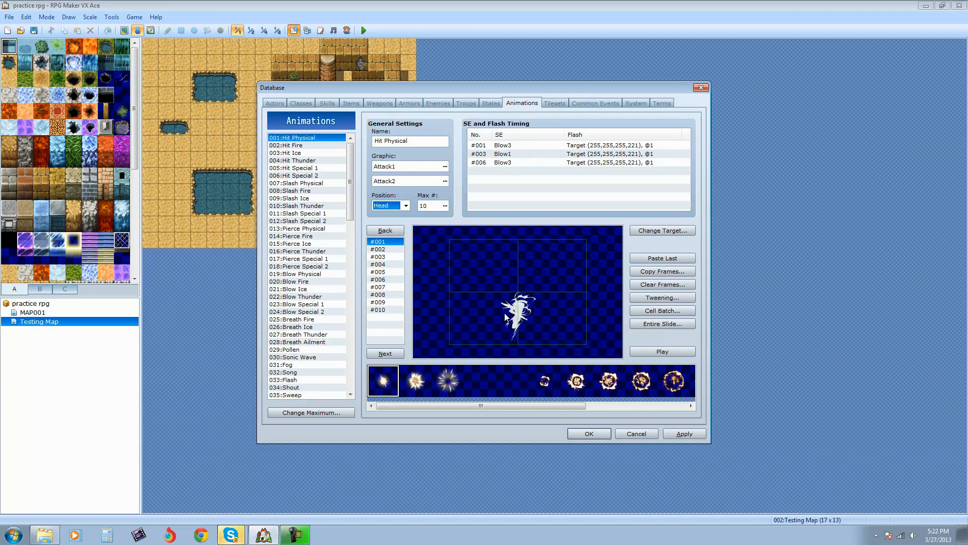
left_click(406, 206)
left_click(400, 223)
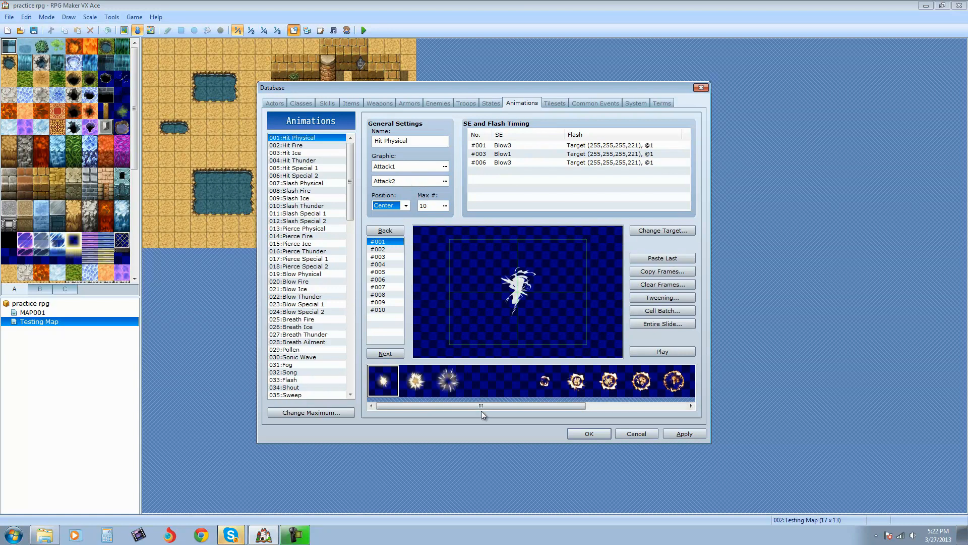
Place the first Attack2 pattern, the smallest ring, over the target in frame #001 at (0, -8)
left_click_drag(481, 409, 524, 408)
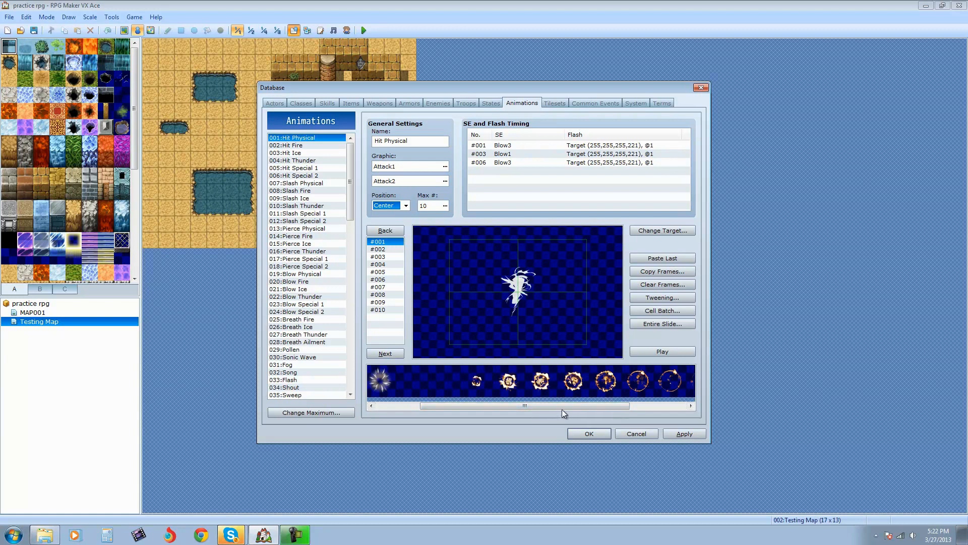
mouse_move(561, 410)
left_mouse_down()
mouse_move(624, 408)
mouse_move(580, 406)
left_mouse_up()
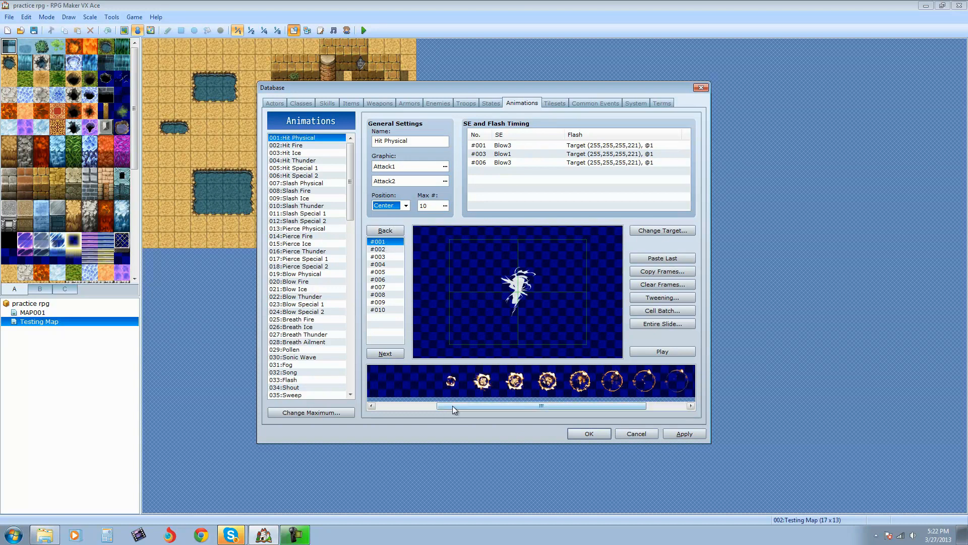
left_click(451, 381)
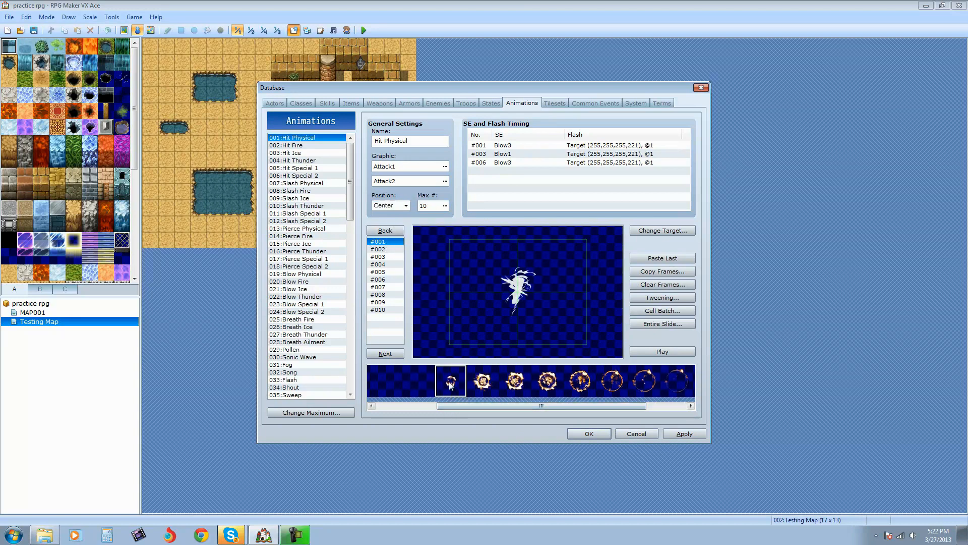
left_click(518, 291)
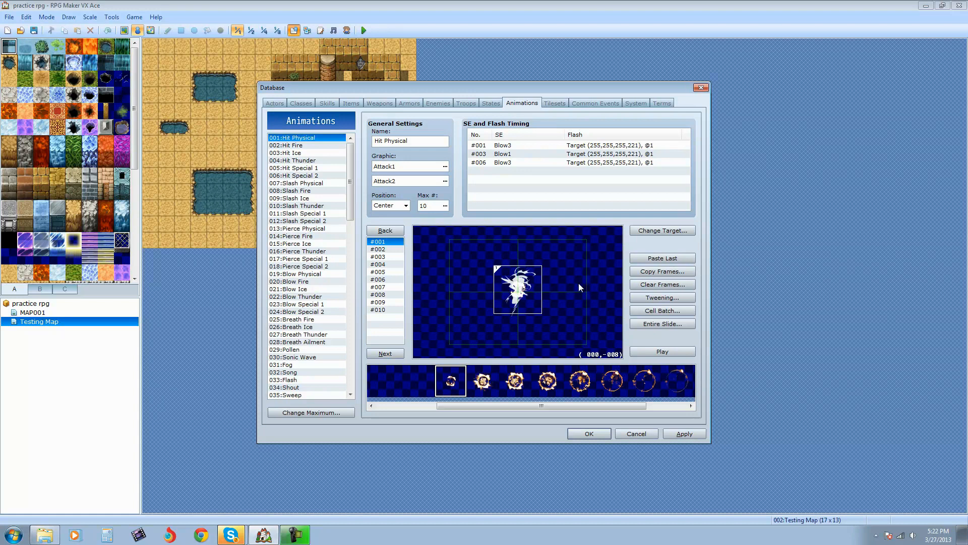
Try placing extra copies of the smallest Attack2 ring around the target in frame #001 and remove them
left_click(564, 279)
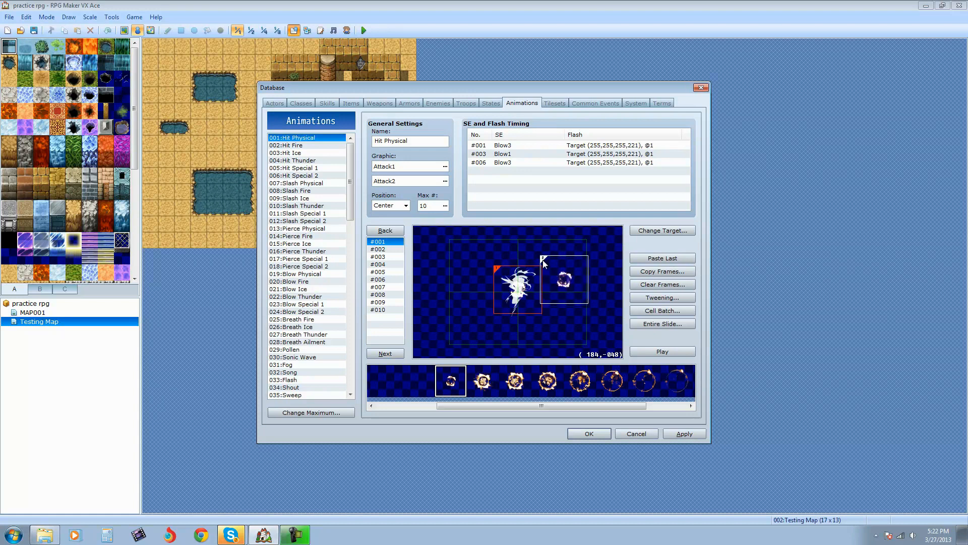
key("Delete")
left_click(474, 291)
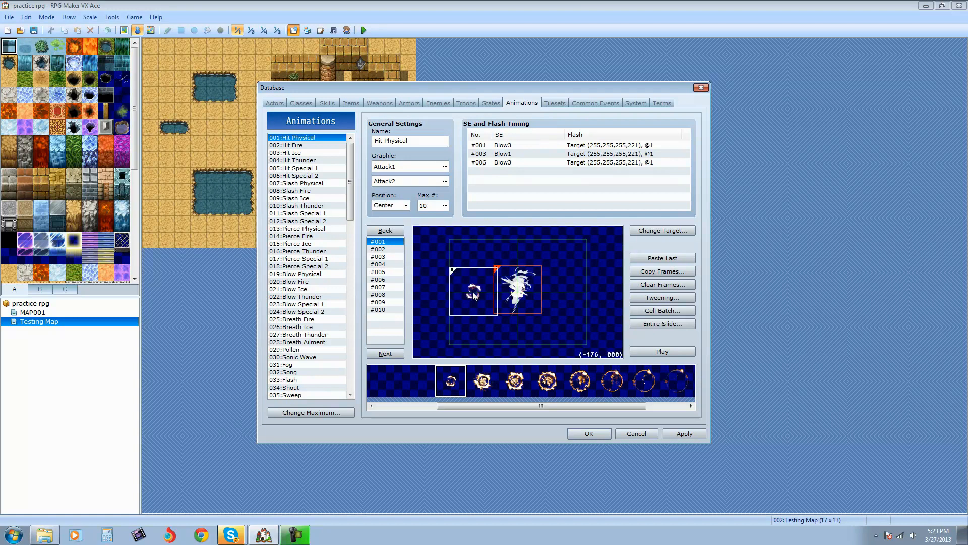
left_click(534, 317)
left_click(573, 279)
left_click(510, 254)
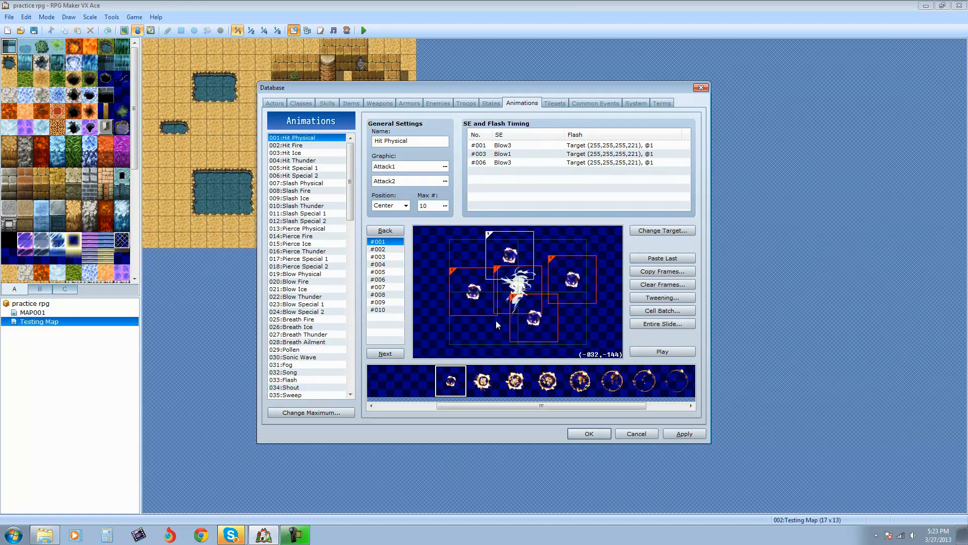
key("ctrl+z")
key("ctrl+z")
key("ctrl+z")
key("ctrl+z")
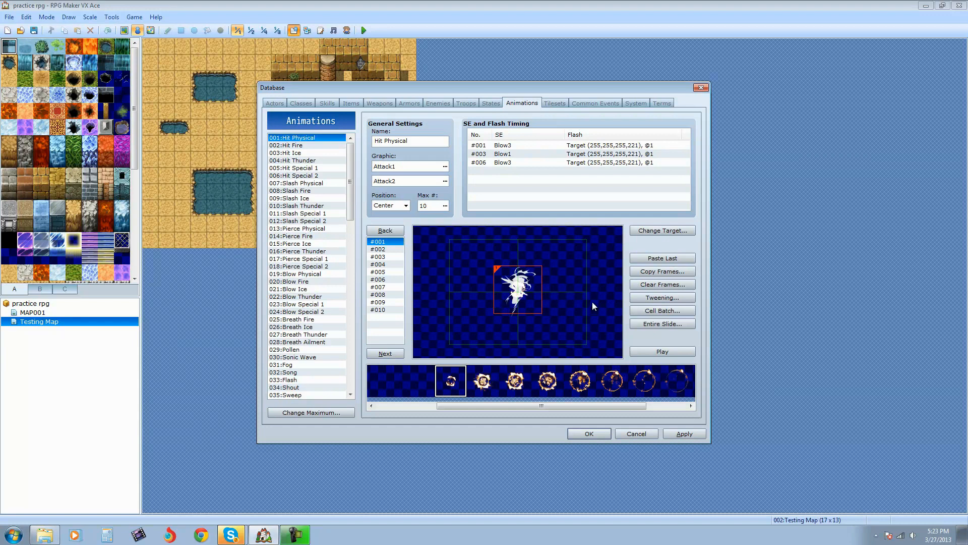
Place the second Attack2 pattern over the target in frame #002 at (0, -8) and compare frames #001 and #002
left_click(391, 249)
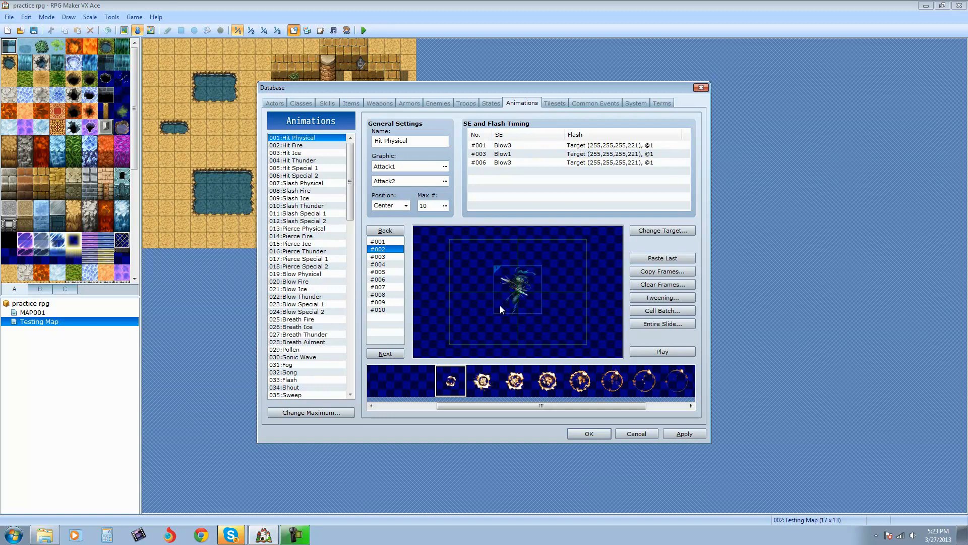
left_click(485, 383)
left_click(515, 294)
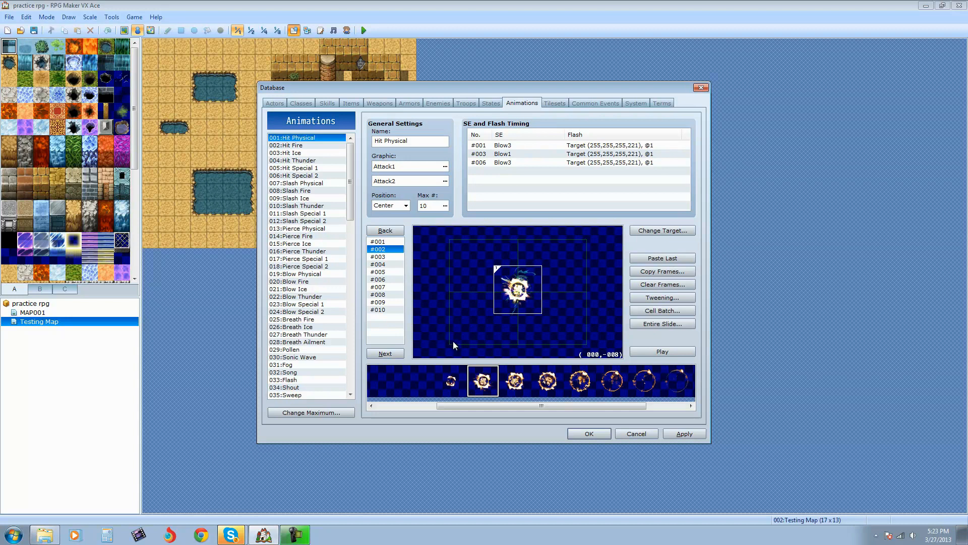
left_click(388, 242)
left_click(388, 248)
left_click(387, 243)
left_click(389, 248)
left_click(389, 242)
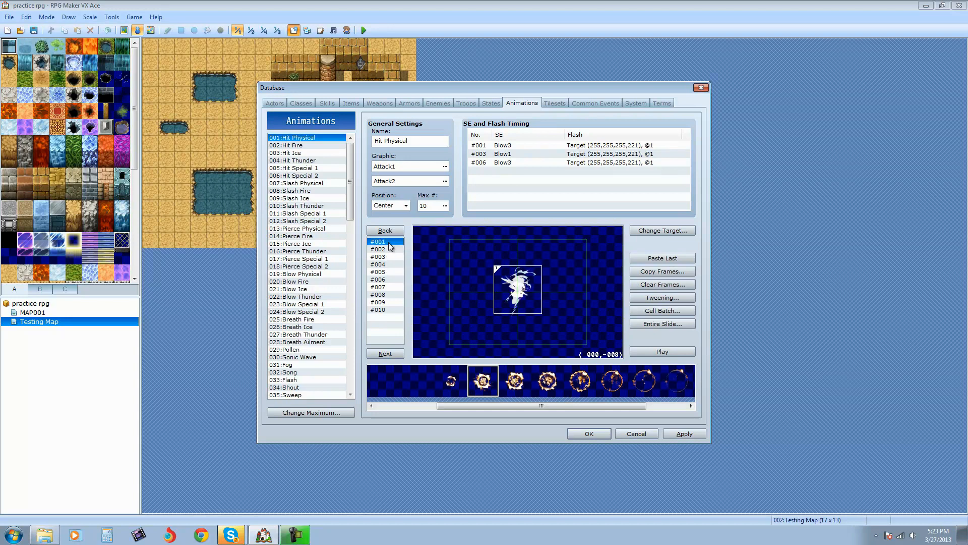
Place the third Attack2 pattern in frame #003 and the fourth in frame #004, both over the target at (0, -8)
left_click(388, 249)
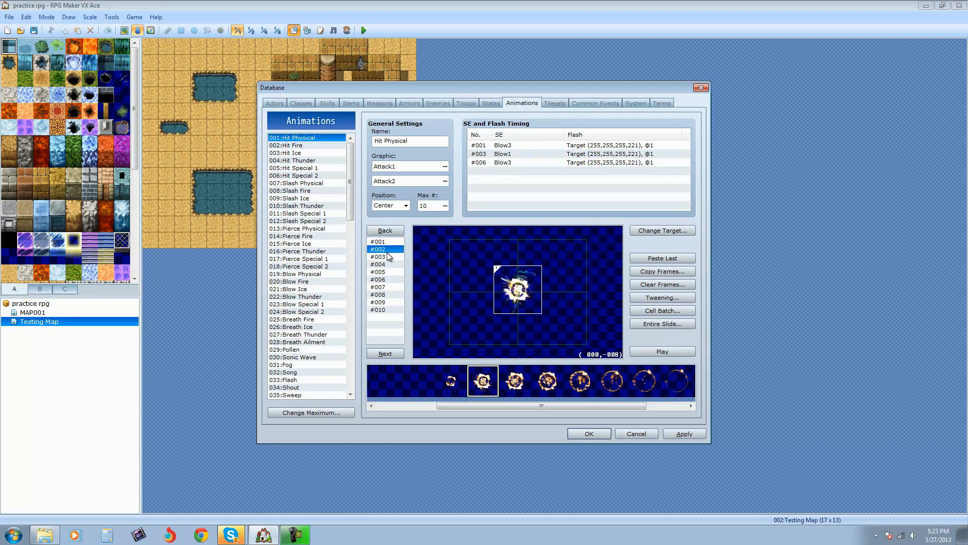
left_click(387, 256)
left_click(522, 382)
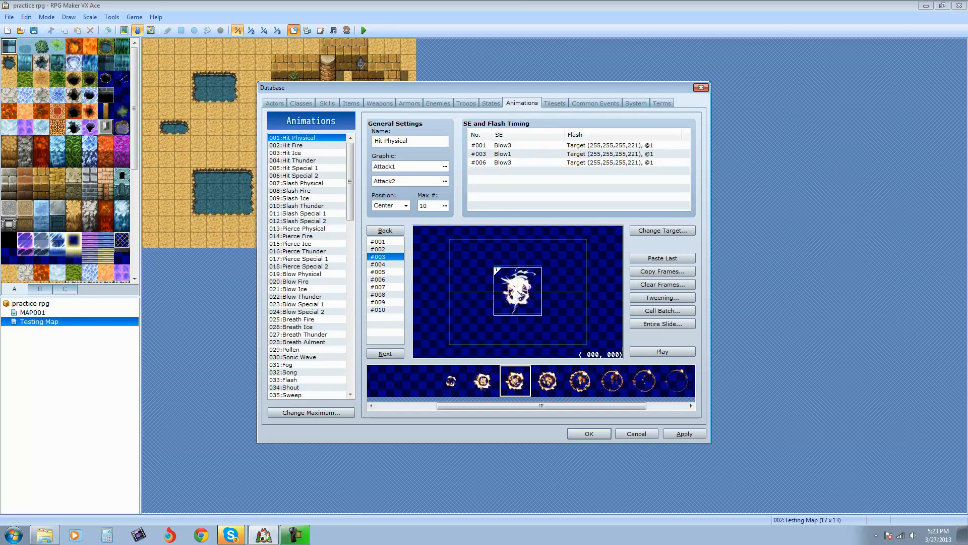
left_click_drag(518, 294, 517, 292)
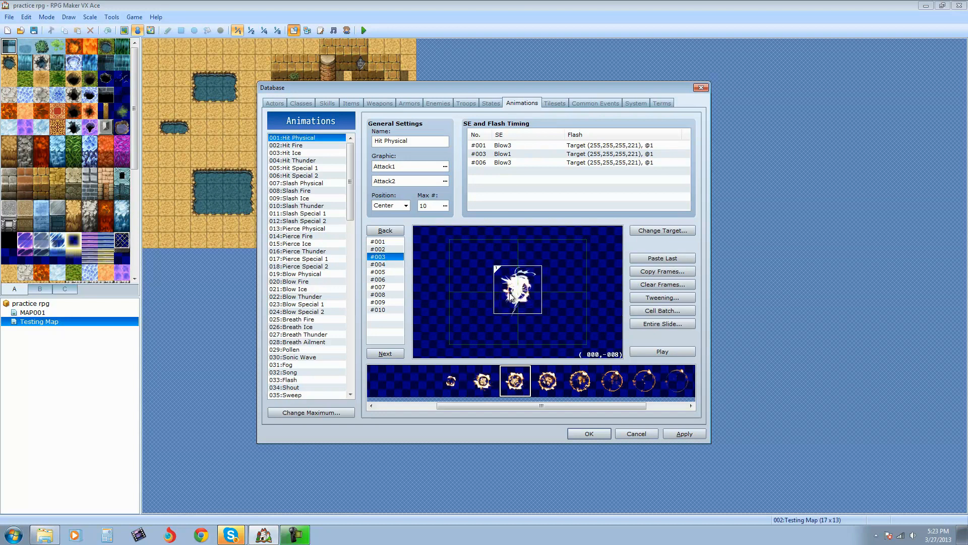
left_click(387, 266)
left_click(550, 385)
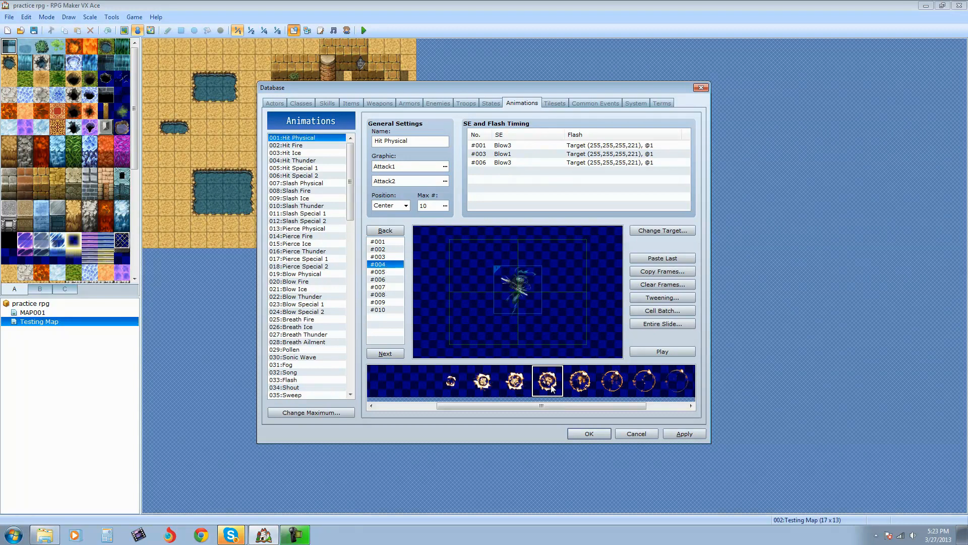
left_click(517, 295)
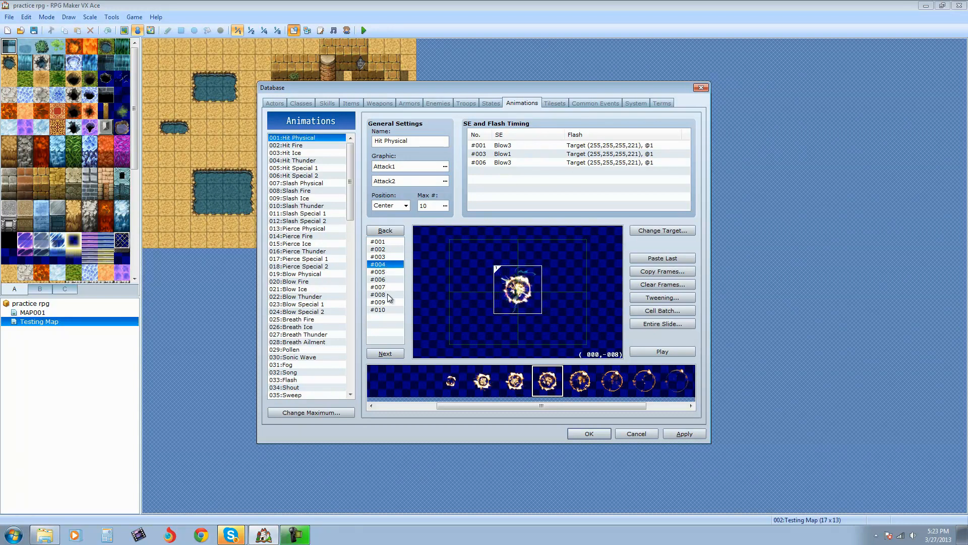
Place the fifth Attack2 pattern in frame #005 and the sixth in frame #006, aligning each over the target
left_click(388, 273)
left_click(580, 381)
left_click(521, 293)
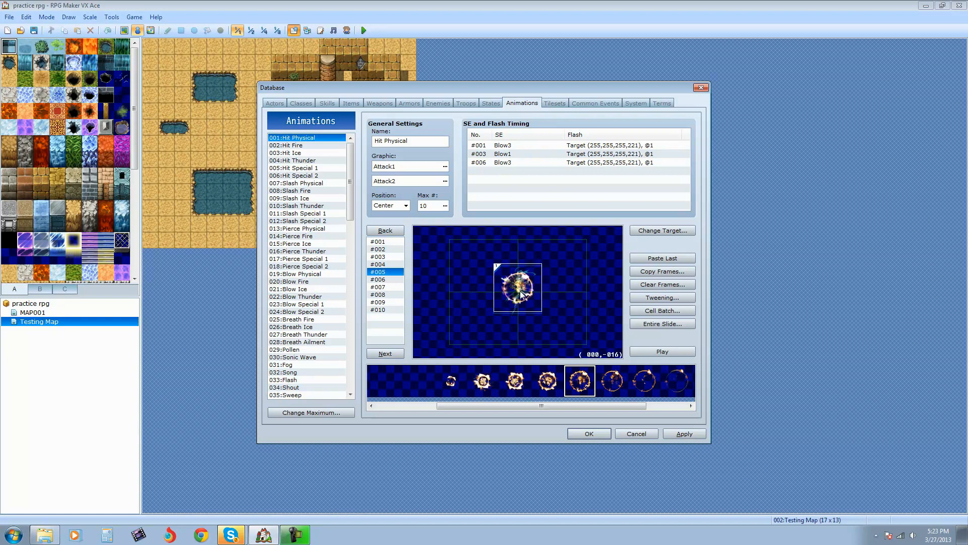
left_click_drag(521, 293, 520, 301)
left_click(391, 279)
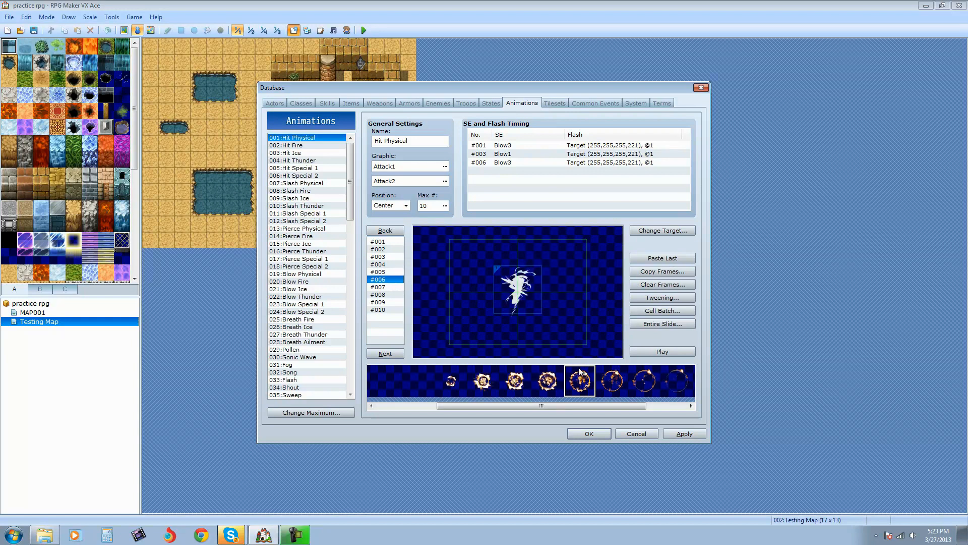
left_click(611, 381)
left_click(522, 313)
left_click_drag(522, 316, 520, 300)
Place the seventh Attack2 pattern in frame #007 and the eighth in frame #008, both over the target at (0, -8)
left_click(388, 286)
left_click(643, 387)
left_click(509, 304)
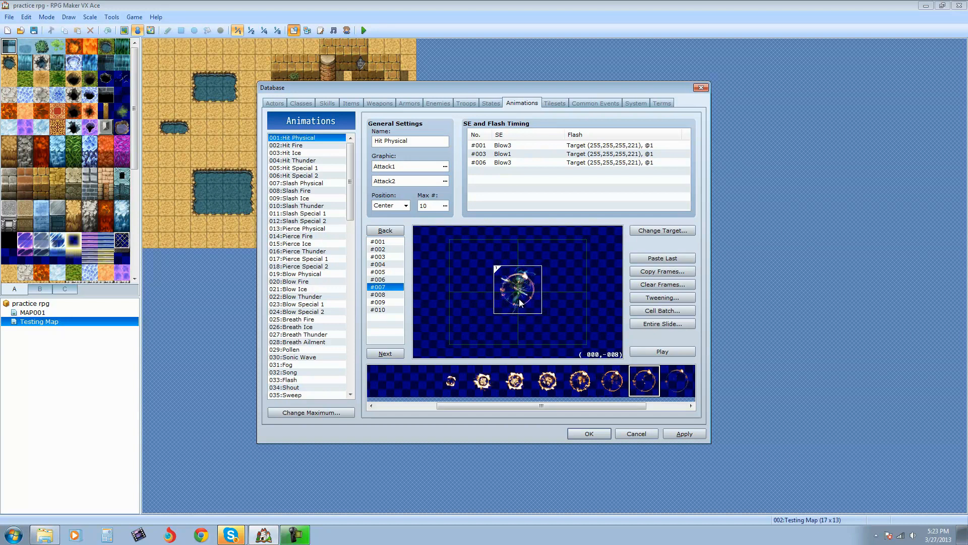
left_click(381, 296)
left_click(677, 380)
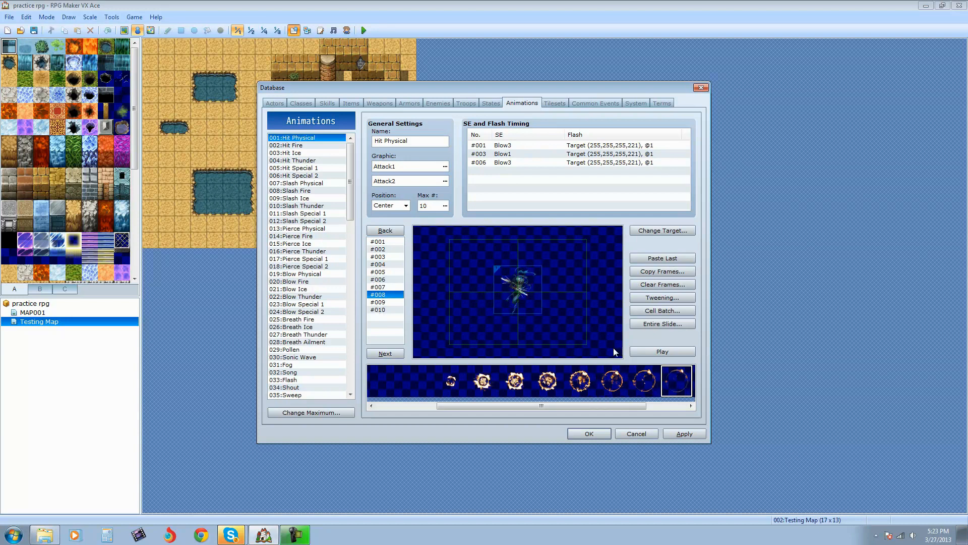
left_click_drag(520, 317, 515, 304)
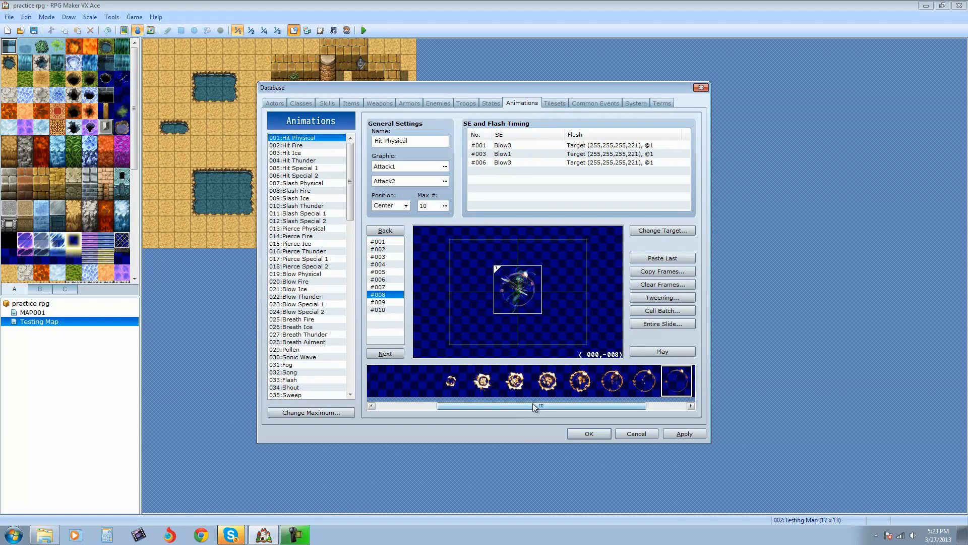
Place the blank pattern following the last Attack2 ring over the target in frame #009 at (8, -8)
left_click_drag(533, 403, 570, 404)
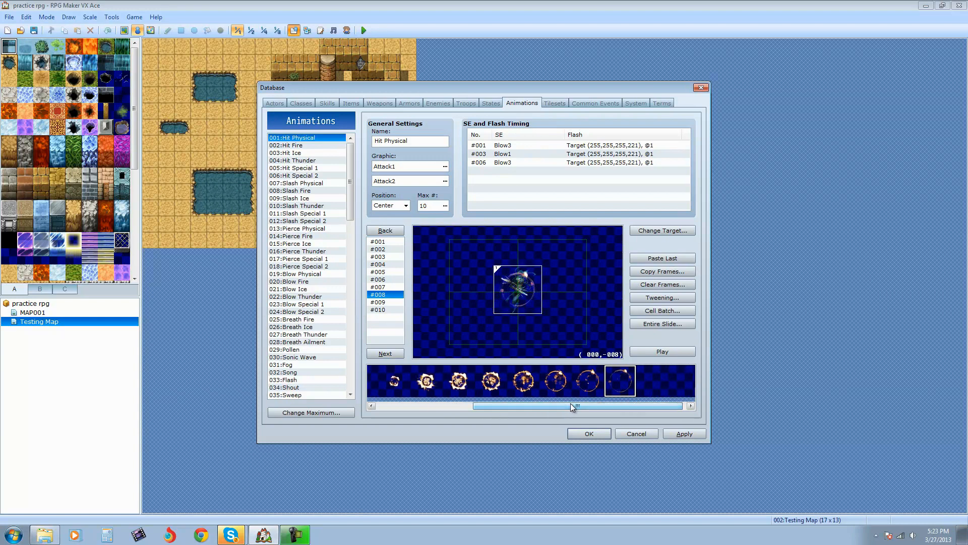
left_click(388, 302)
left_click(658, 390)
left_click(517, 292)
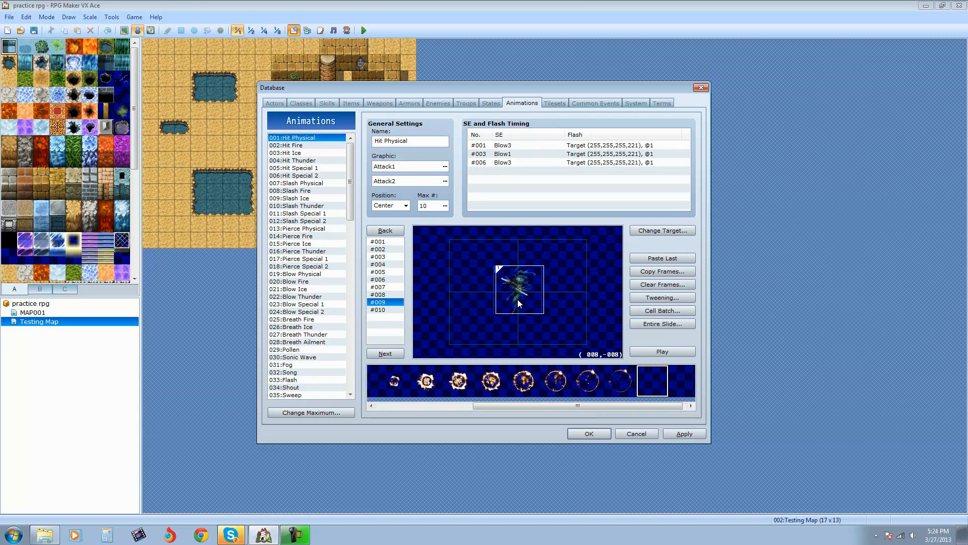
Check frame #010, return to frame #001 and play the Hit Physical animation several times
left_click(383, 311)
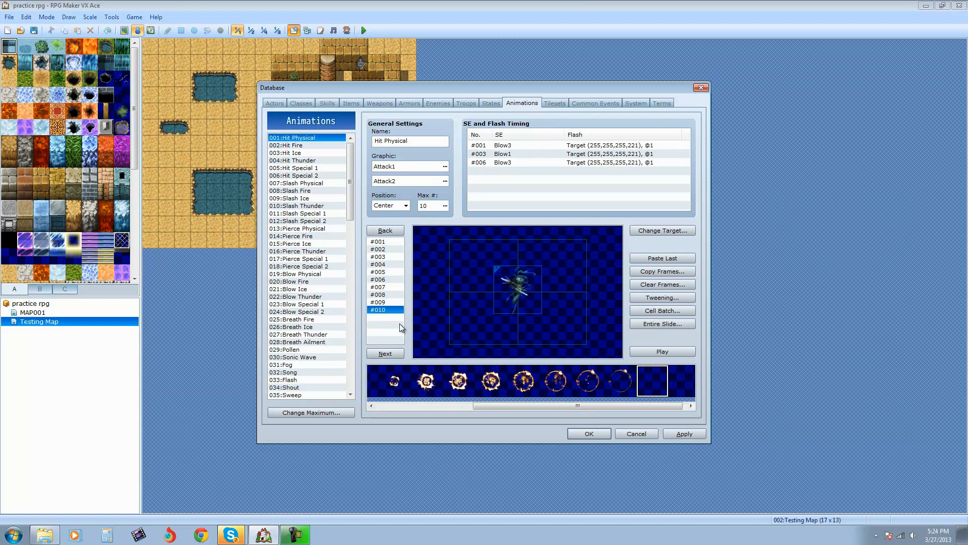
left_click(387, 241)
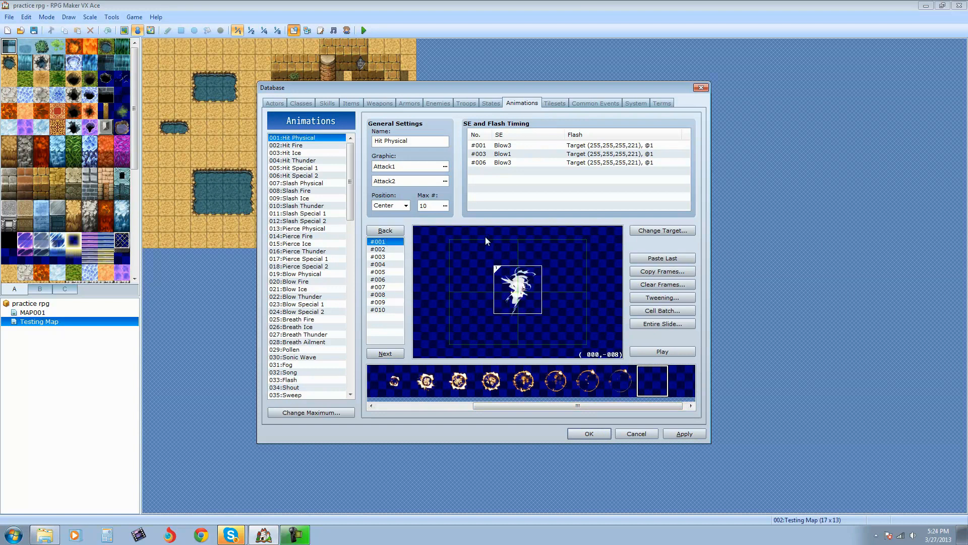
left_click(667, 350)
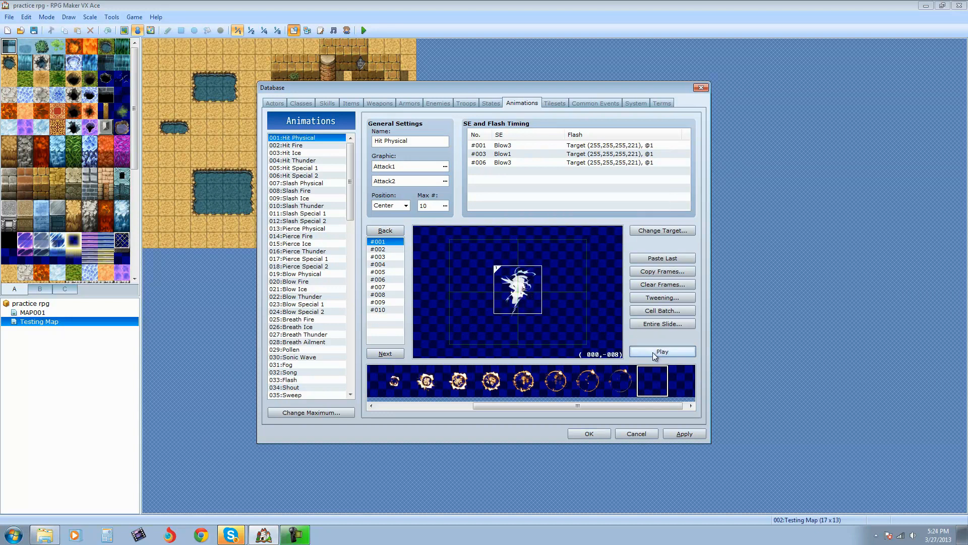
left_click(655, 351)
left_click(661, 347)
left_click(661, 355)
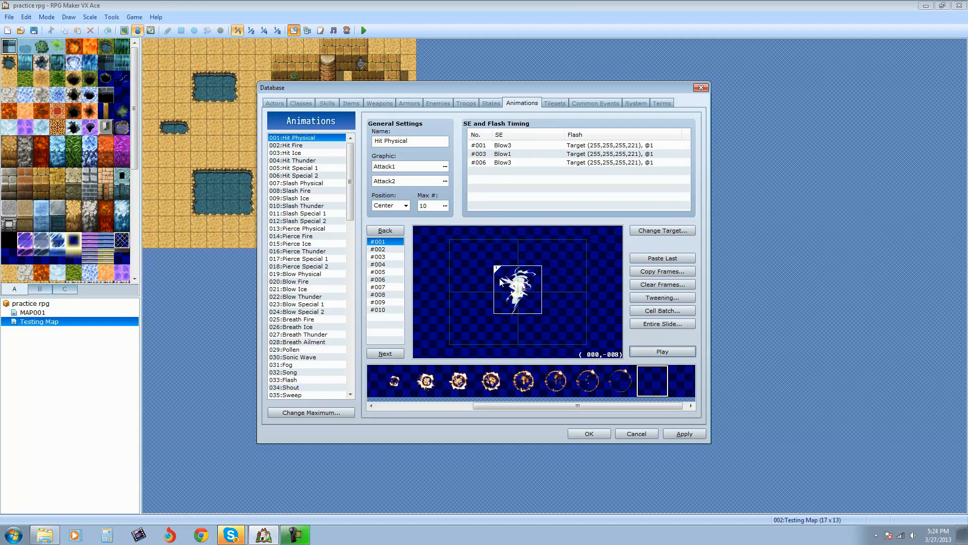
left_click(652, 352)
left_click(658, 352)
left_click(668, 352)
left_click(669, 352)
left_click(515, 145)
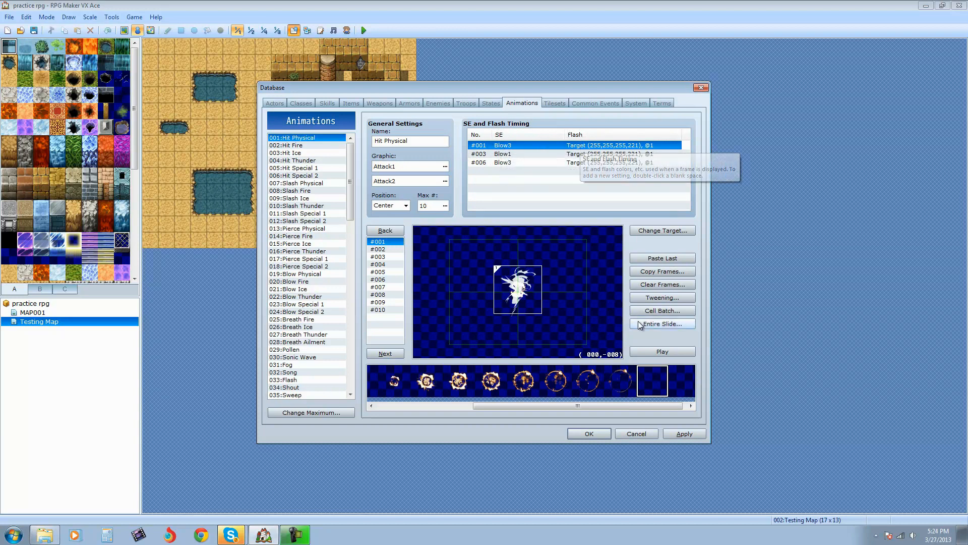
left_click(654, 352)
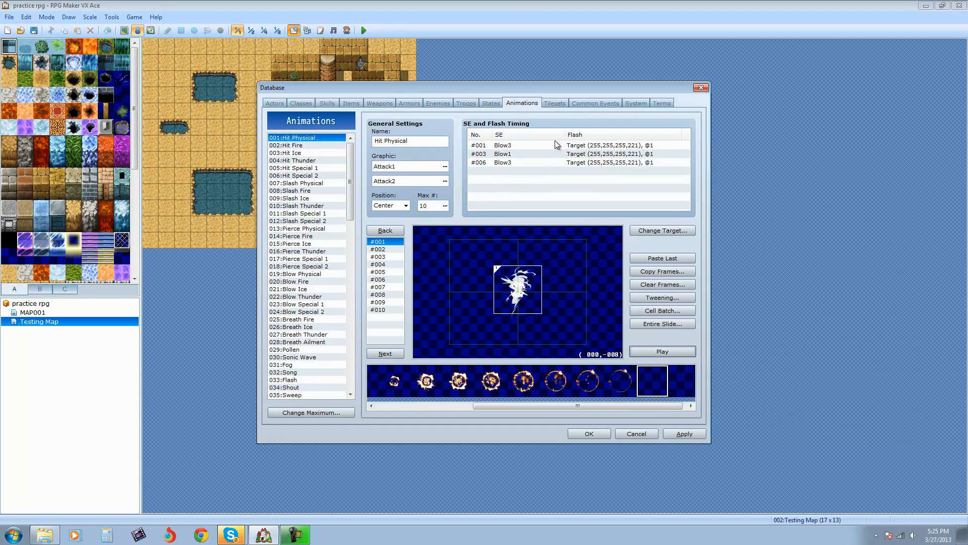
Examine the sound effect, flash color, strength and duration settings of frame #001's SE and Flash Timing entry
double_click(510, 145)
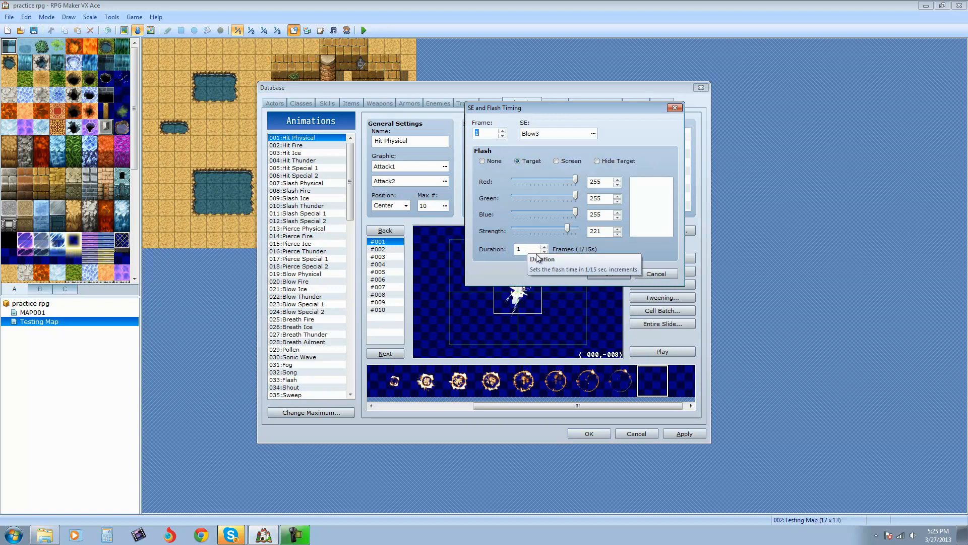
left_click_drag(501, 107, 698, 132)
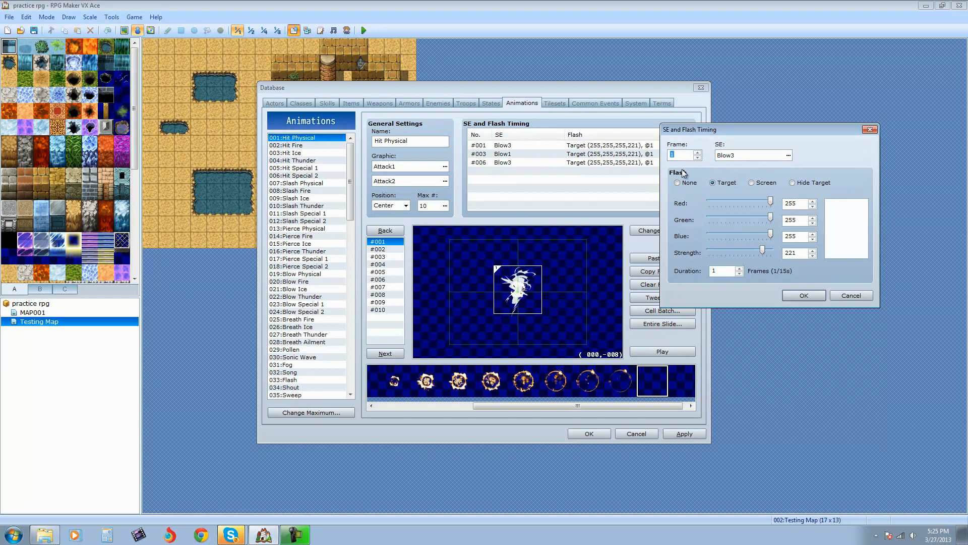
mouse_move(676, 174)
left_click_drag(770, 201, 763, 237)
left_click(804, 296)
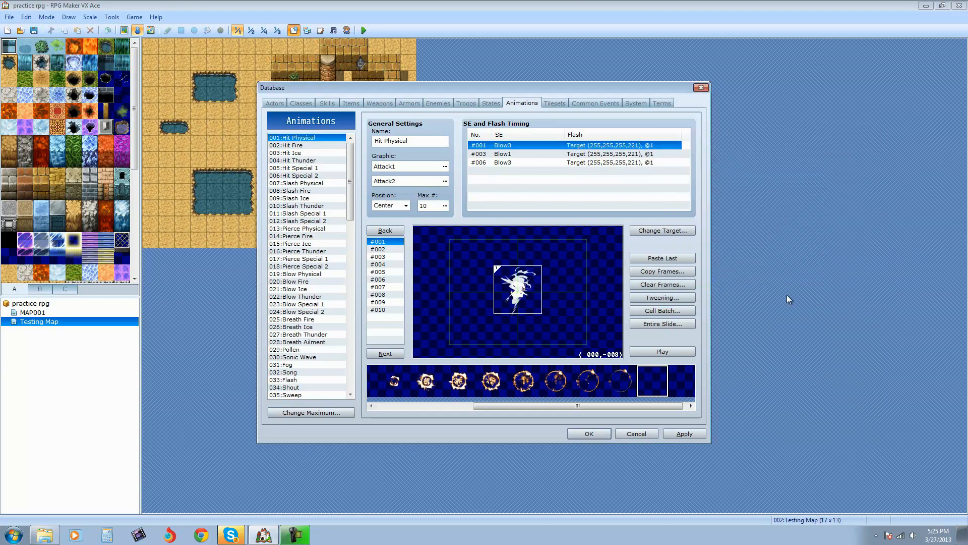
Look over the SE and Flash Timing entries for frames #003 and #006 and replay the animation
left_click(521, 153)
left_click(518, 162)
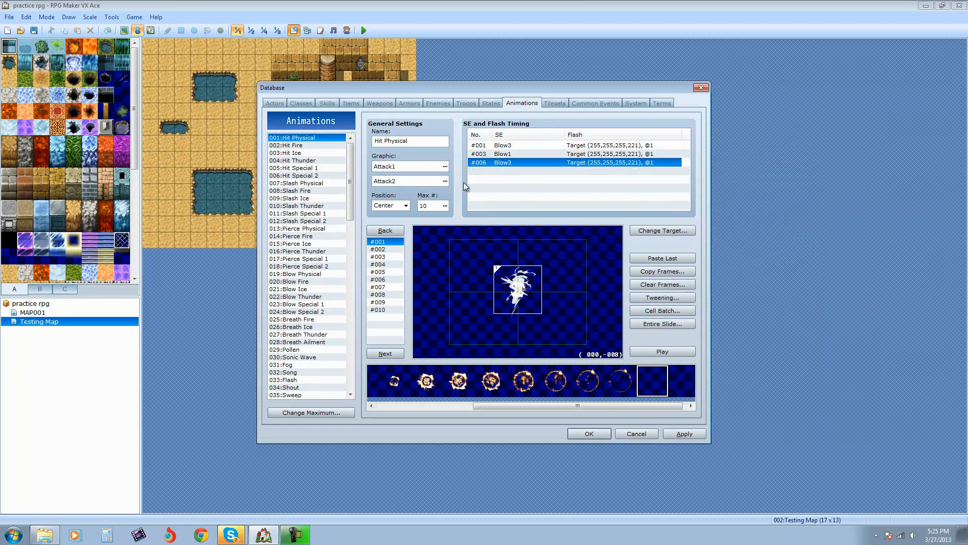
left_click(676, 354)
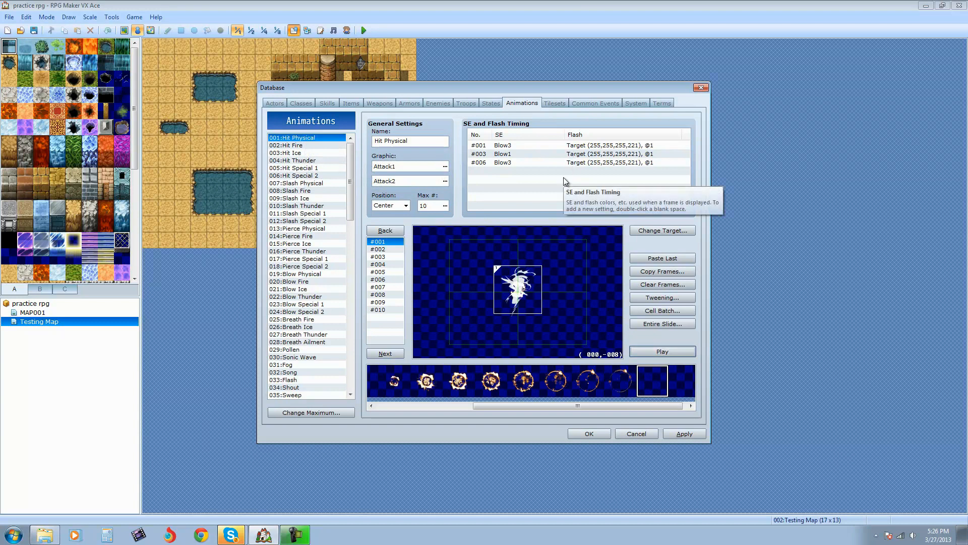
Review the None, Target, Screen and Hide Target flash options of frame #001's timing entry
right_click(583, 146)
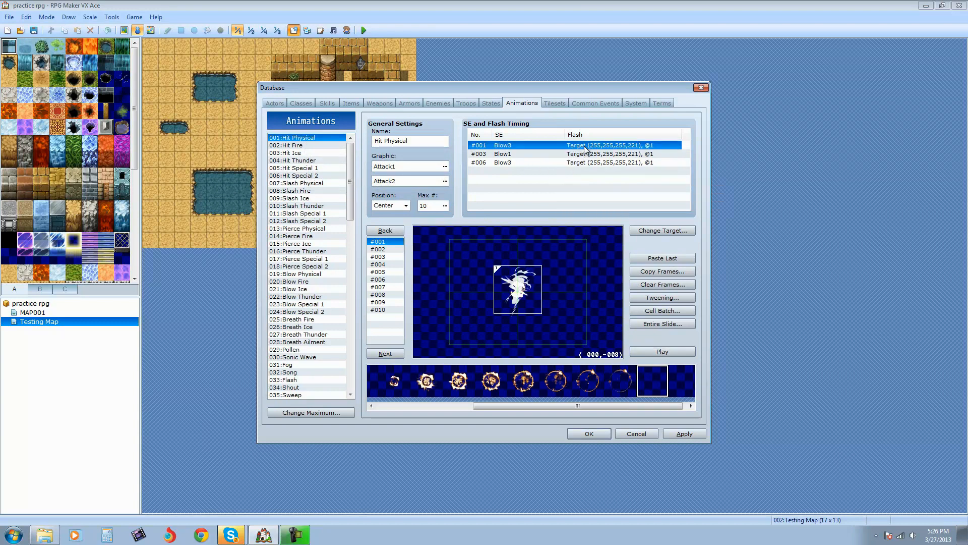
left_click(611, 153)
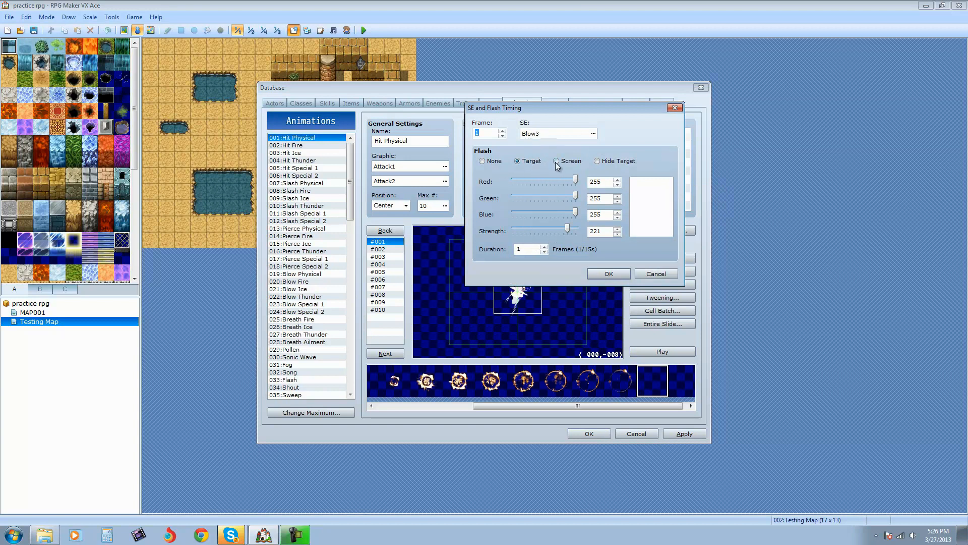
left_click(595, 275)
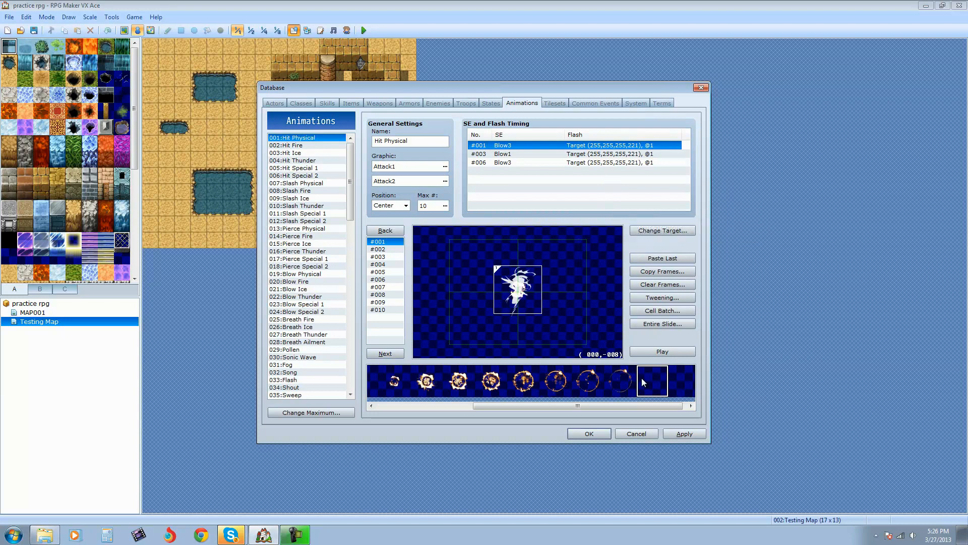
Change the preview target's battler graphic to Asura and play the animation on it
left_click(664, 230)
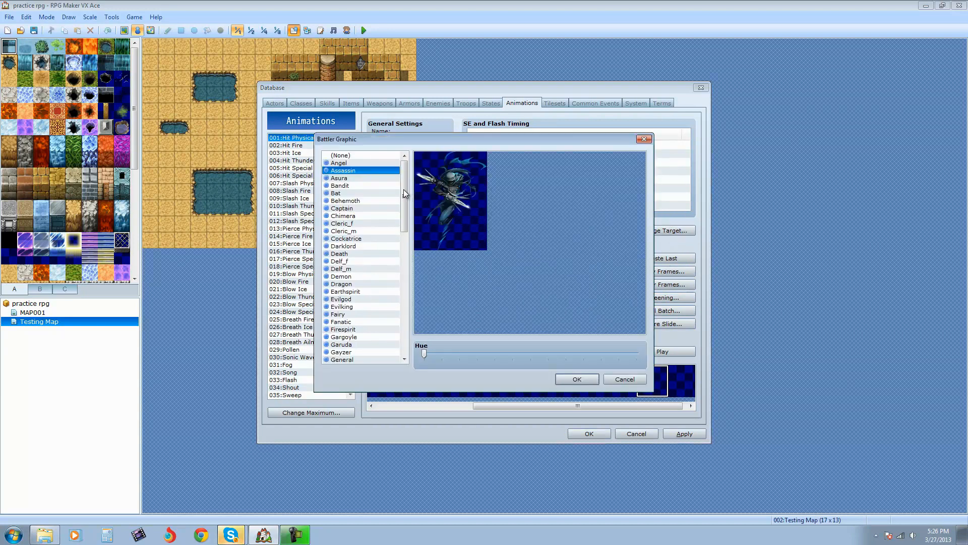
left_click(338, 179)
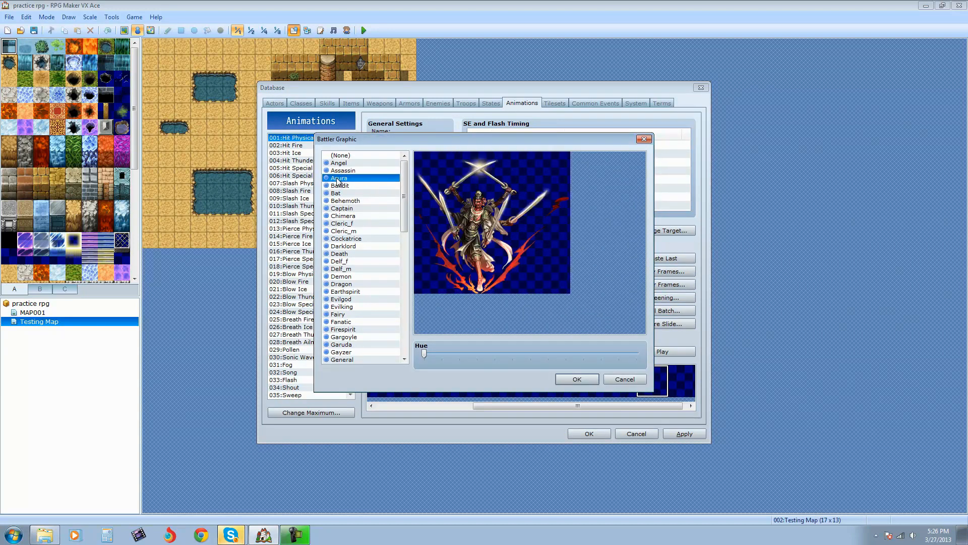
left_click(353, 193)
left_click(351, 186)
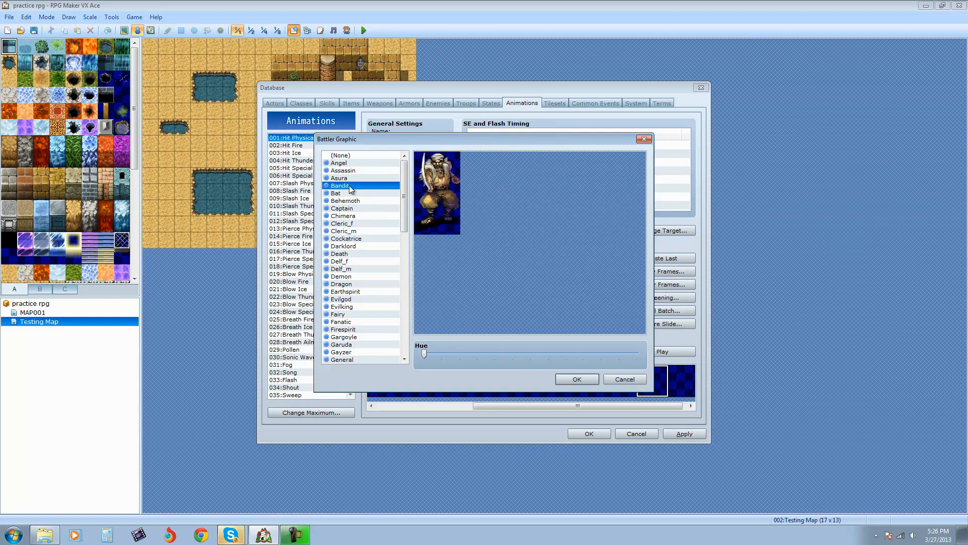
left_click(357, 177)
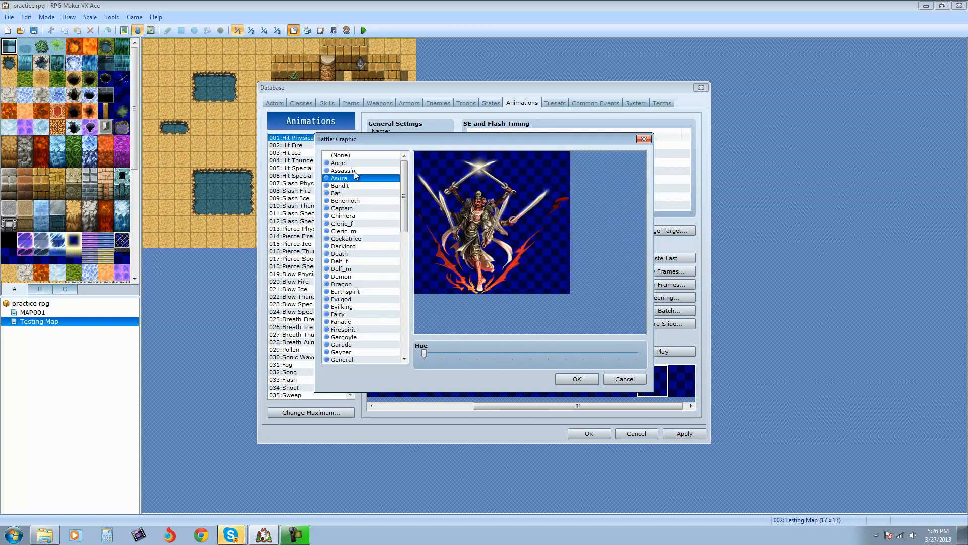
left_click(577, 379)
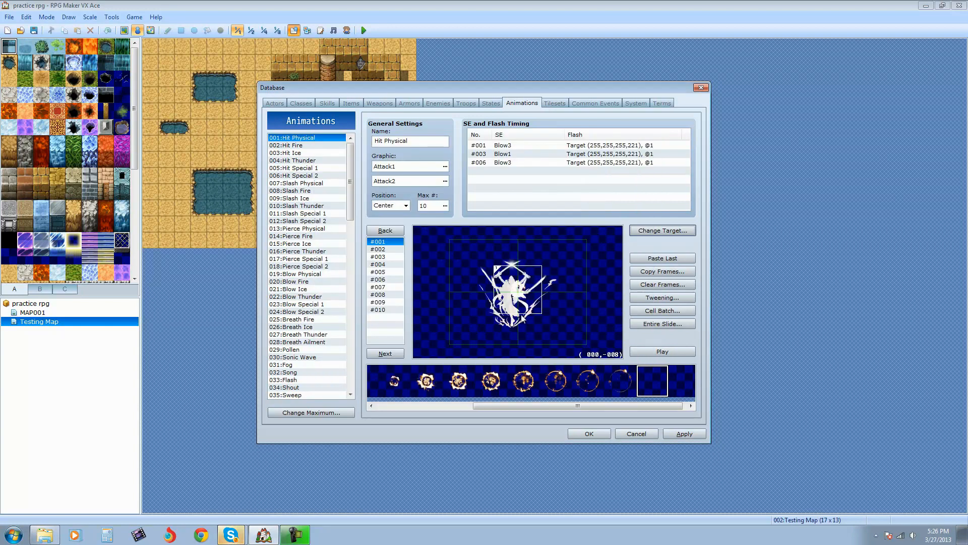
left_click(669, 353)
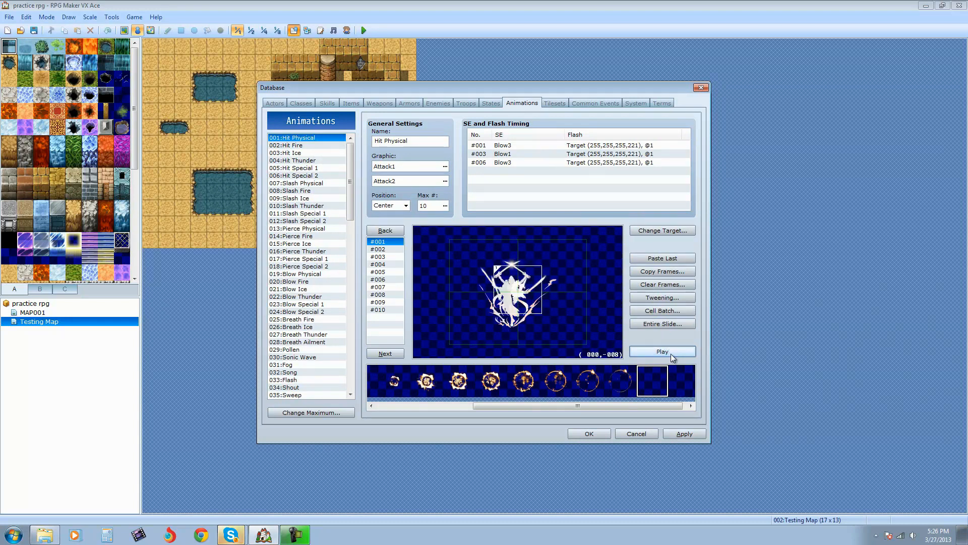
Try placing an extra blank cell at (8, 80) in frame #001 and delete it
left_click(511, 328)
left_click_drag(511, 328, 519, 313)
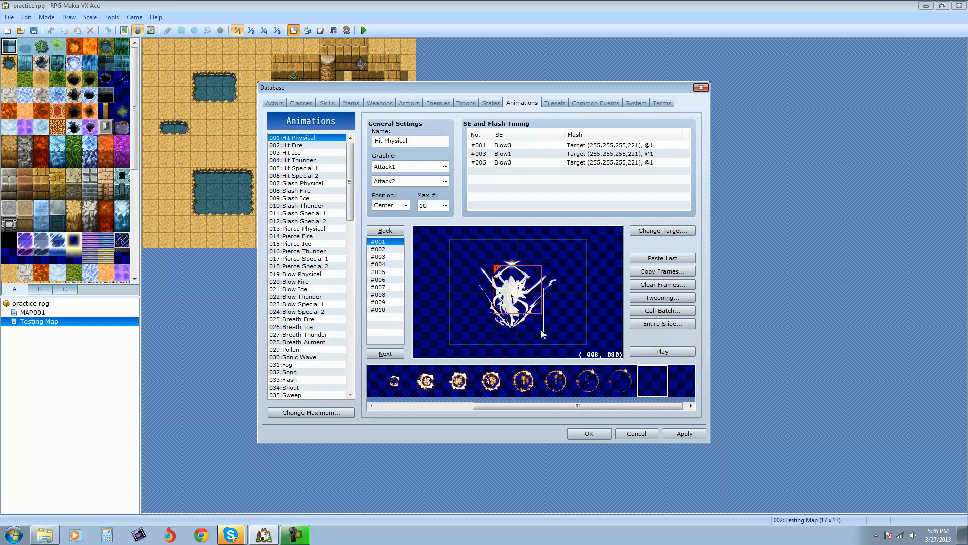
key("Delete")
Replay the Hit Physical animation twice on the Asura target
left_click(650, 351)
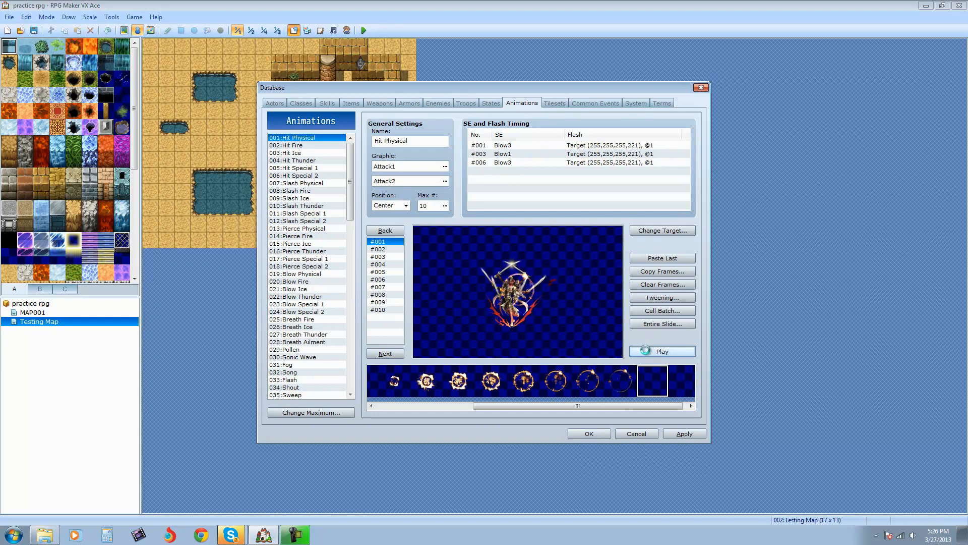
left_click(670, 351)
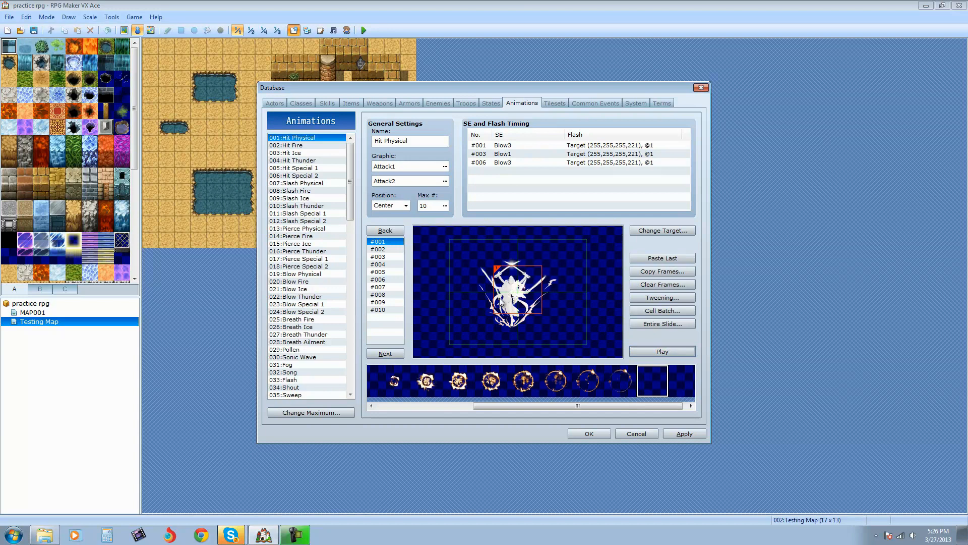
Play the animation and slide all cells in frames 1 to 10 by -10 on X using Entire Slide
left_click(668, 353)
left_click(670, 325)
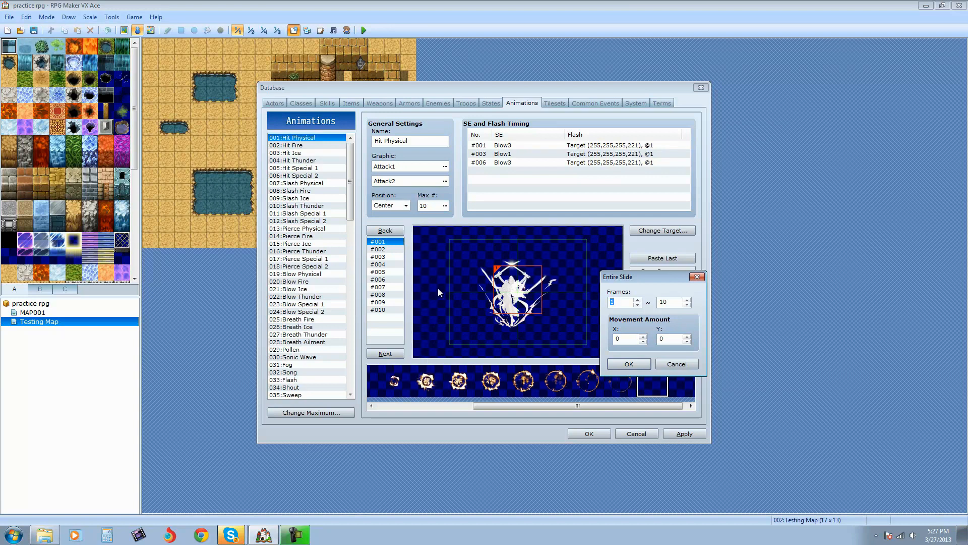
left_click(620, 339)
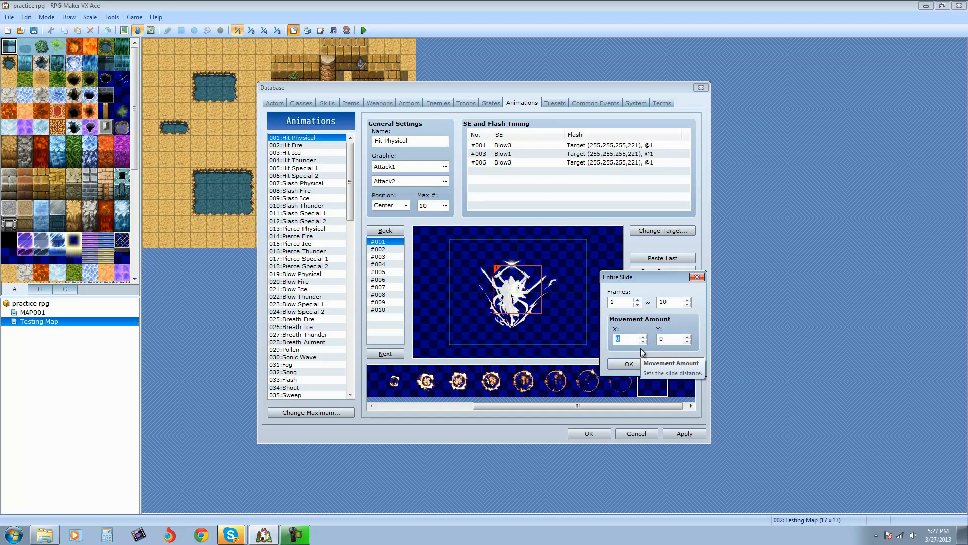
type("-1")
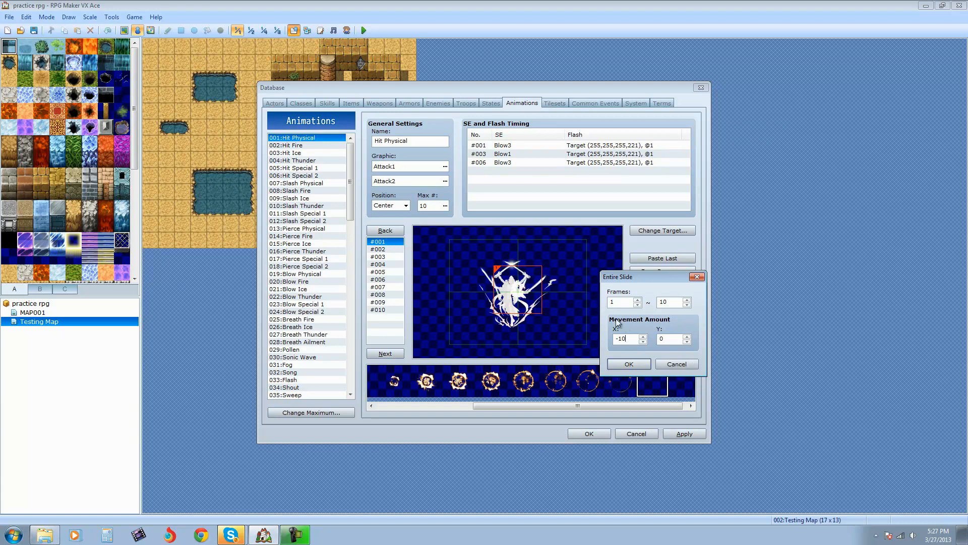
left_click(625, 363)
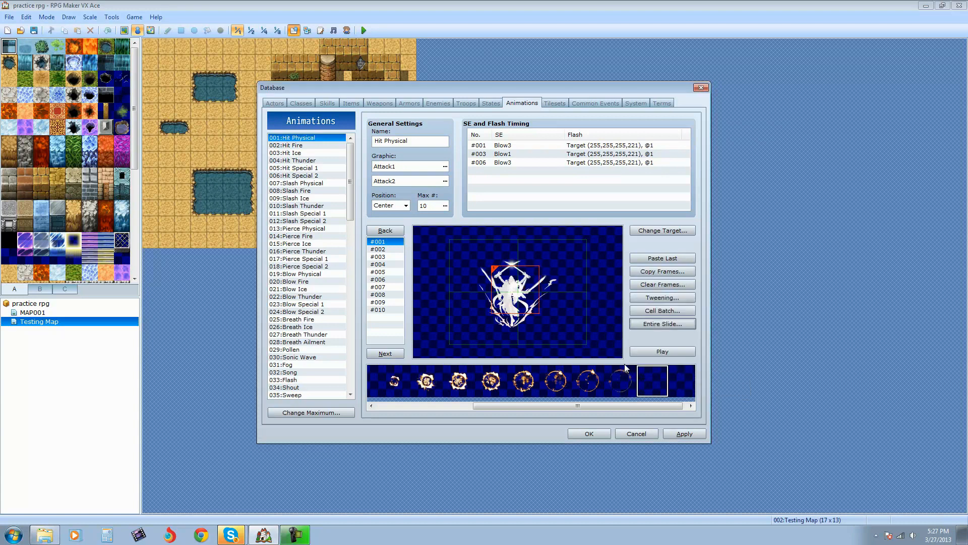
Shift the cells of frames 1 to 10 by another -10 on X and play the animation
left_click(667, 325)
left_click(632, 338)
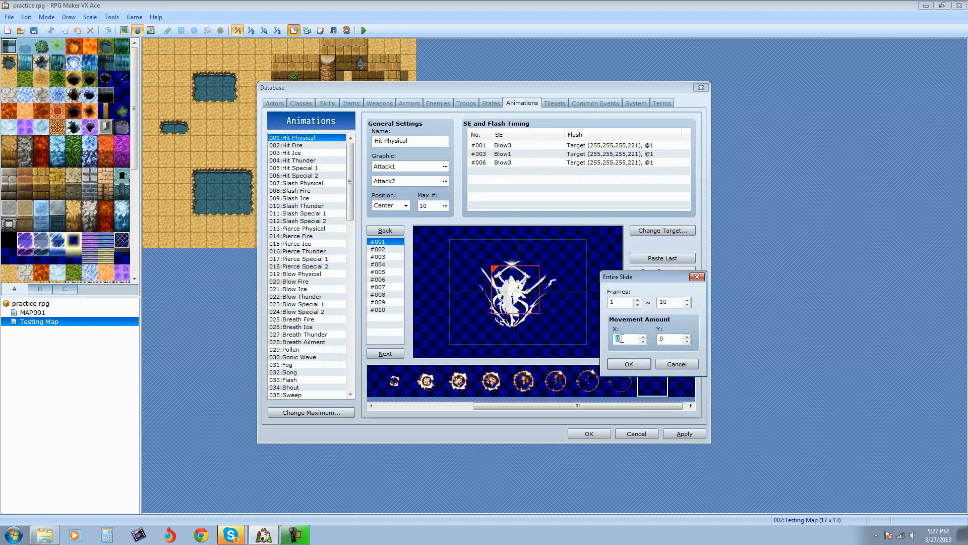
type("-10")
left_click(635, 365)
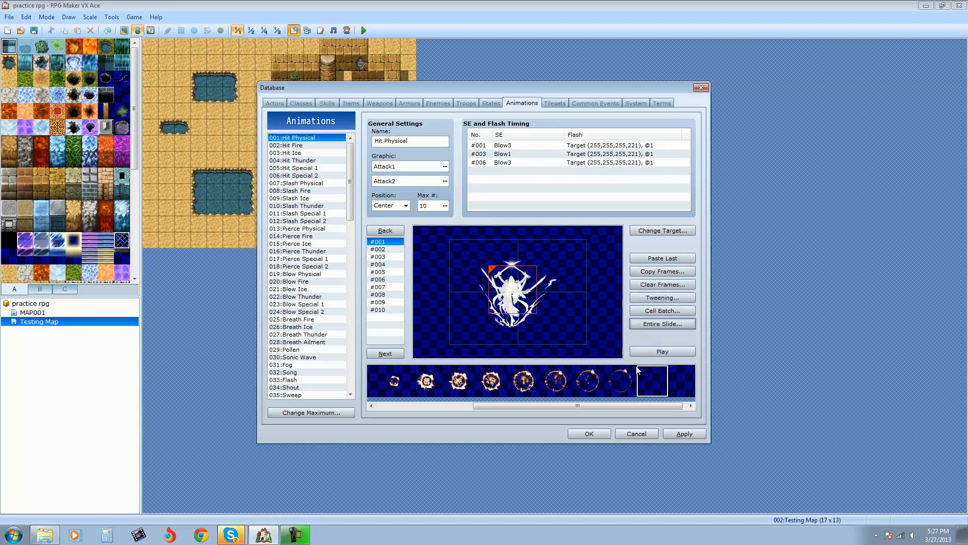
left_click(675, 350)
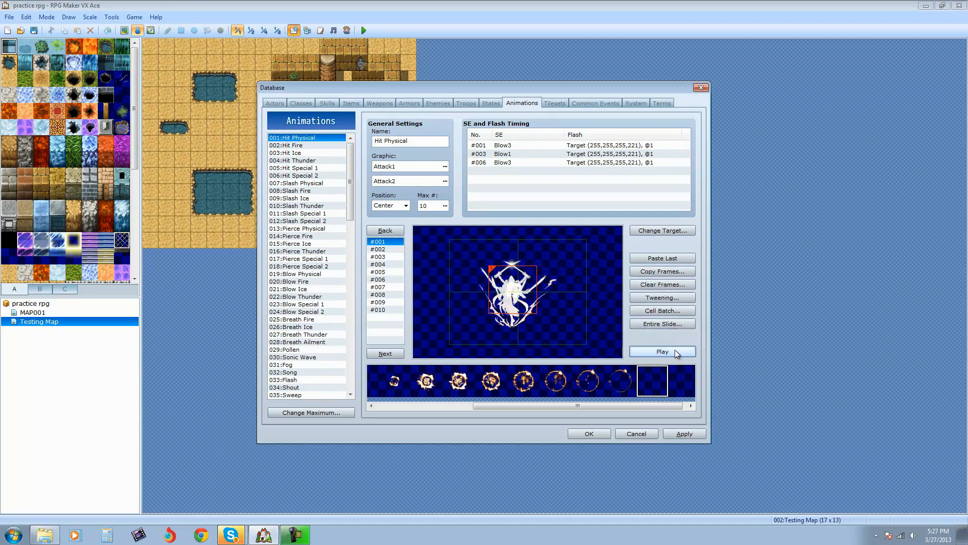
Slide the cells of frames 1 to 10 by a further -5 on X and preview the animation
left_click(675, 326)
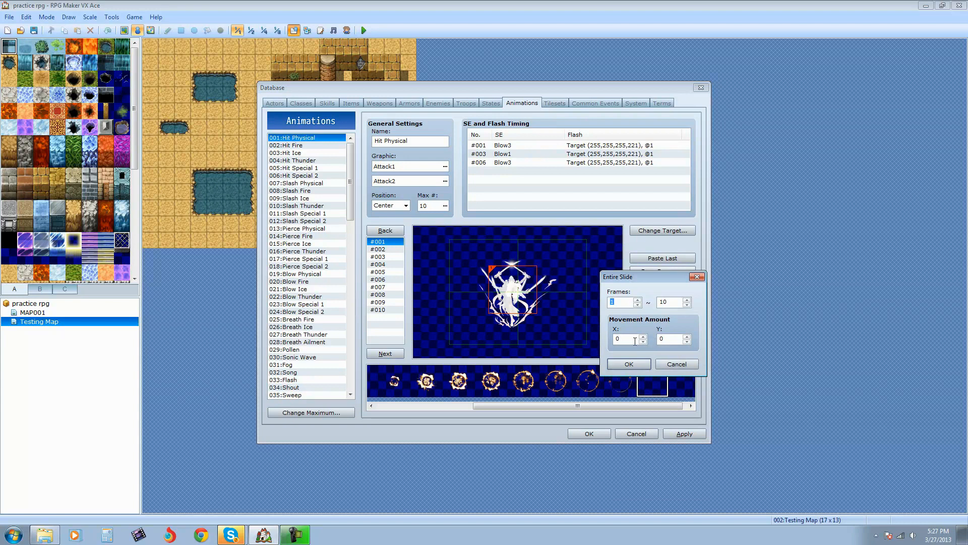
double_click(634, 339)
type("-5")
left_click(629, 364)
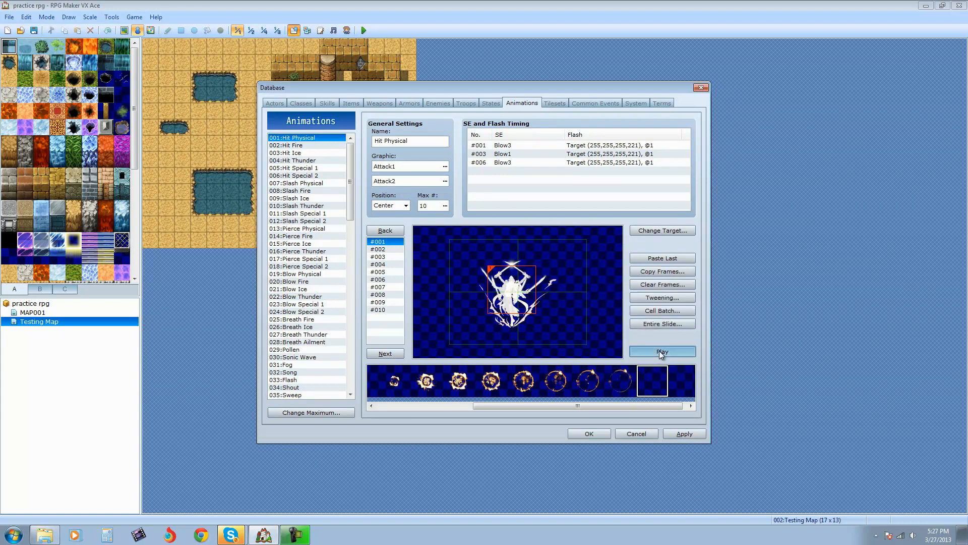
left_click(660, 351)
Review the Entire Slide and Cell Batch settings without applying any change
left_click(662, 326)
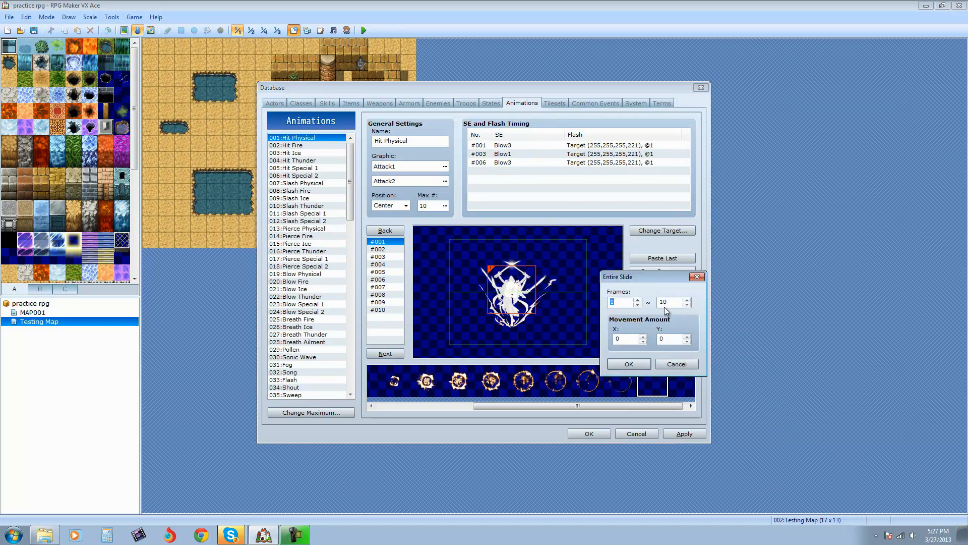
left_click(677, 363)
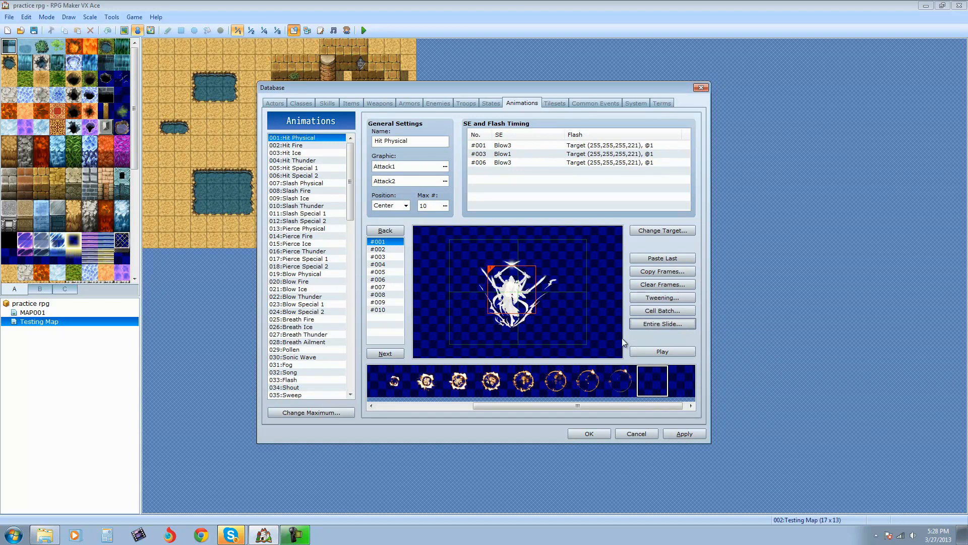
left_click(668, 311)
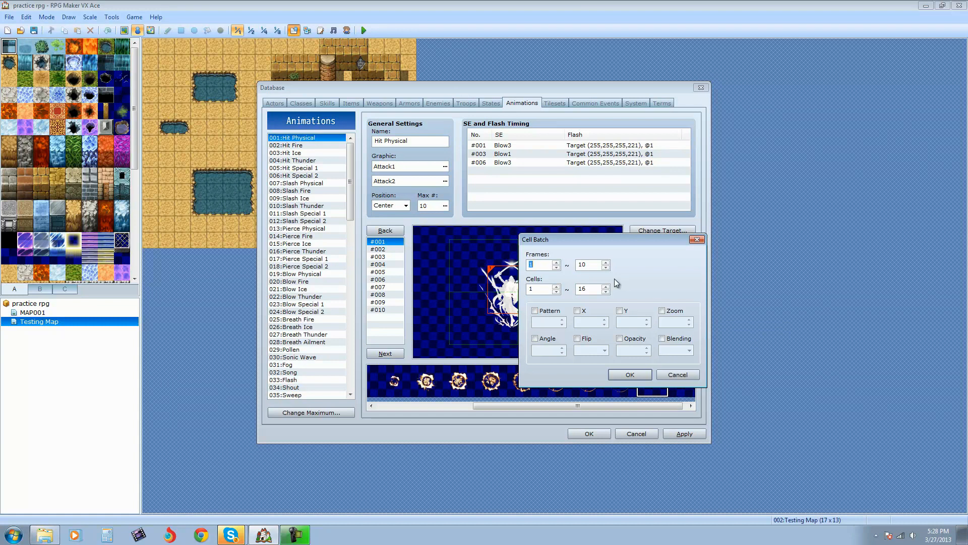
left_click_drag(546, 240, 652, 246)
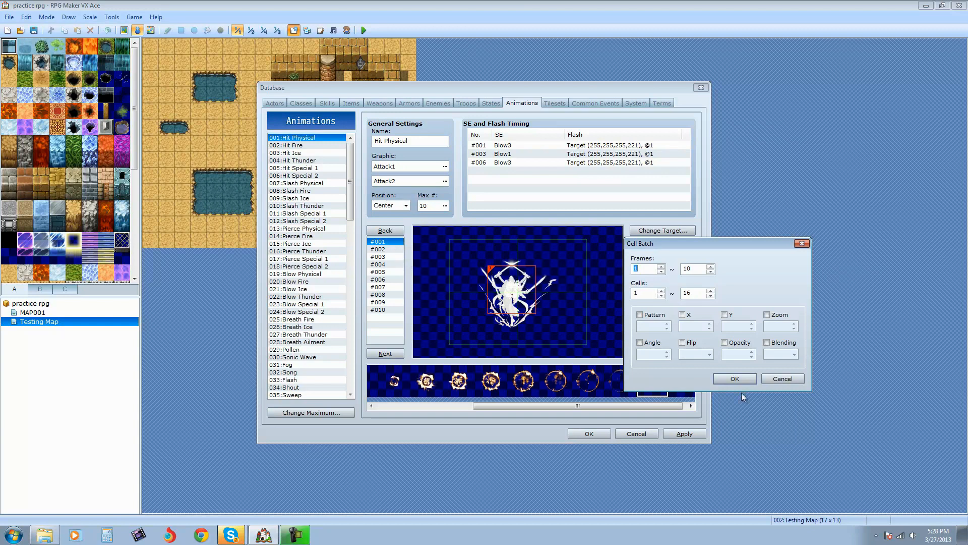
left_click(780, 378)
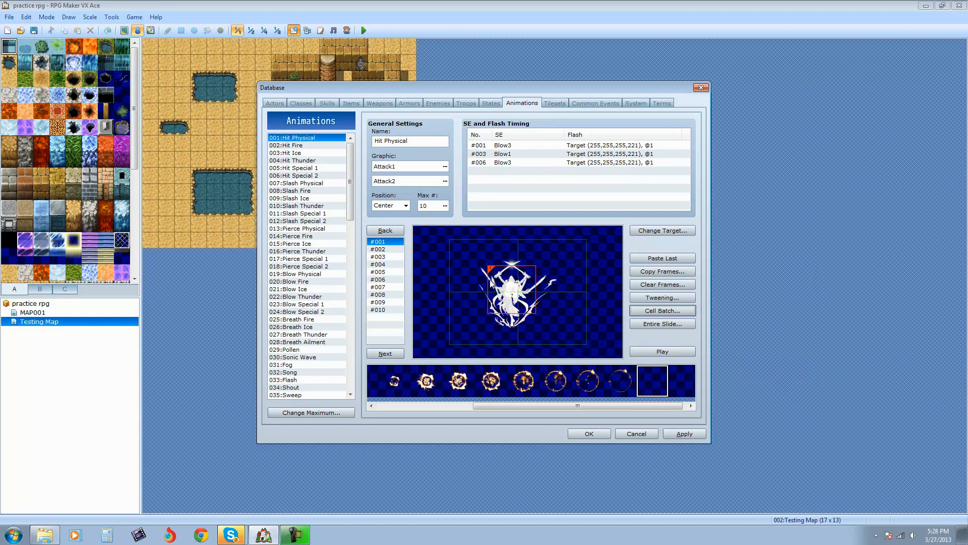
Look through frames #002 to #006 and place a blank cell at (160, 16) in frame #005
left_click(386, 249)
left_click(385, 257)
left_click(386, 272)
left_click(388, 280)
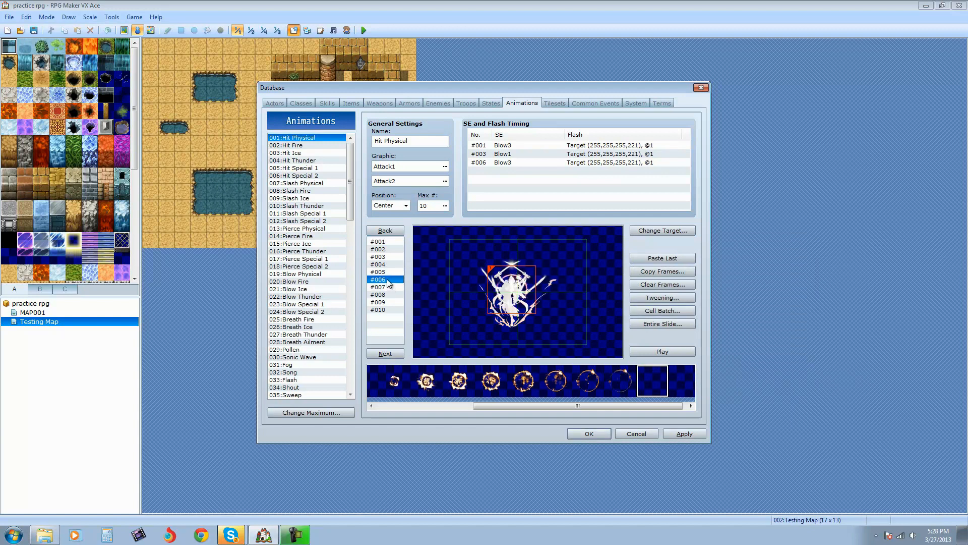
left_click(386, 273)
left_click(556, 298)
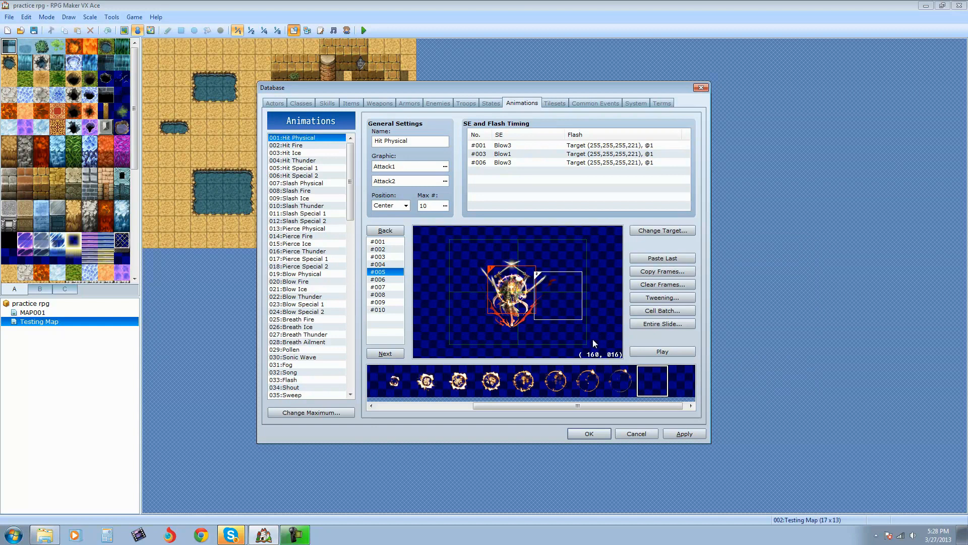
Place one blank cell in each of frames #001 to #004, with #002's at (136, -56) and #004's at (216, 136)
left_click(387, 242)
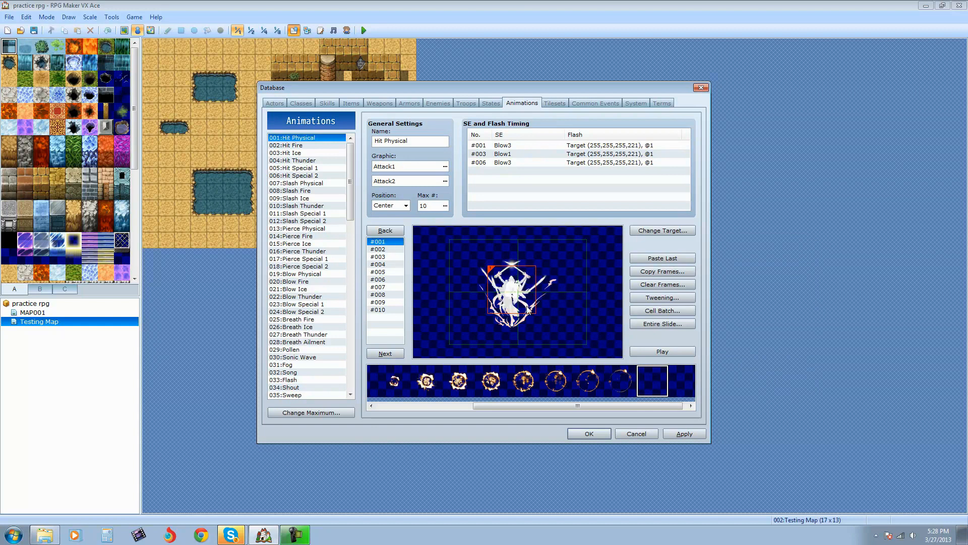
left_click(485, 323)
left_click(553, 278)
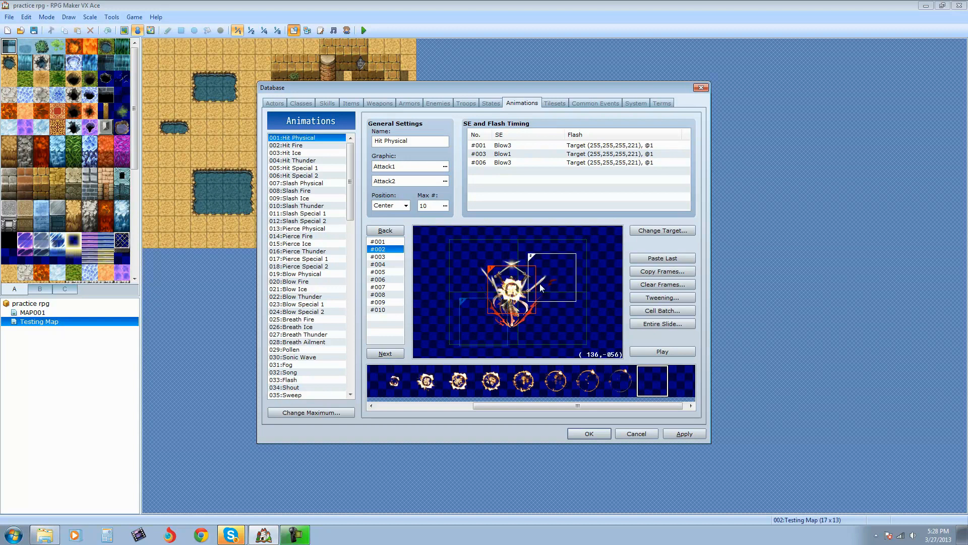
left_click(392, 257)
left_click(471, 299)
left_click(396, 264)
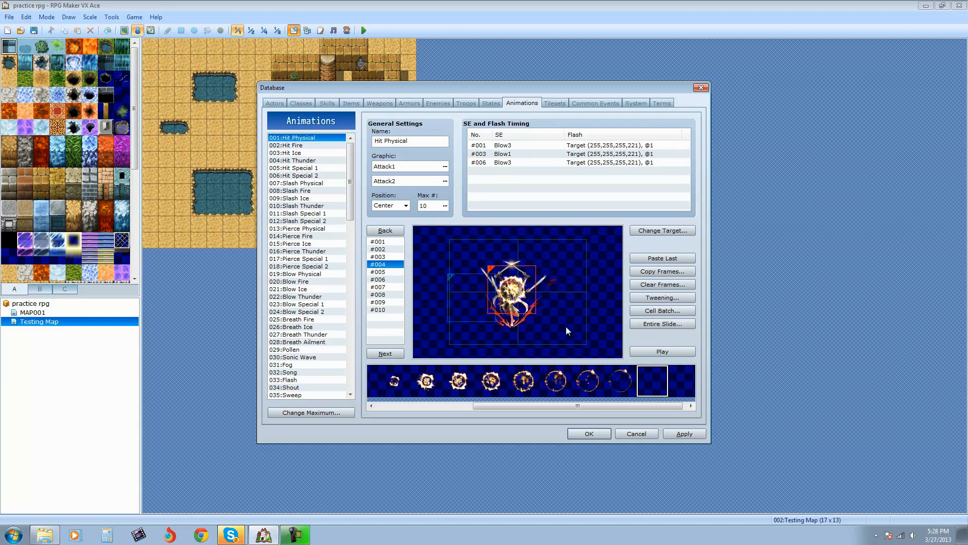
left_click(572, 326)
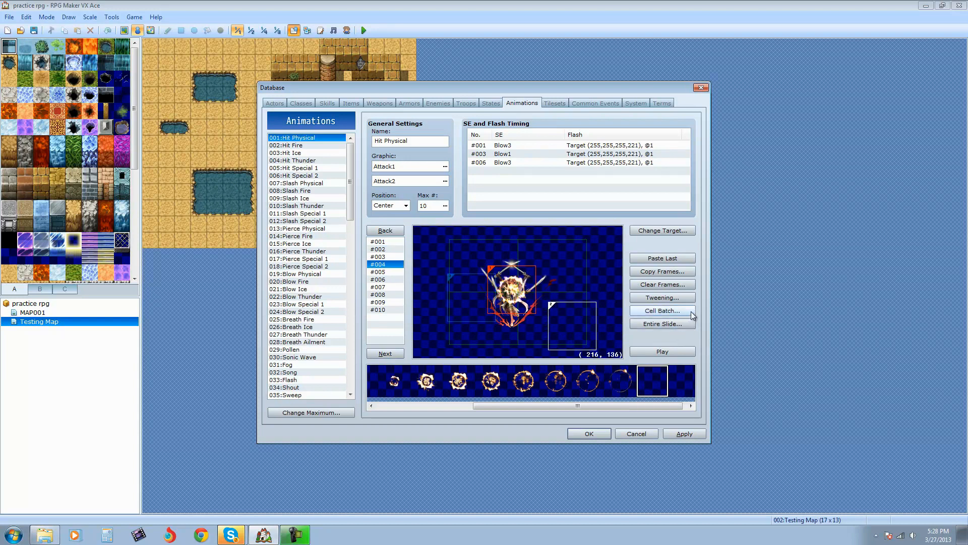
Limit a cell batch to cell 2 of frames 1 to 10 and examine its Angle, Flip, Opacity and Blending options
left_click(662, 310)
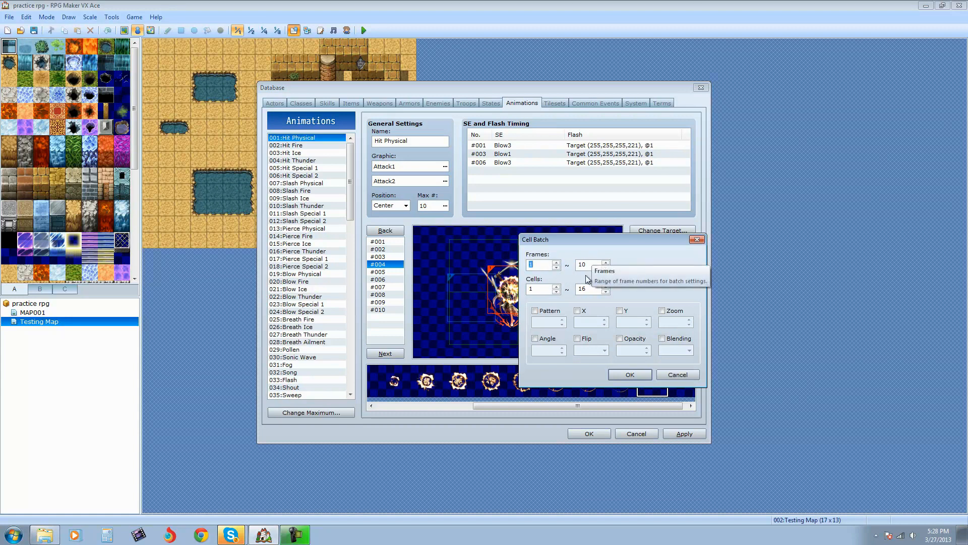
left_click(550, 291)
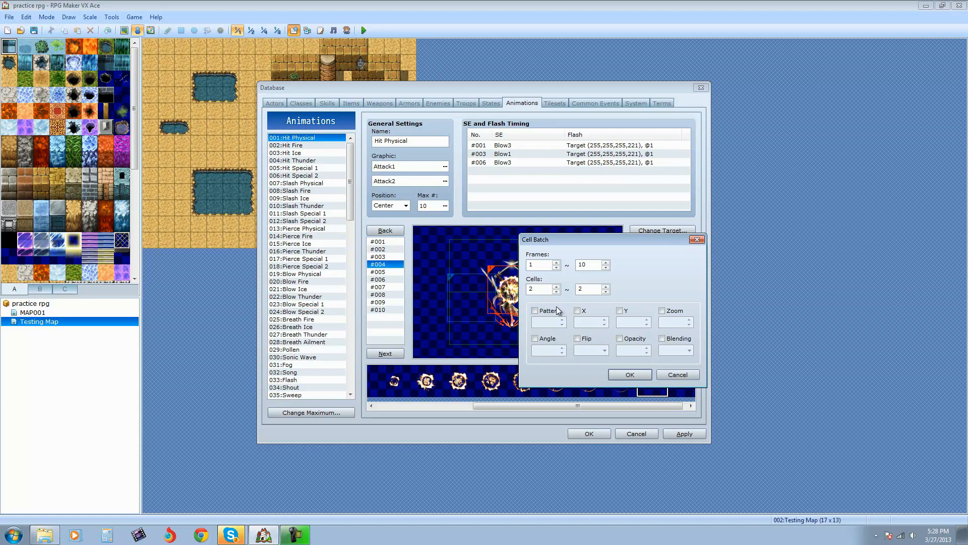
left_click(536, 339)
left_click(536, 340)
left_click(578, 339)
left_click(578, 339)
left_click(620, 339)
left_click(620, 339)
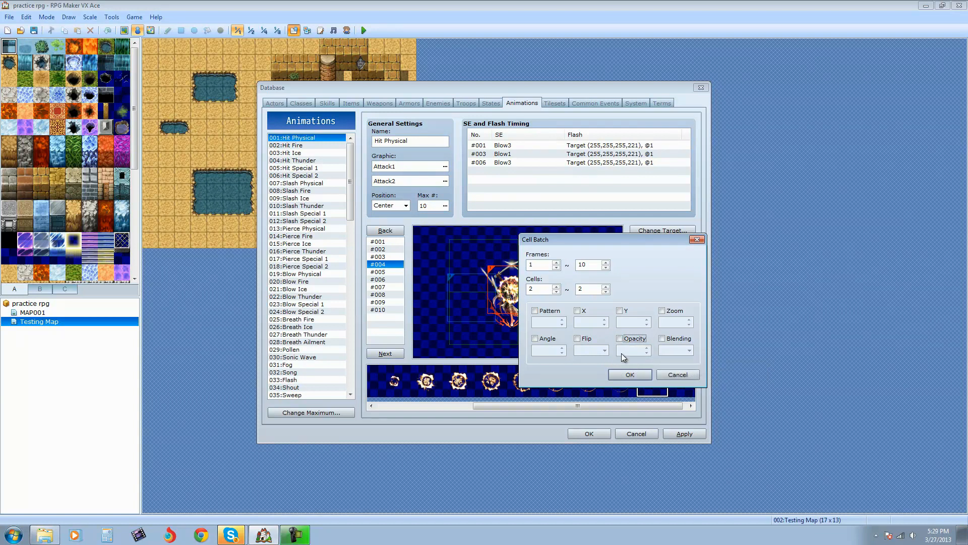
left_click(662, 339)
left_click(689, 350)
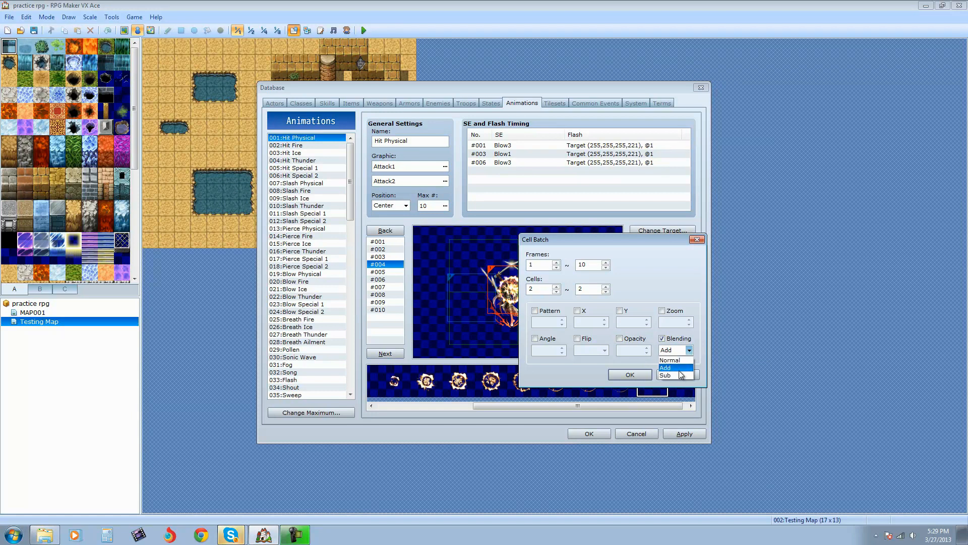
left_click(675, 350)
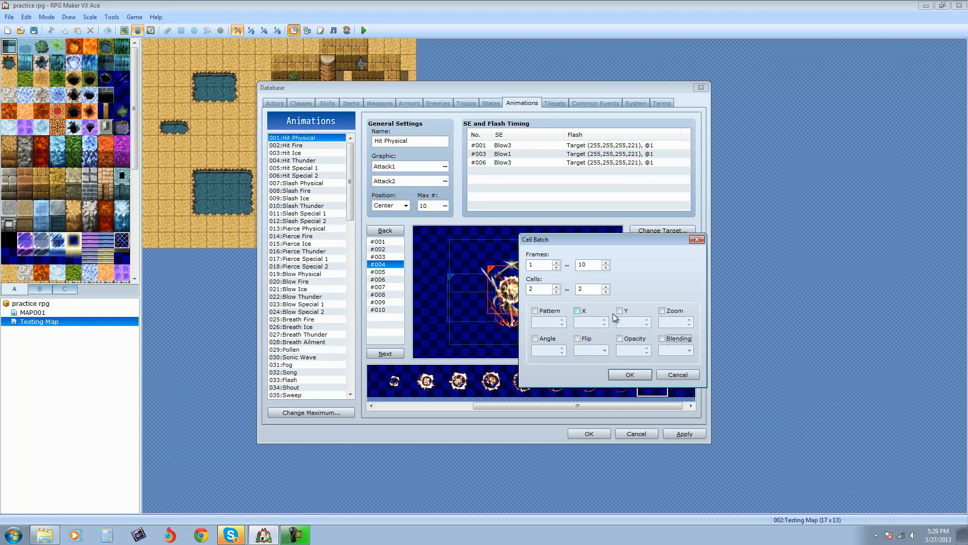
Batch-set the pattern of cell 2 to 3 across frames 1 to 10 and play the animation
left_click(547, 311)
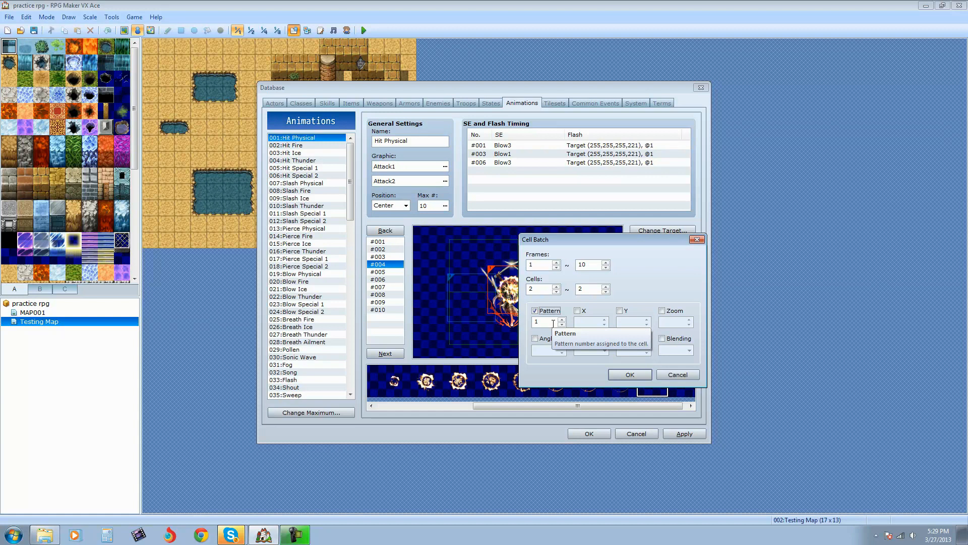
double_click(539, 322)
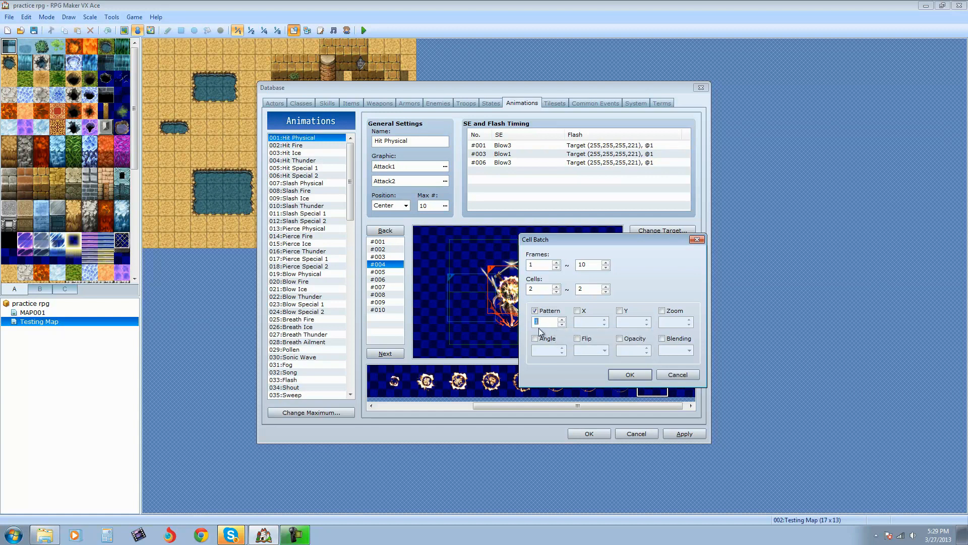
type("3")
left_click(631, 375)
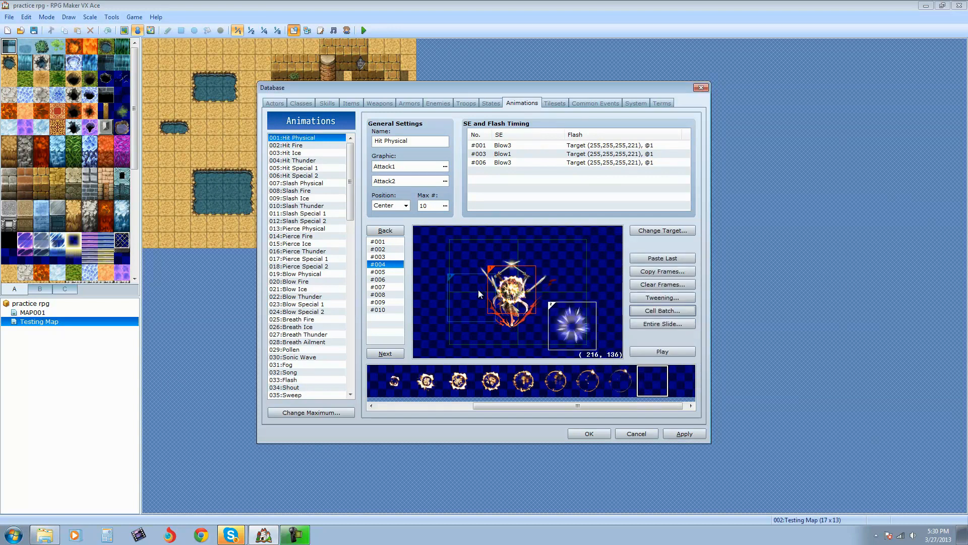
left_click(681, 351)
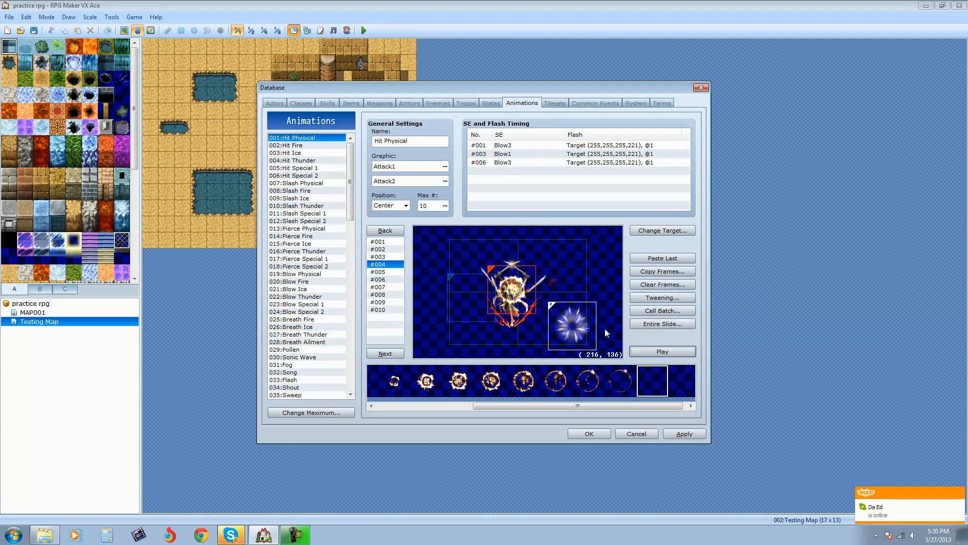
left_click(662, 284)
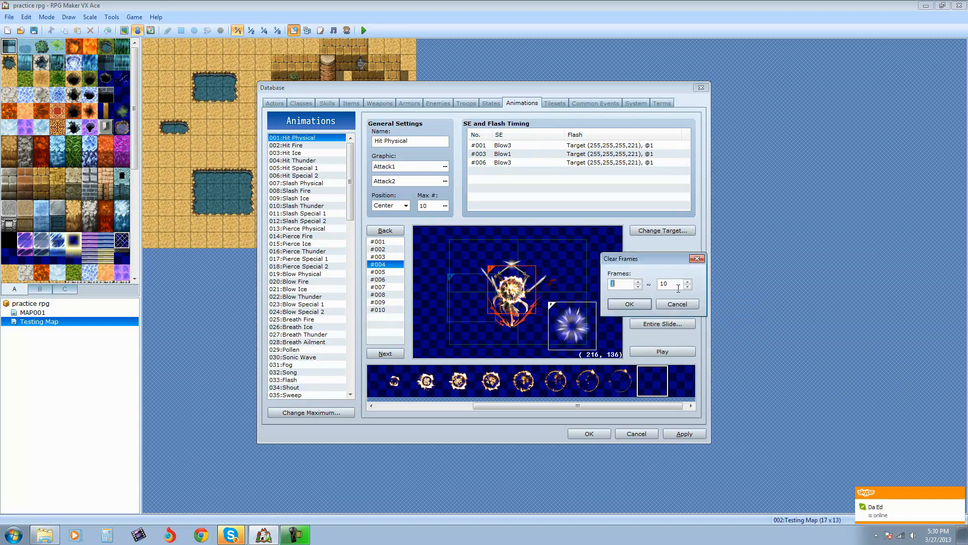
left_click_drag(662, 262, 501, 278)
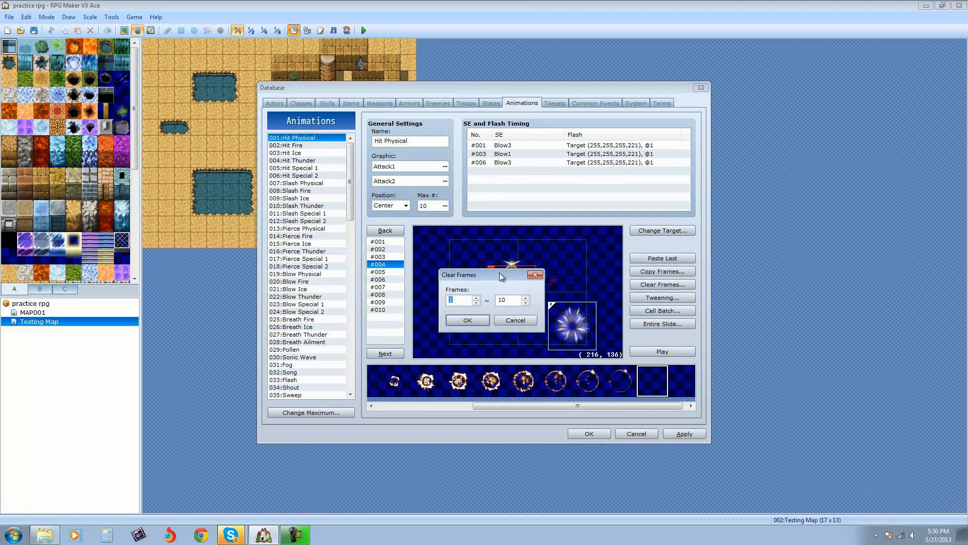
left_click_drag(501, 276, 546, 260)
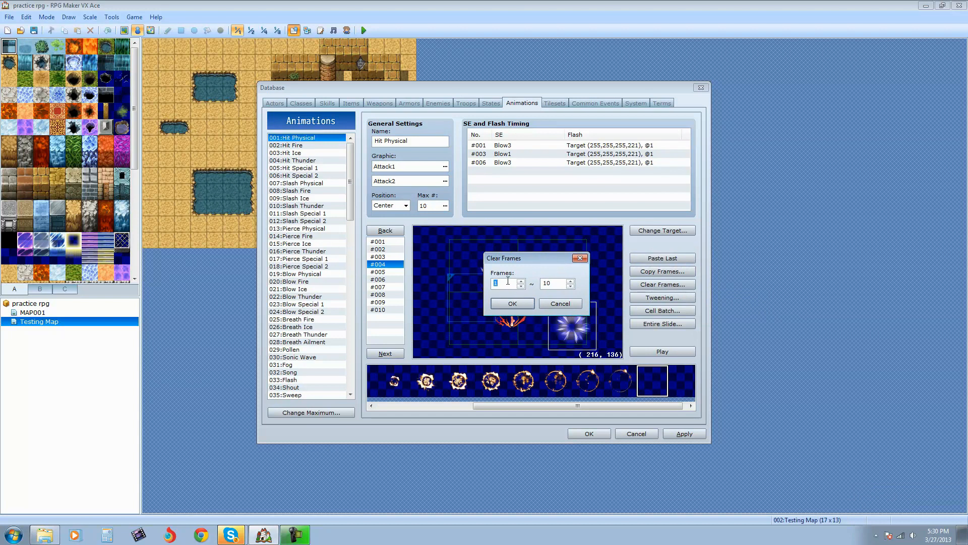
left_click(547, 305)
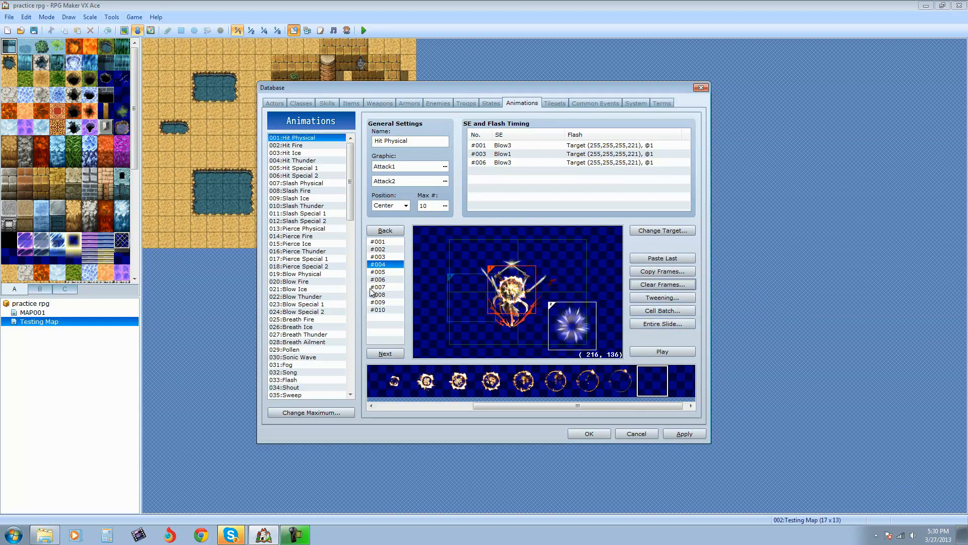
Clear all cells from frames 1 to 10 and select frame #001
left_click(650, 285)
left_click(630, 303)
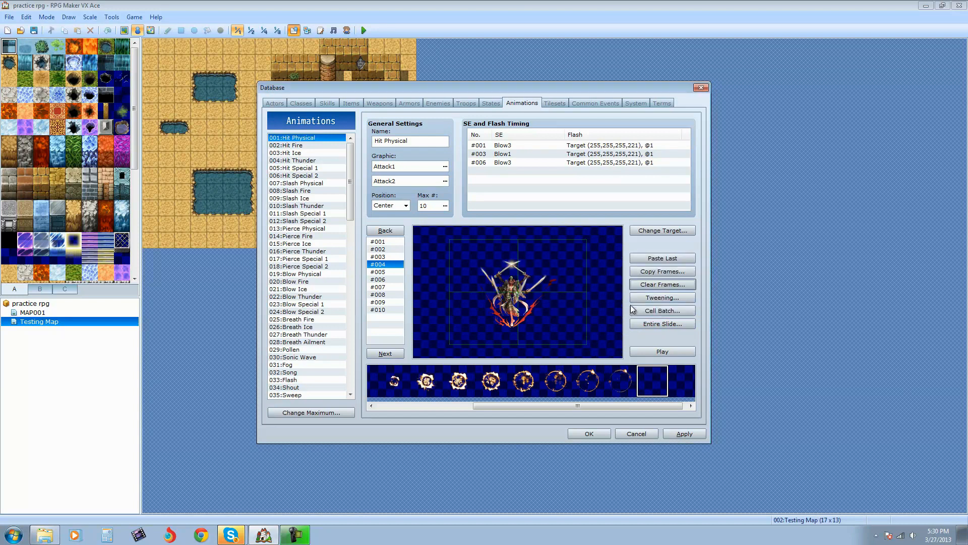
left_click(382, 241)
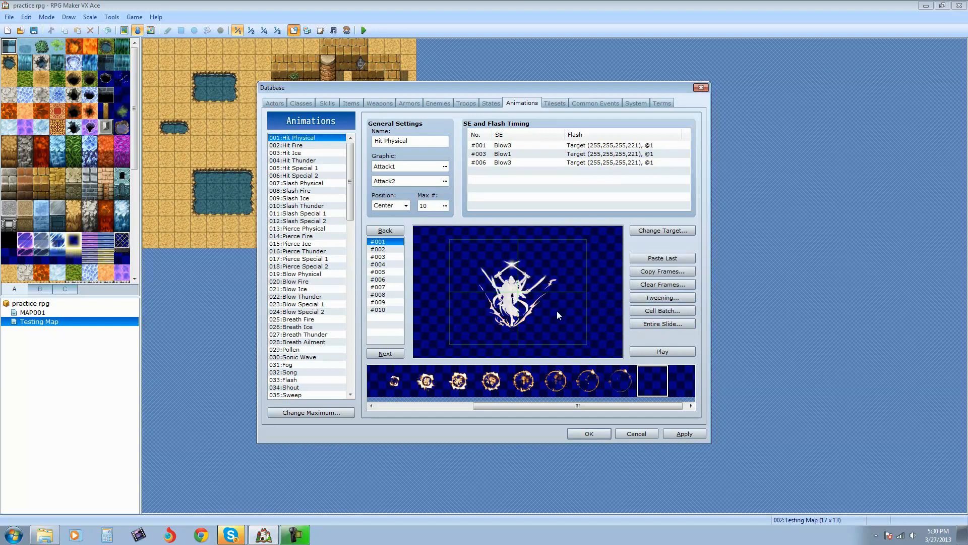
Place a small ring-burst cell in frame #001 at (-232, -176) and the same pattern in frame #010 at (232, 168)
left_click(401, 382)
left_click(459, 249)
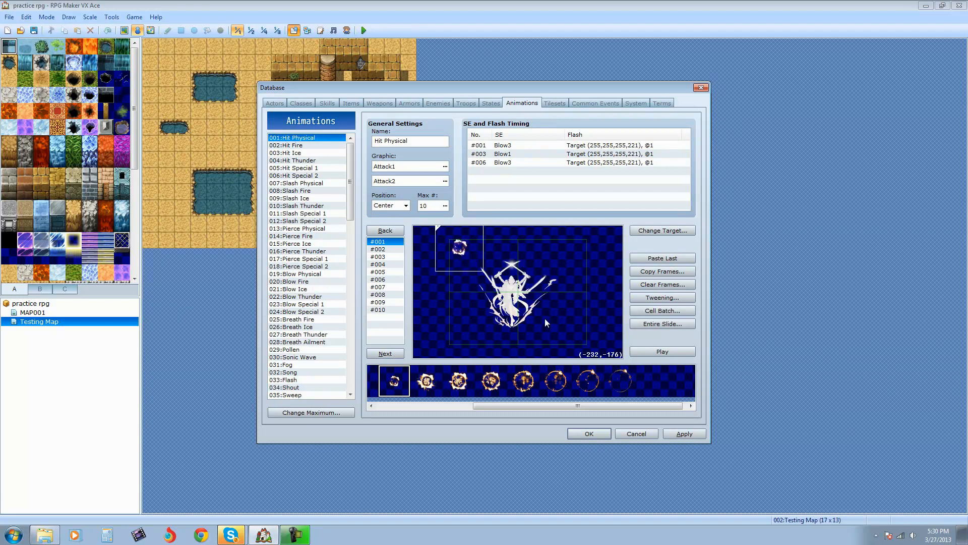
left_click(644, 301)
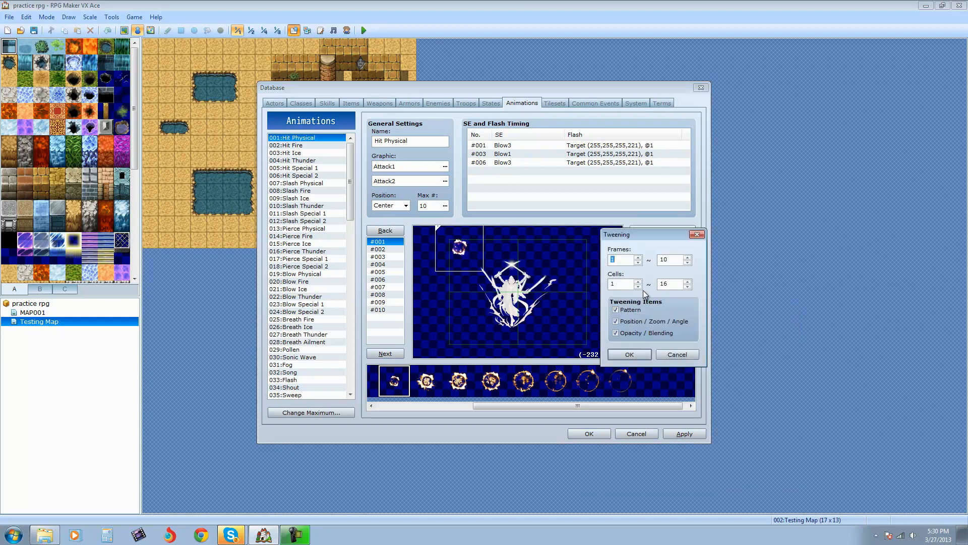
left_click(665, 353)
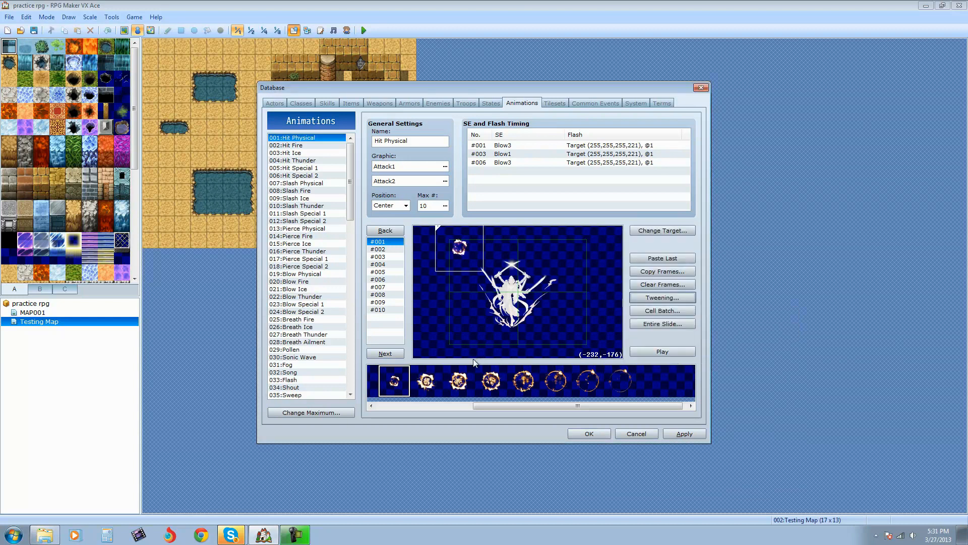
left_click(395, 383)
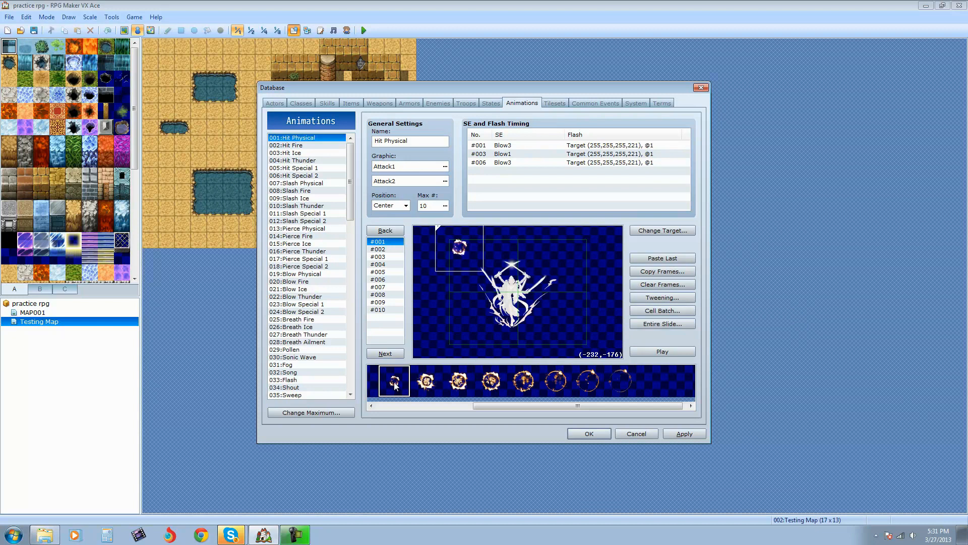
left_click(383, 311)
left_click(576, 337)
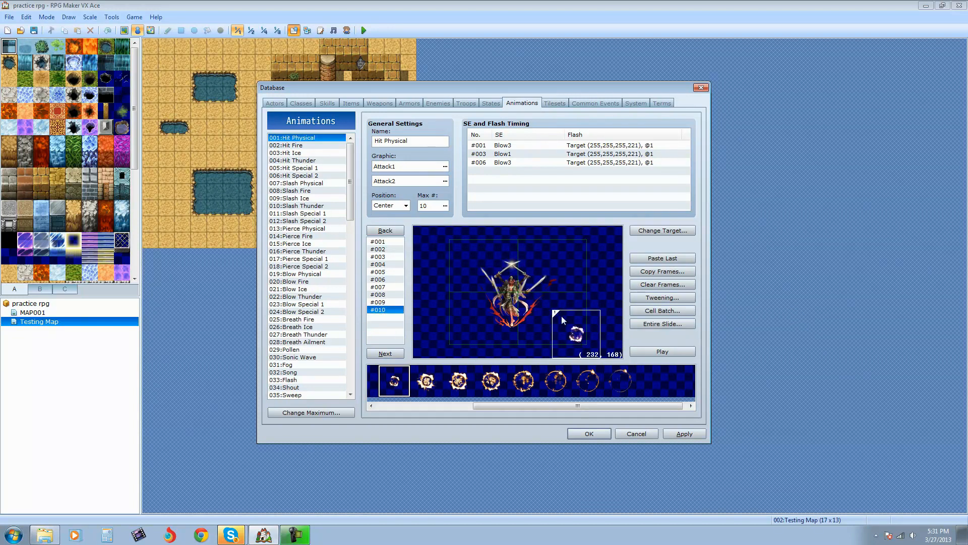
Tween the cell from frame 1 to frame 10, including Pattern, Position / Zoom / Angle and Opacity / Blending
left_click(378, 242)
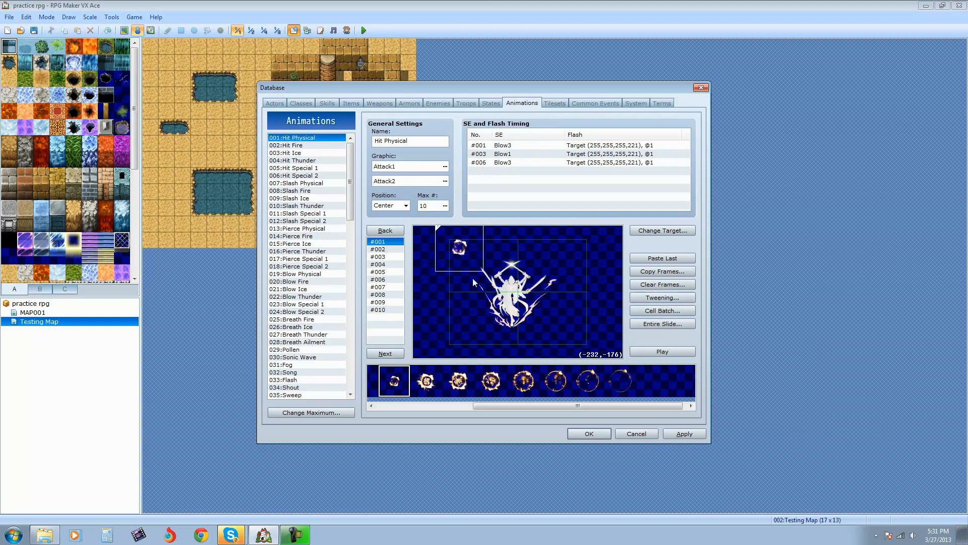
left_click(665, 311)
left_click(679, 374)
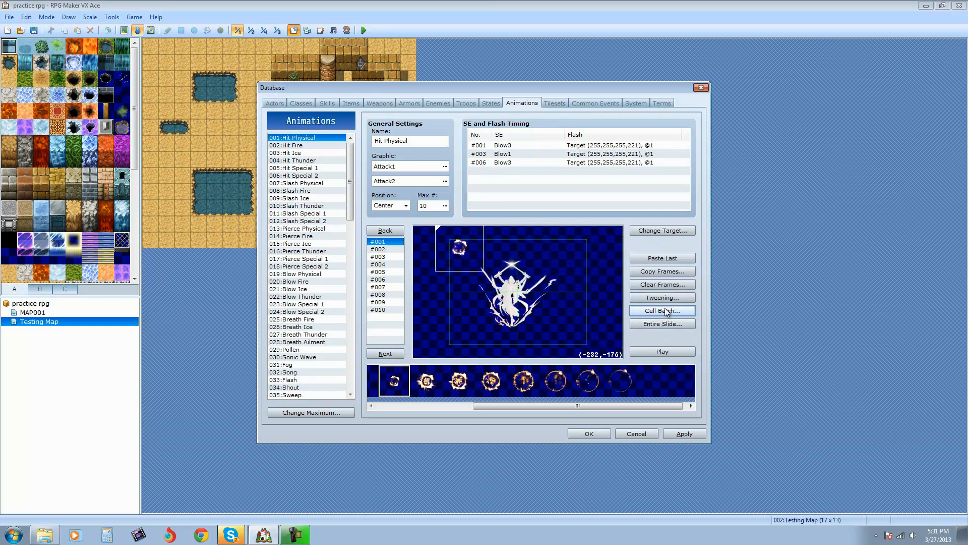
left_click(663, 298)
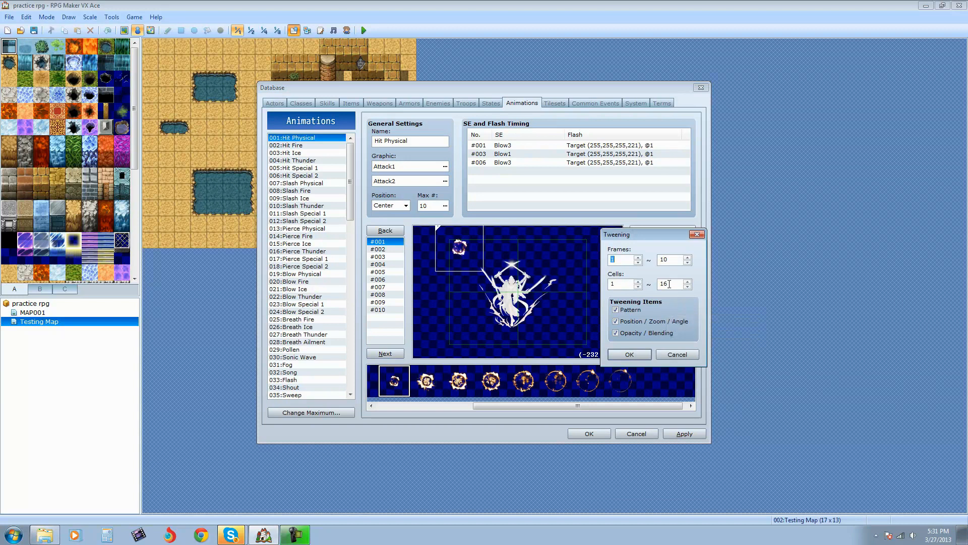
key("Tab")
key("Tab")
key("Tab")
left_click(639, 355)
Play the tweened Hit Physical animation several times to preview the cell's movement
left_click(645, 350)
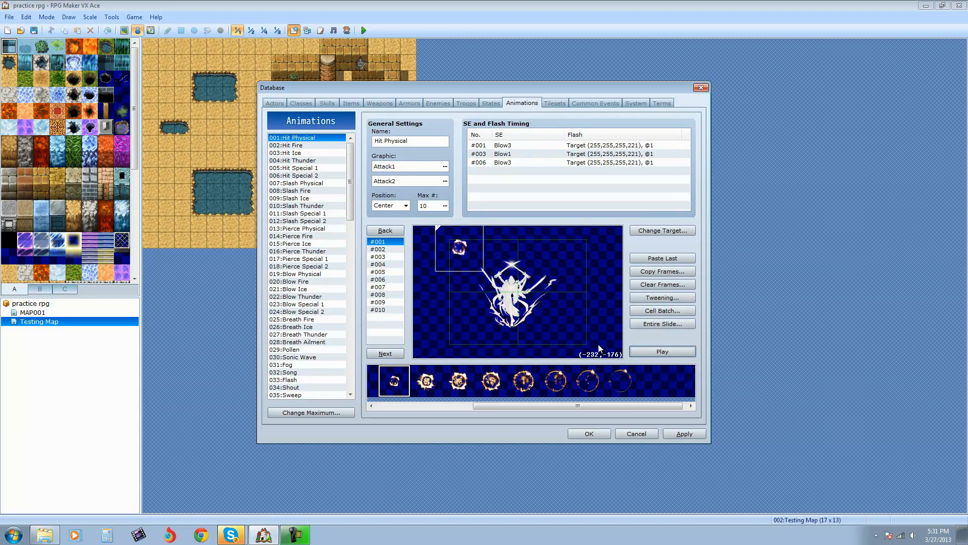
left_click(646, 347)
left_click(644, 352)
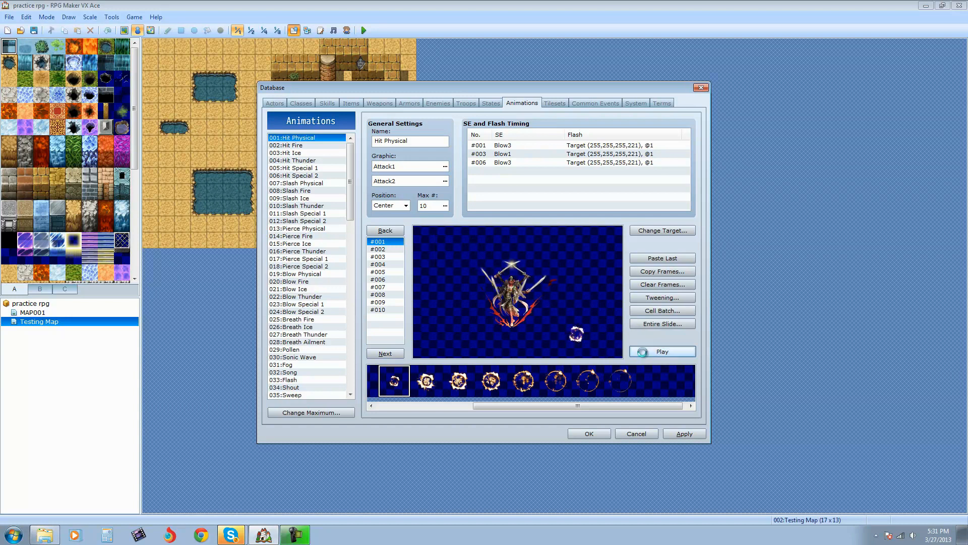
left_click(653, 352)
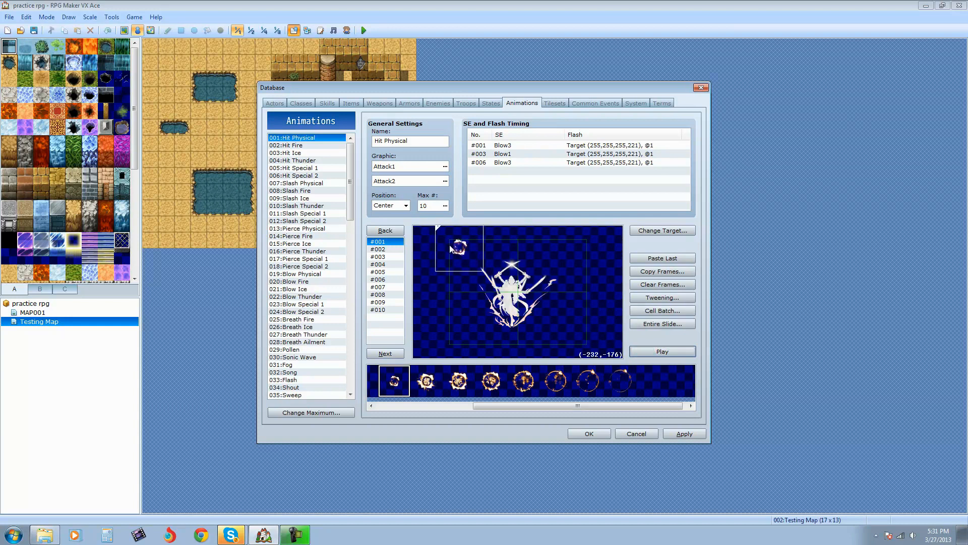
left_click(653, 349)
Go through frames #010 back to #001 one by one to examine the cell's tweened positions
left_click(376, 312)
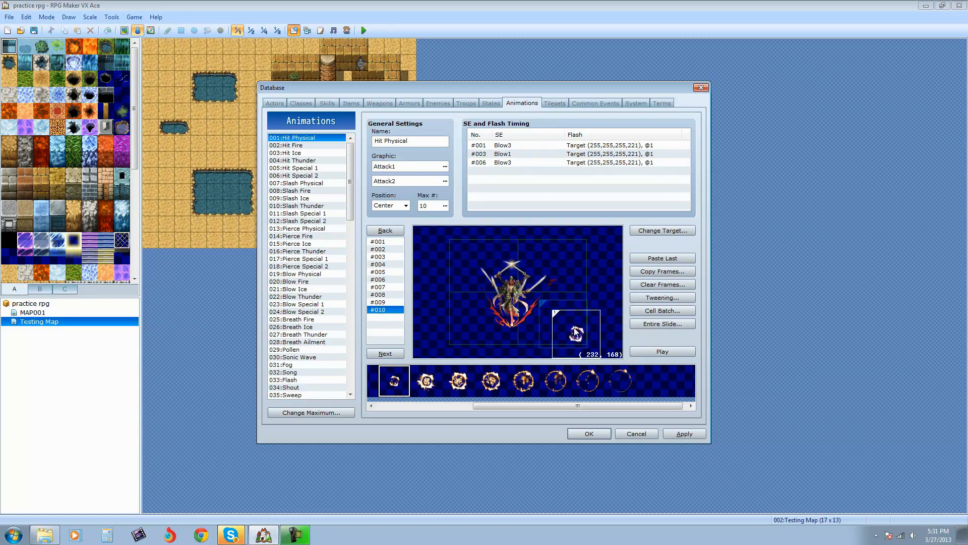
left_click(377, 301)
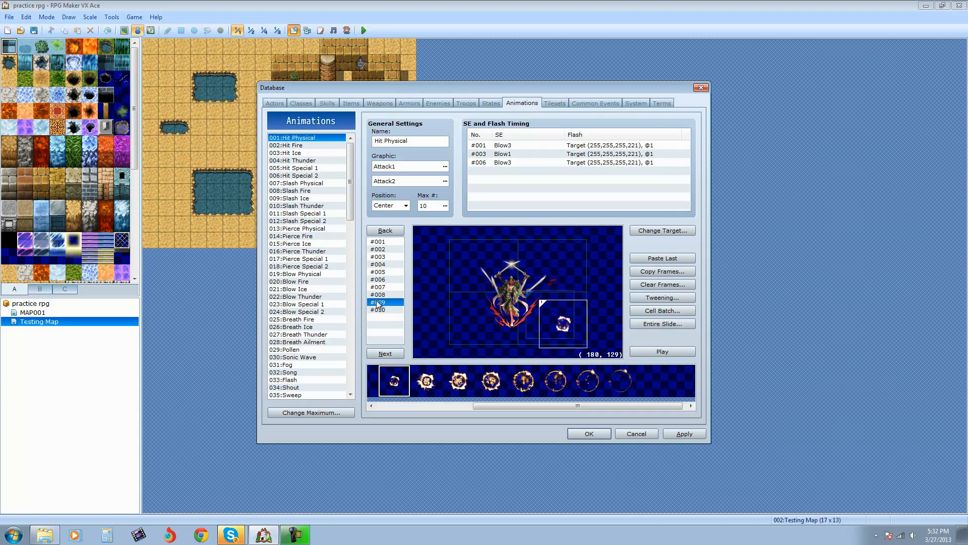
left_click(378, 294)
left_click(380, 287)
left_click(384, 279)
left_click(387, 272)
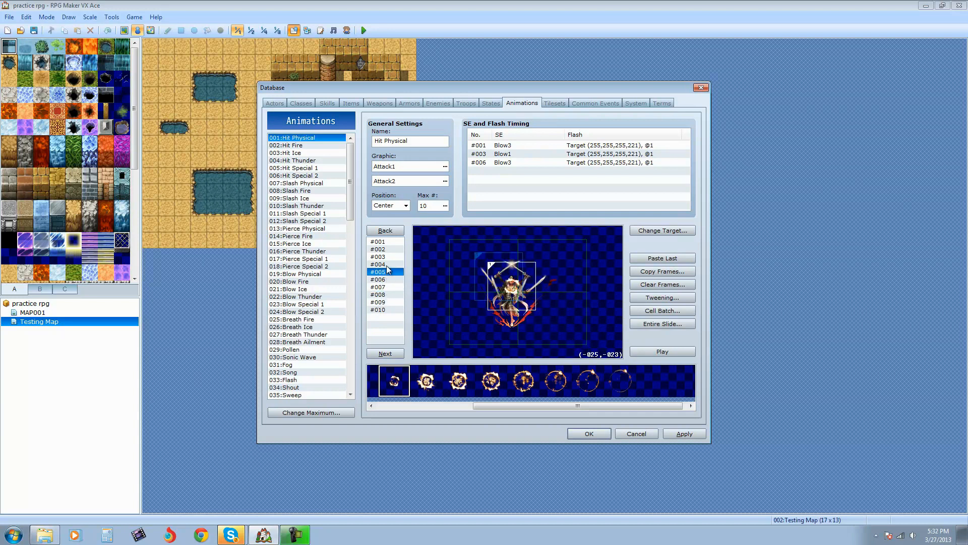
left_click(389, 264)
left_click(390, 257)
left_click(390, 249)
left_click(392, 241)
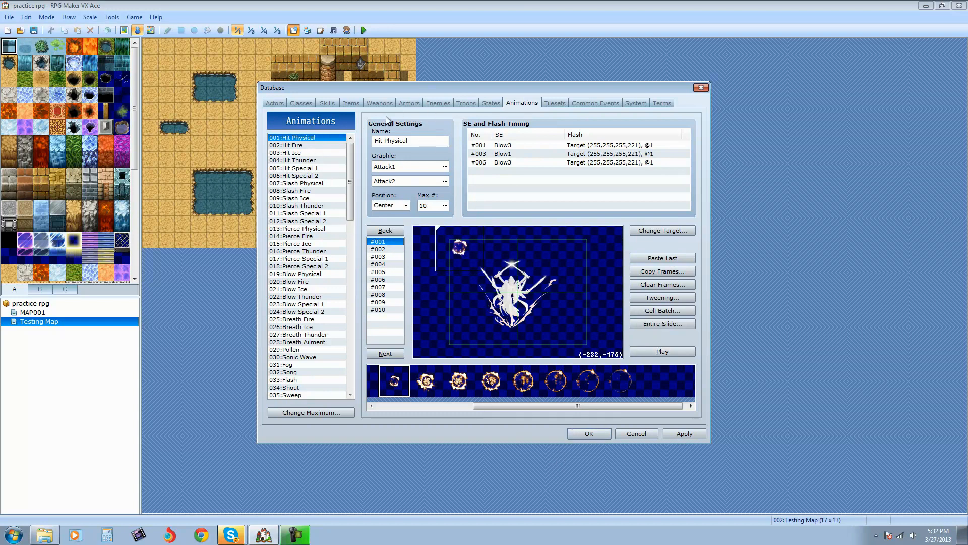
Examine the Animation setting in the database's Skills, Items and Weapons sections
left_click(351, 103)
left_click(327, 103)
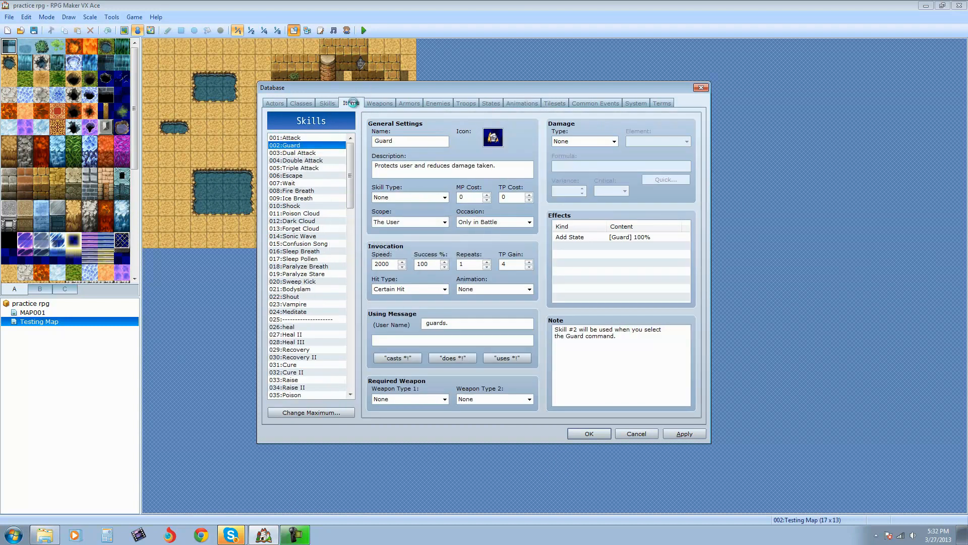
left_click(350, 102)
left_click(374, 104)
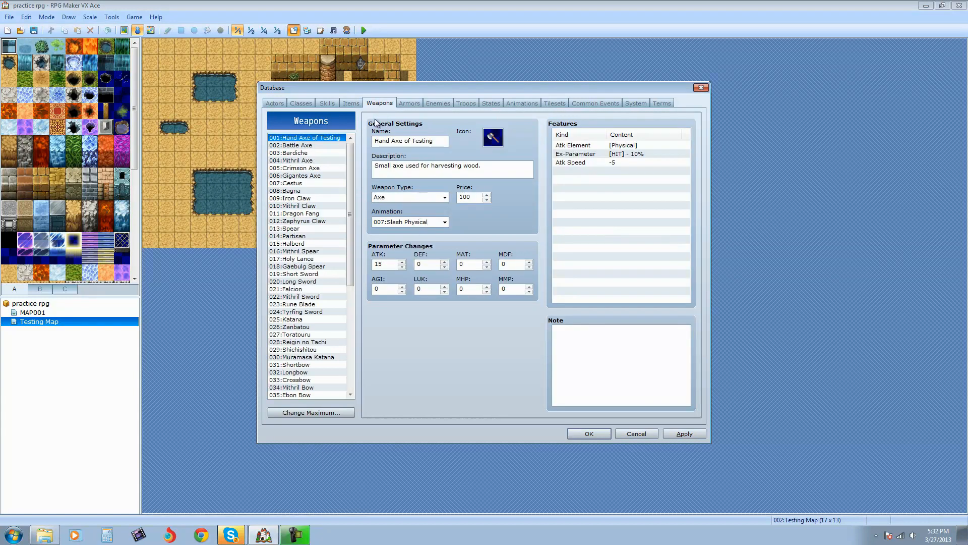
left_click(351, 103)
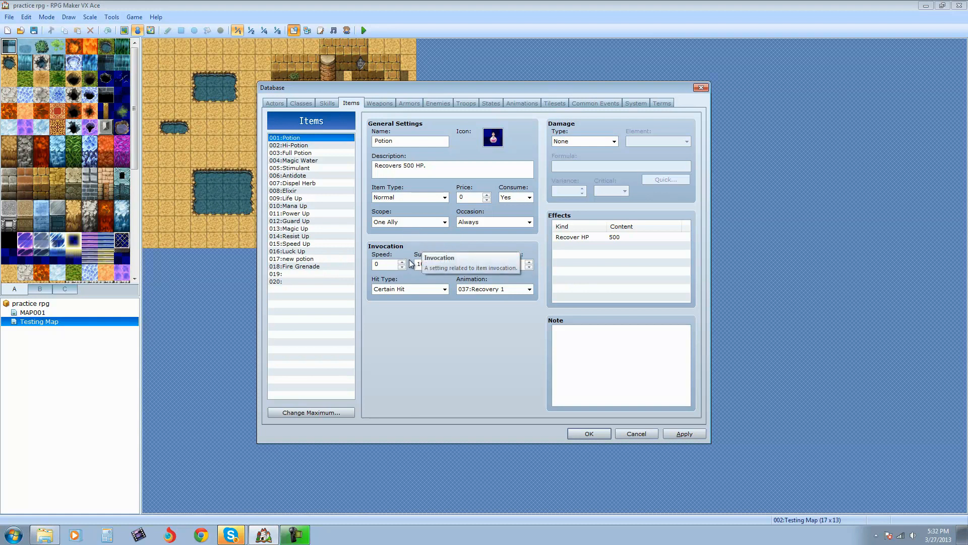
left_click(323, 103)
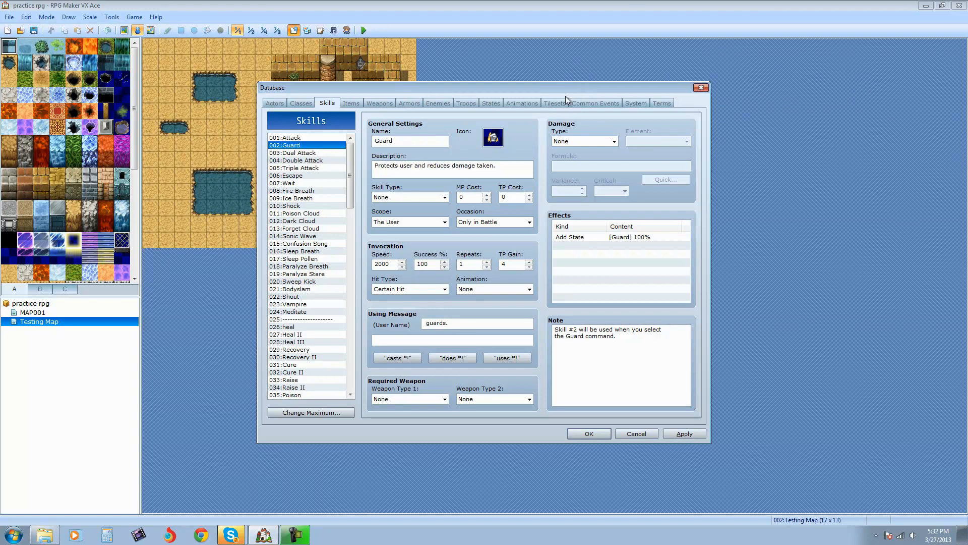
Review the database's Animations, Tilesets, Common Events, System and Terms sections in turn
left_click(531, 104)
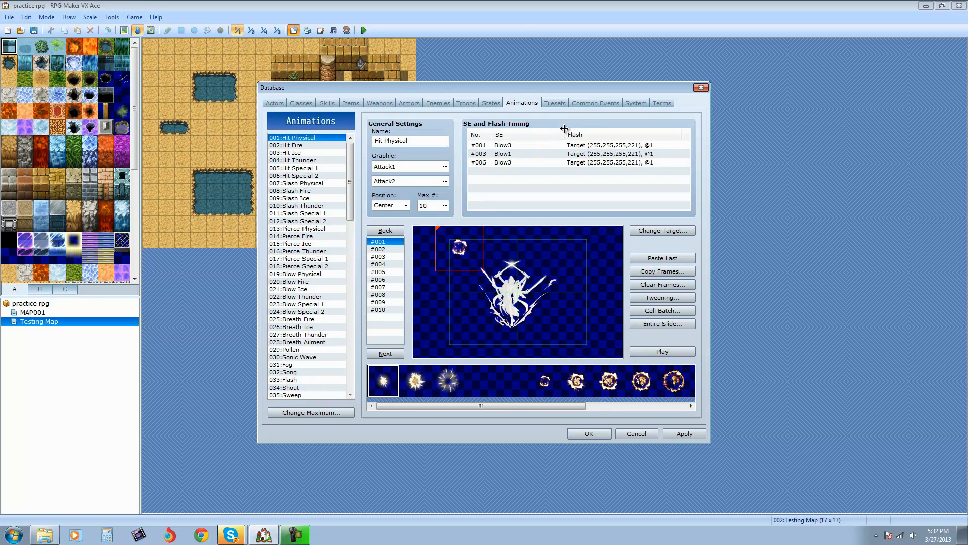
left_click(557, 104)
left_click(522, 104)
left_click(552, 104)
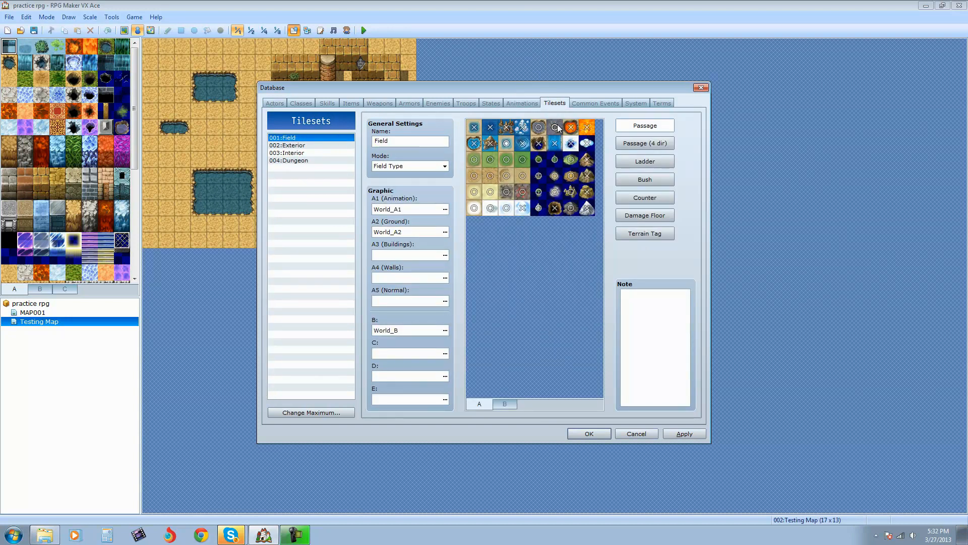
left_click(598, 102)
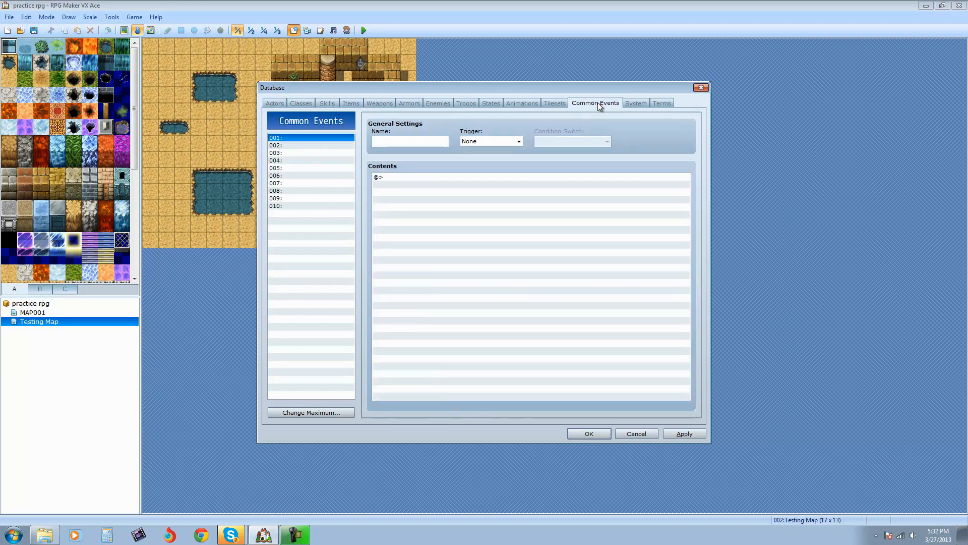
left_click(637, 104)
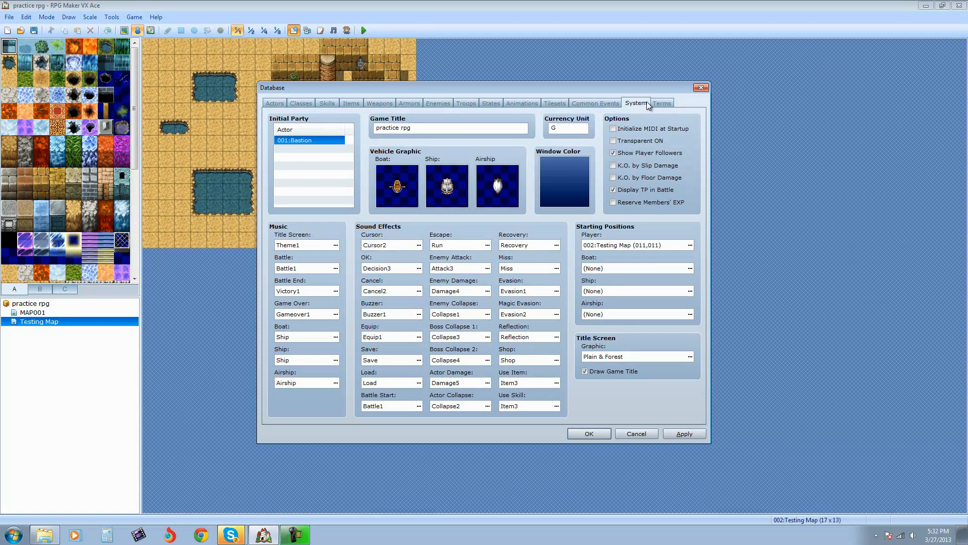
left_click(664, 104)
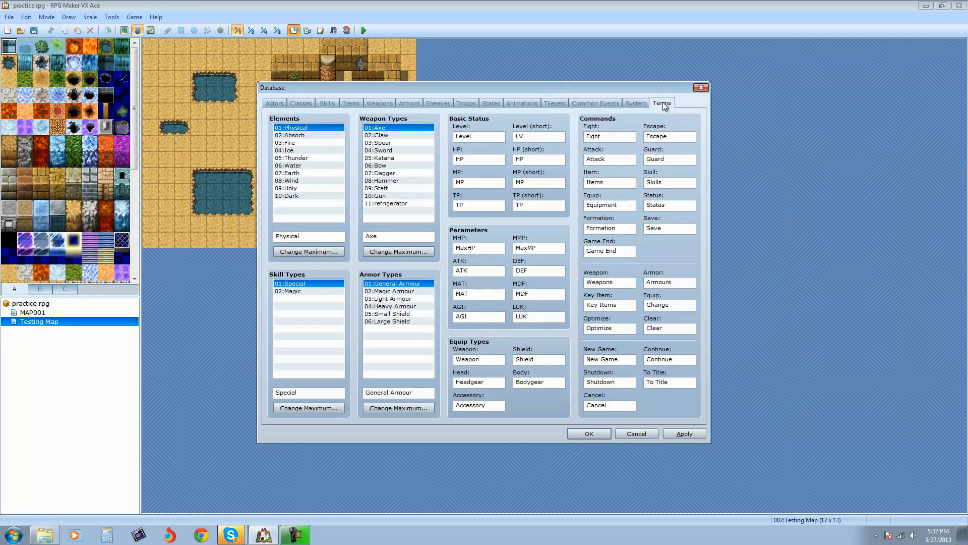
Revisit the System, Terms and Common Events sections and return to Tilesets
left_click(636, 104)
left_click(556, 104)
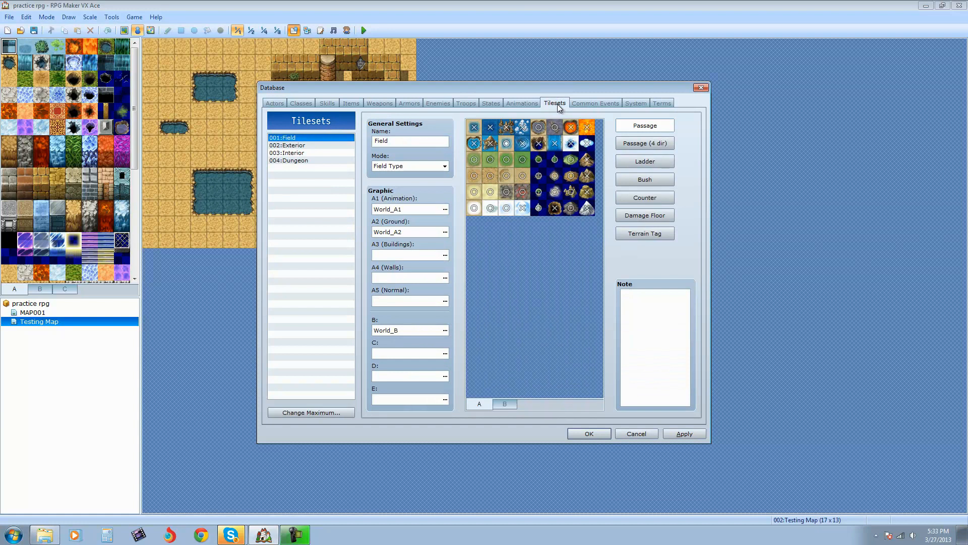
left_click(636, 103)
left_click(662, 104)
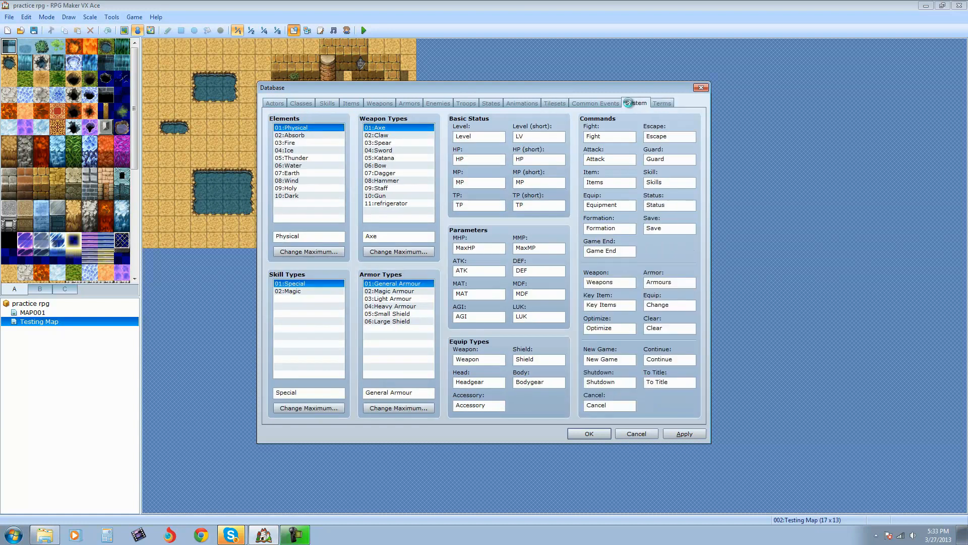
left_click(636, 104)
left_click(594, 104)
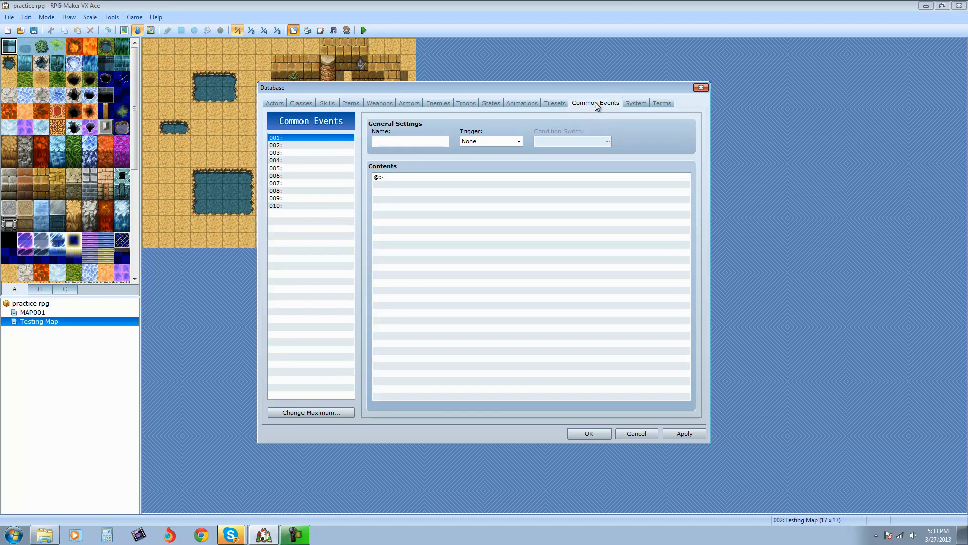
left_click(555, 103)
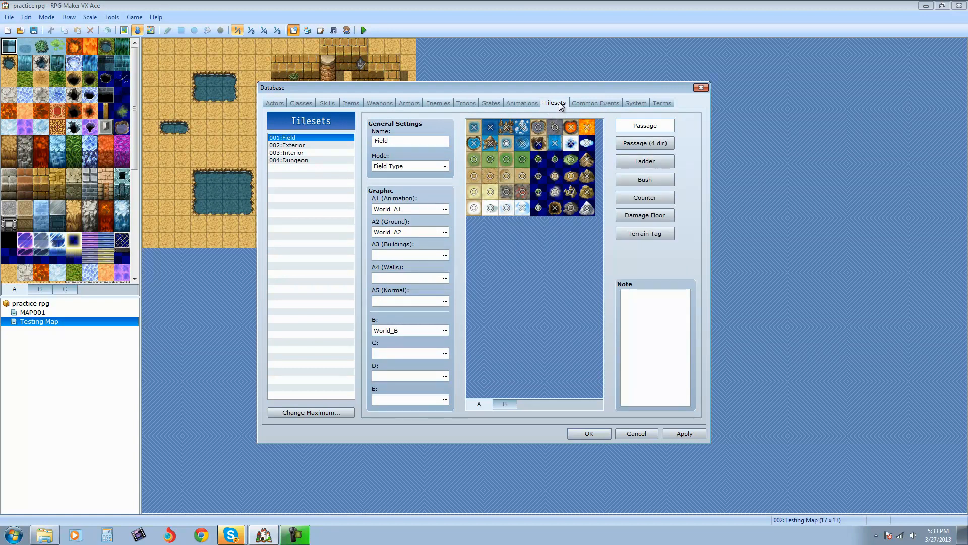
left_click(659, 106)
left_click(641, 106)
left_click(659, 105)
left_click(643, 106)
left_click(655, 106)
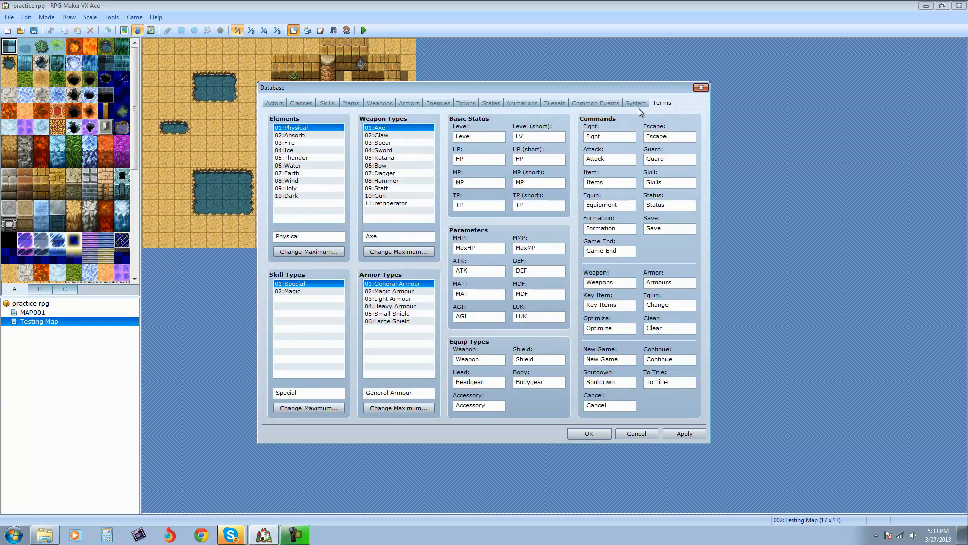
left_click(558, 105)
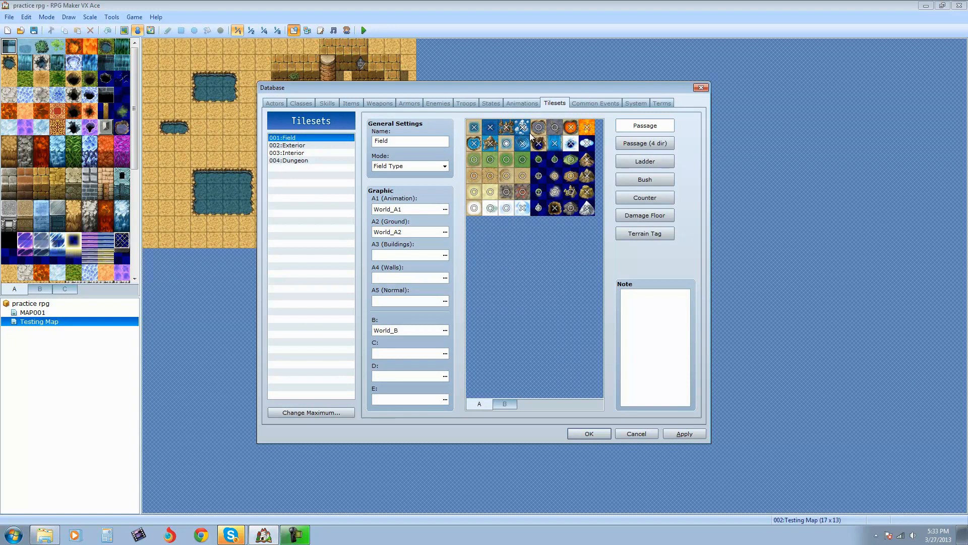
left_click(597, 106)
left_click(661, 103)
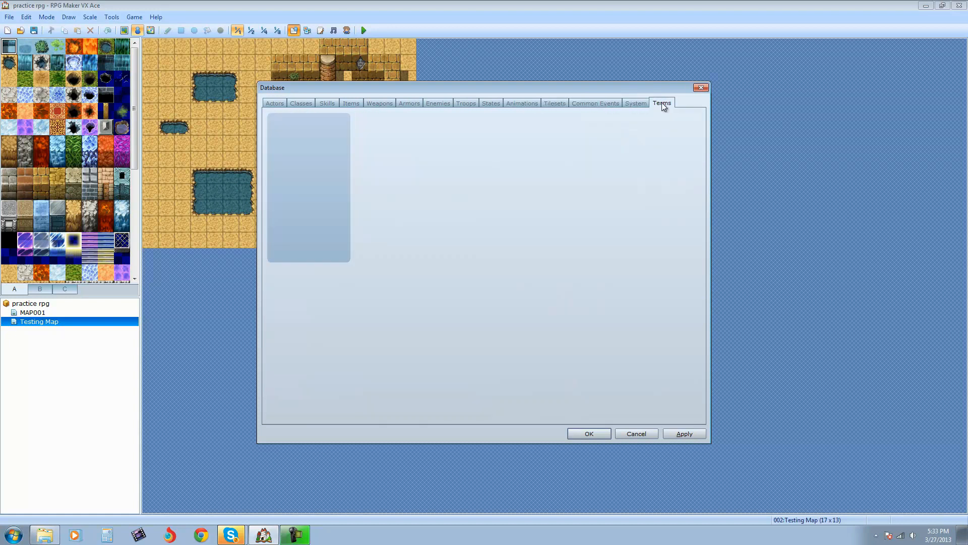
left_click(608, 104)
left_click(561, 102)
left_click(658, 105)
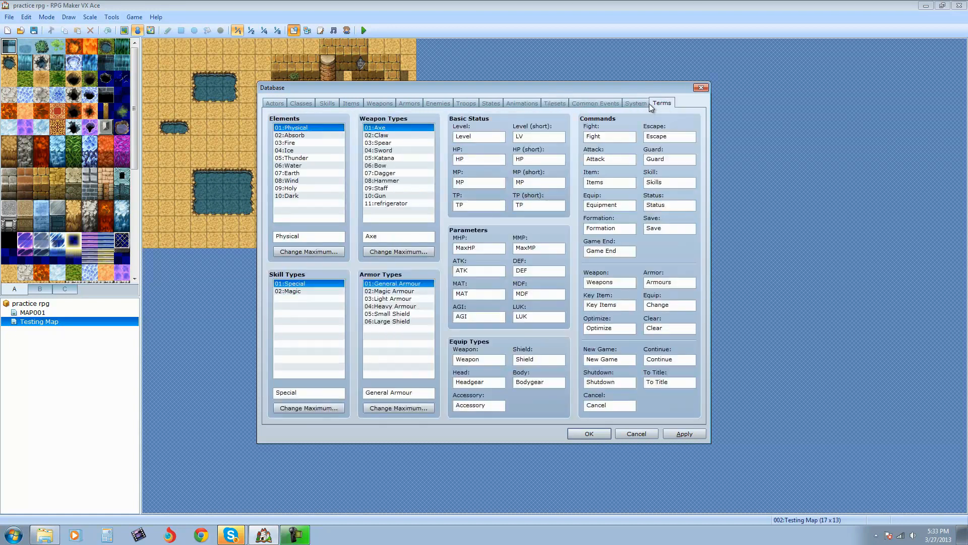
left_click(555, 103)
left_click(660, 104)
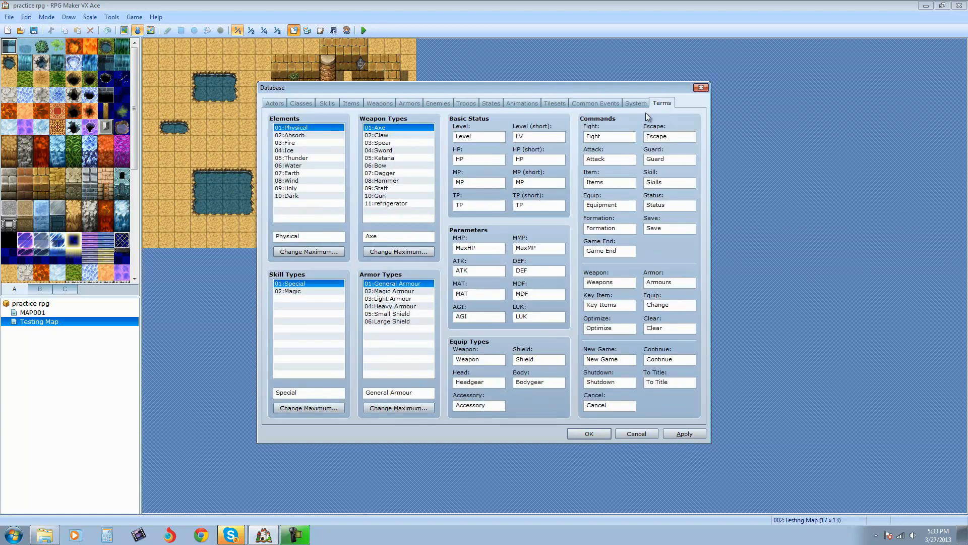